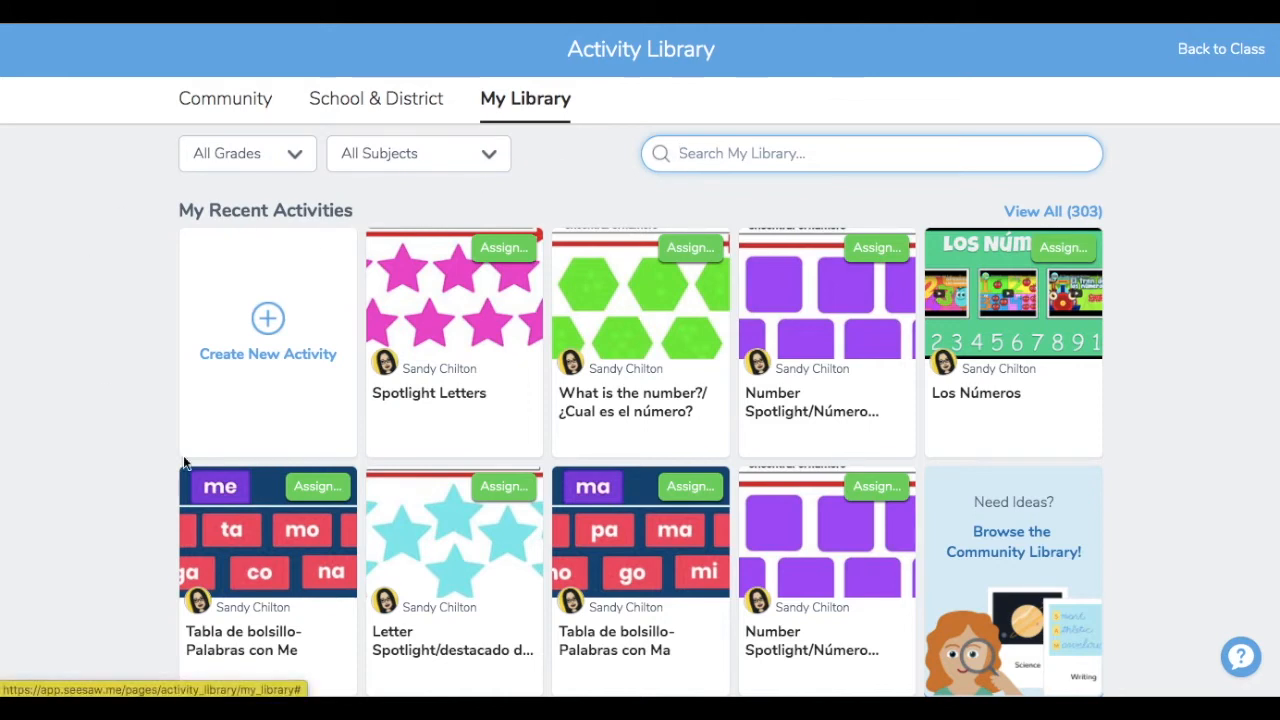
- Create a new activity and name it "Letter Spotlight"
{"action": "left_click", "coordinate": [284, 316]}
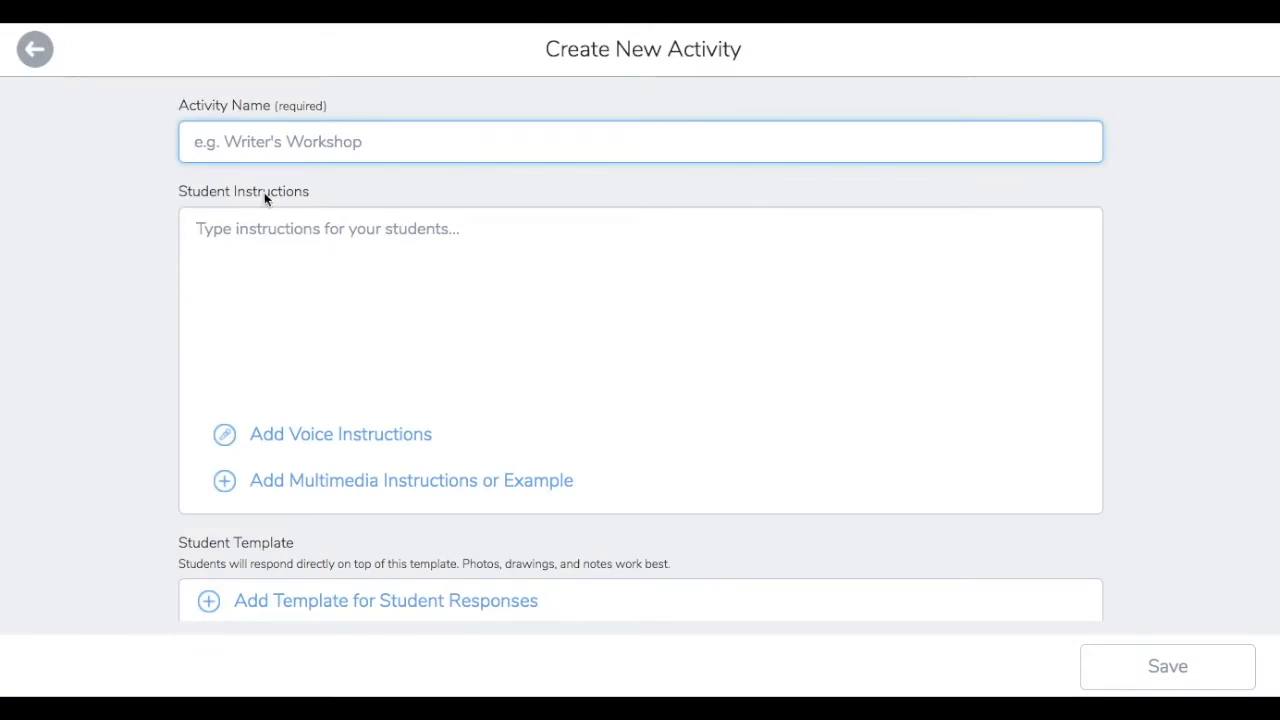
{"action": "type", "text": "Let"}
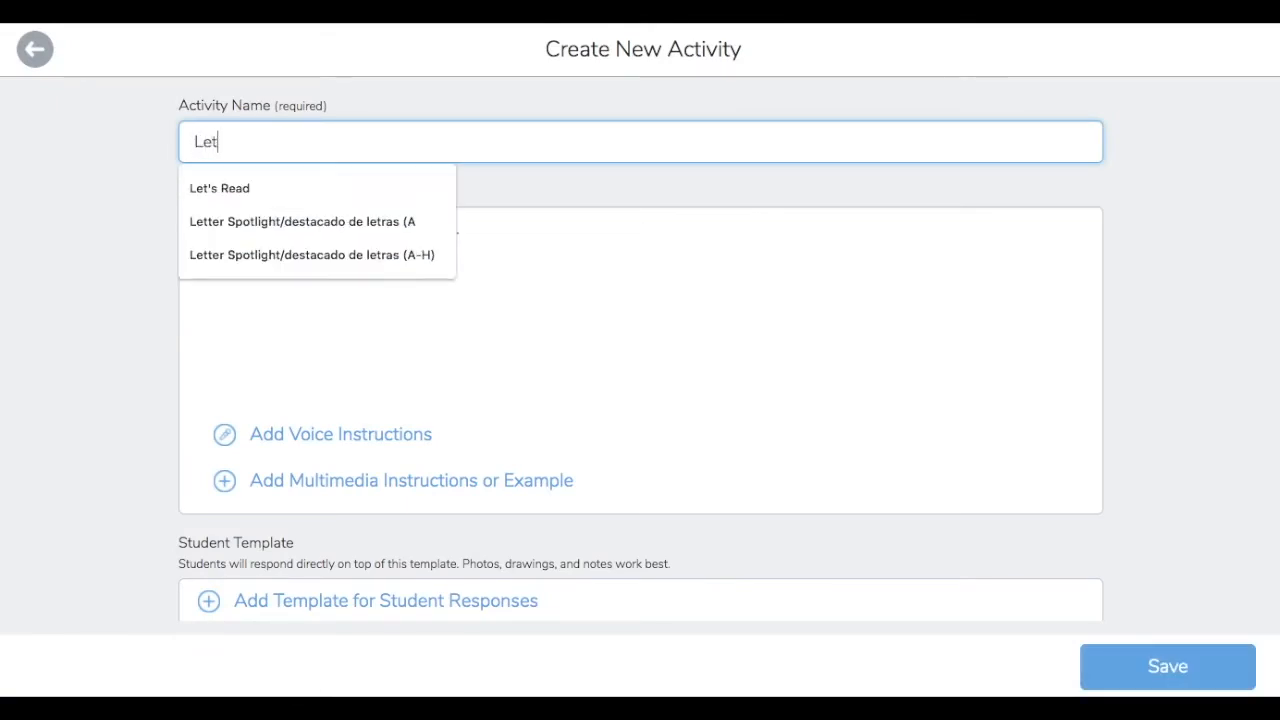
{"action": "type", "text": "ter Spotlgi"}
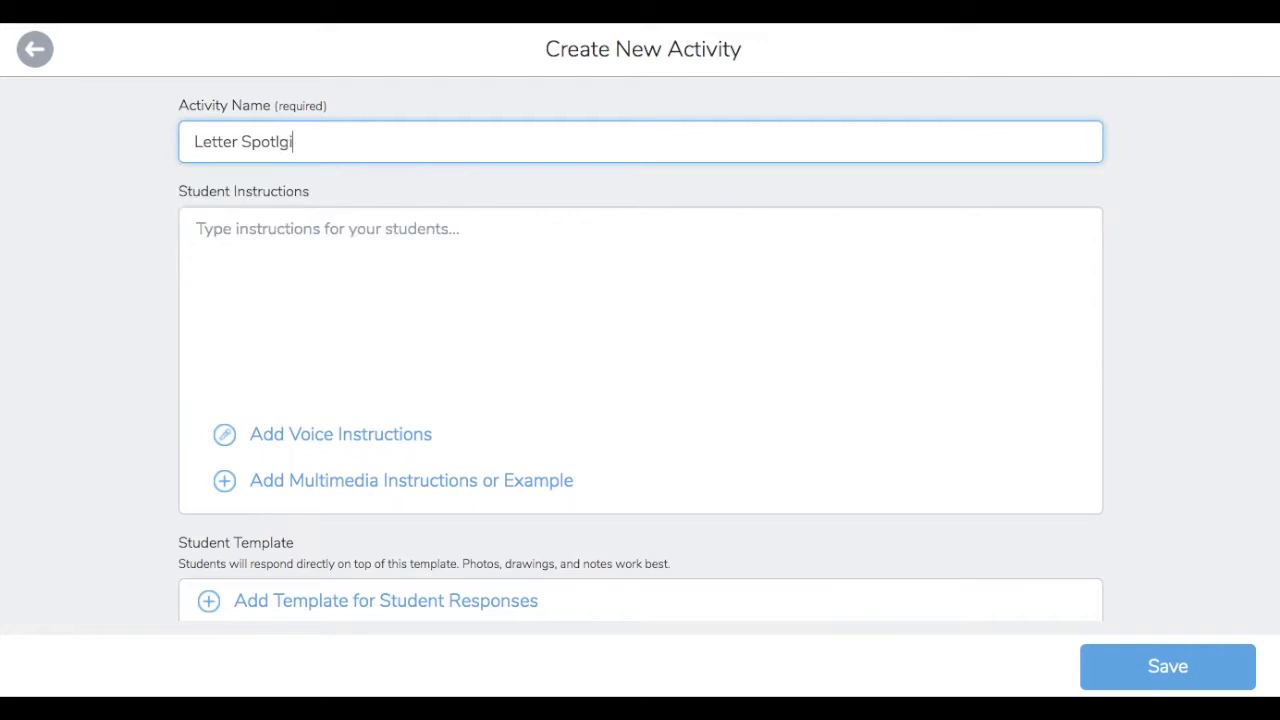
{"action": "key", "text": "BackSpace"}
{"action": "type", "text": "ight"}
- Add a blank drawing as the template for student responses
{"action": "scroll", "coordinate": [254, 366], "scroll_direction": "down", "scroll_amount": 1}
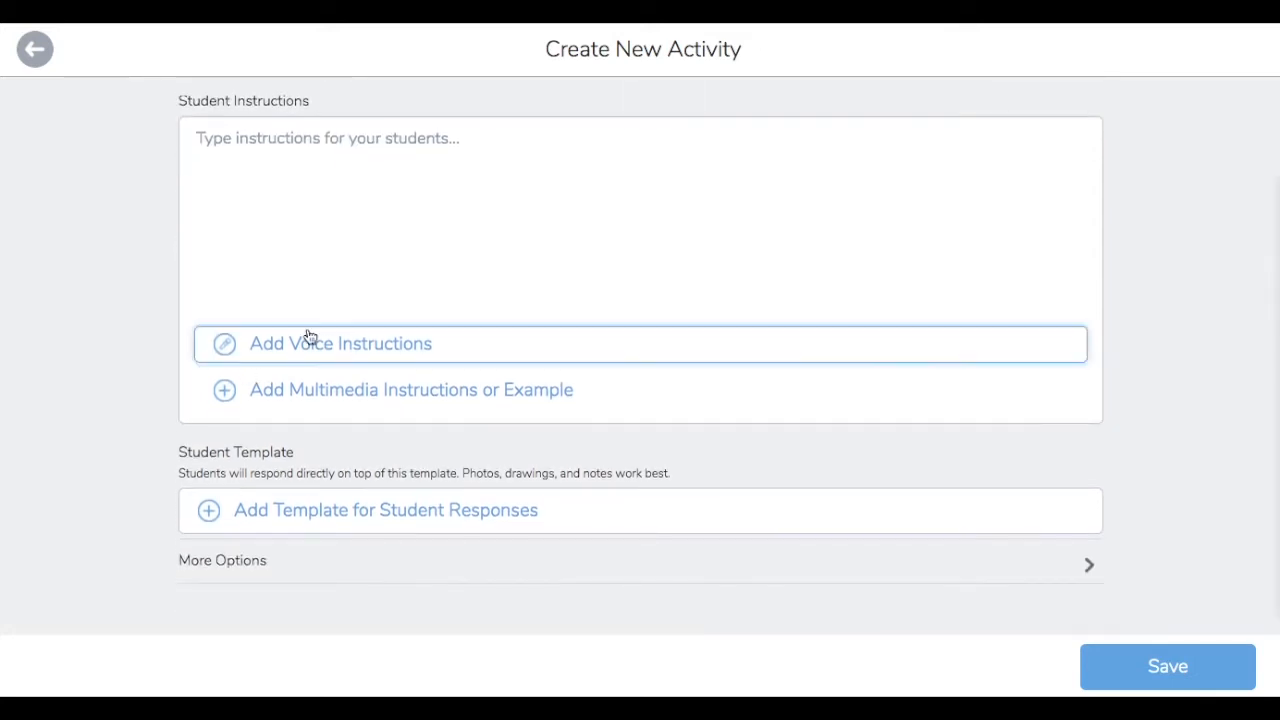
{"action": "scroll", "coordinate": [661, 317], "scroll_direction": "up", "scroll_amount": 1}
{"action": "scroll", "coordinate": [661, 317], "scroll_direction": "down", "scroll_amount": 2}
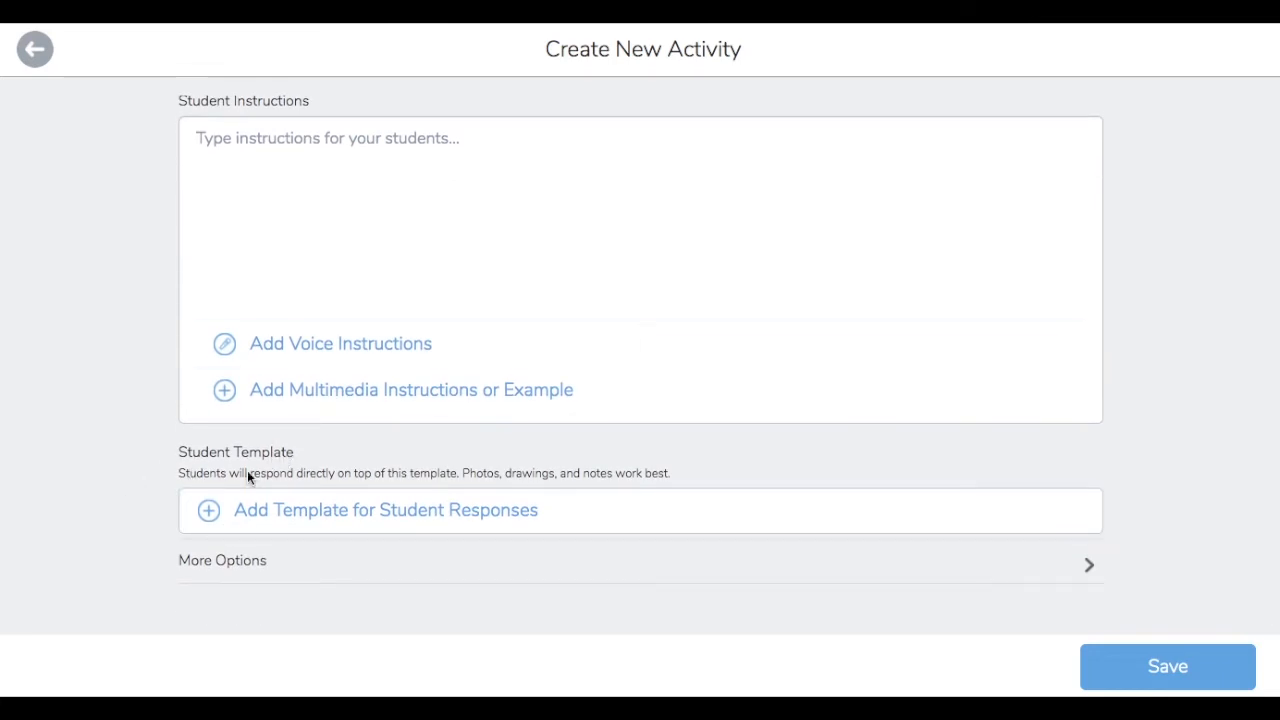
{"action": "left_click", "coordinate": [543, 520]}
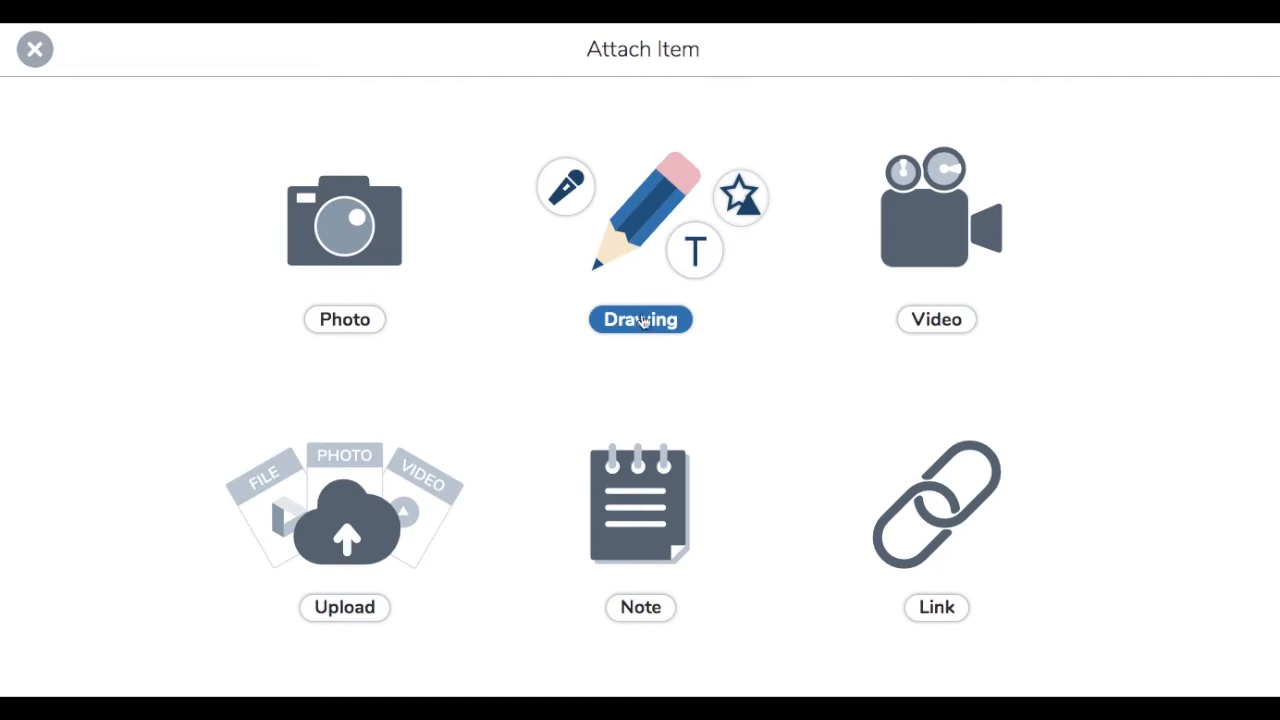
{"action": "left_click", "coordinate": [645, 201]}
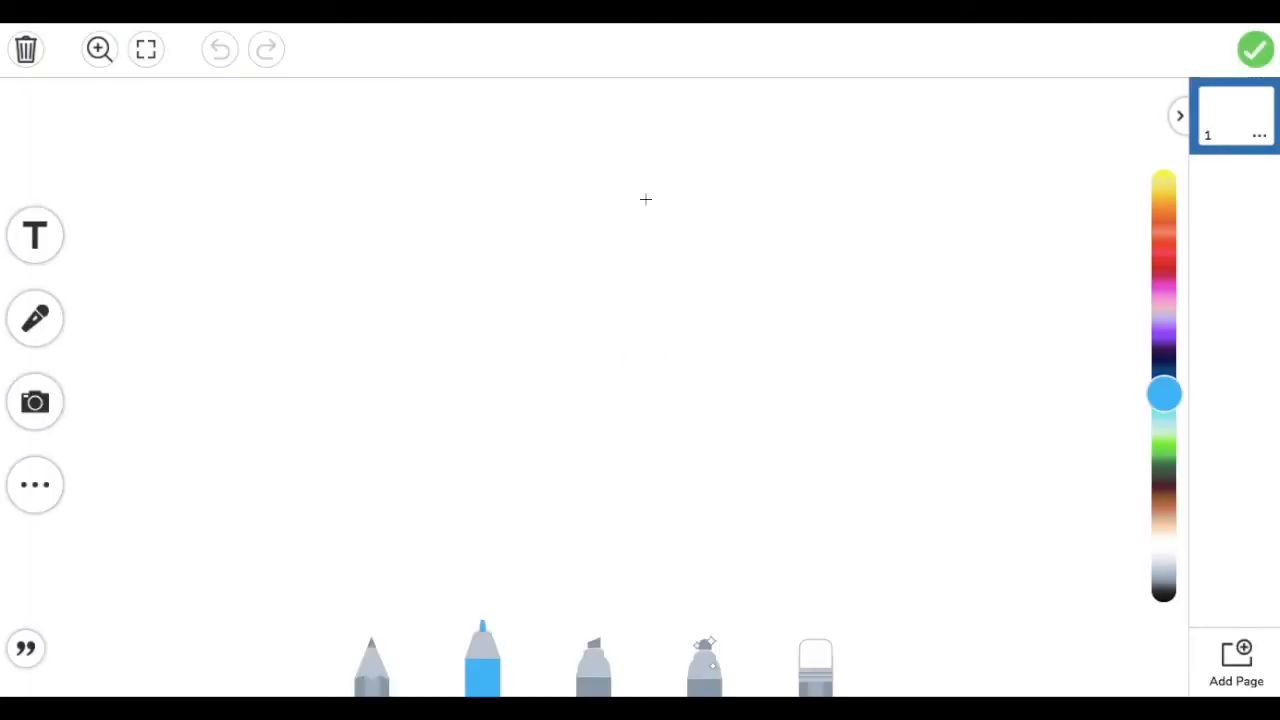
- Add a text label to the template reading "Use the spotlight to reveal the letter"
{"action": "left_click", "coordinate": [44, 240]}
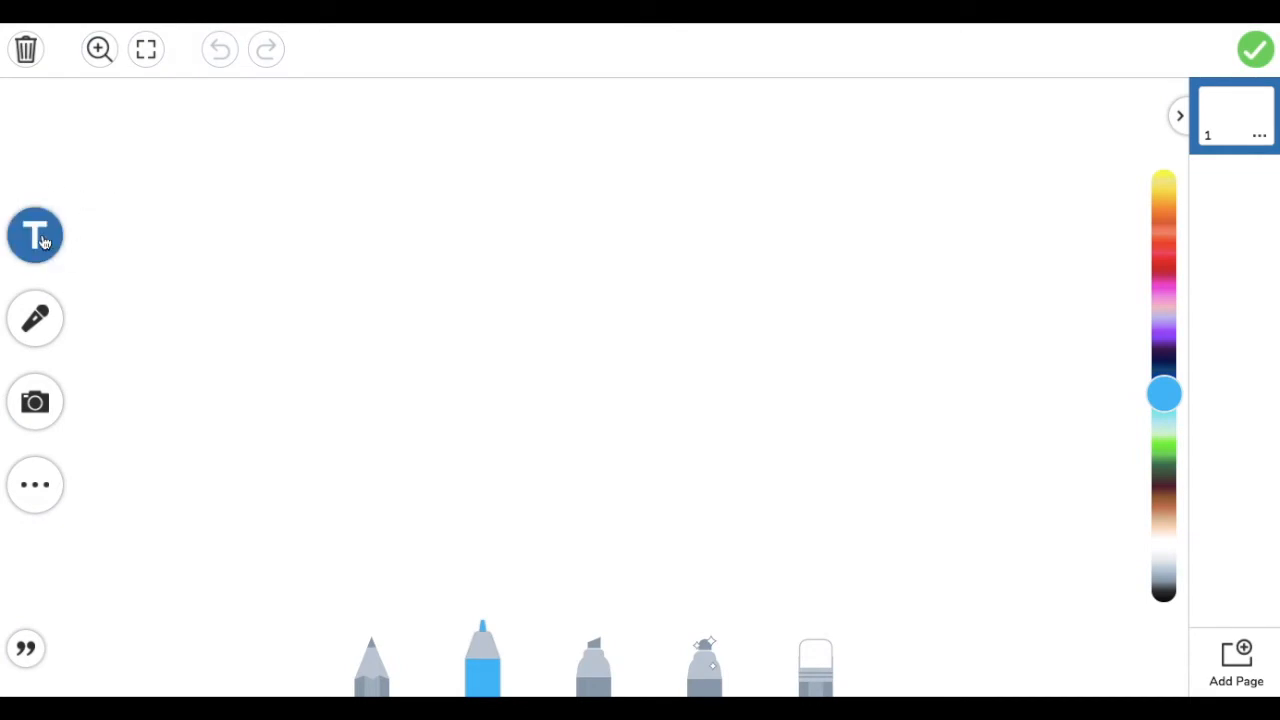
{"action": "left_click", "coordinate": [44, 240]}
{"action": "type", "text": "Use the spotlight to reveal the letter"}
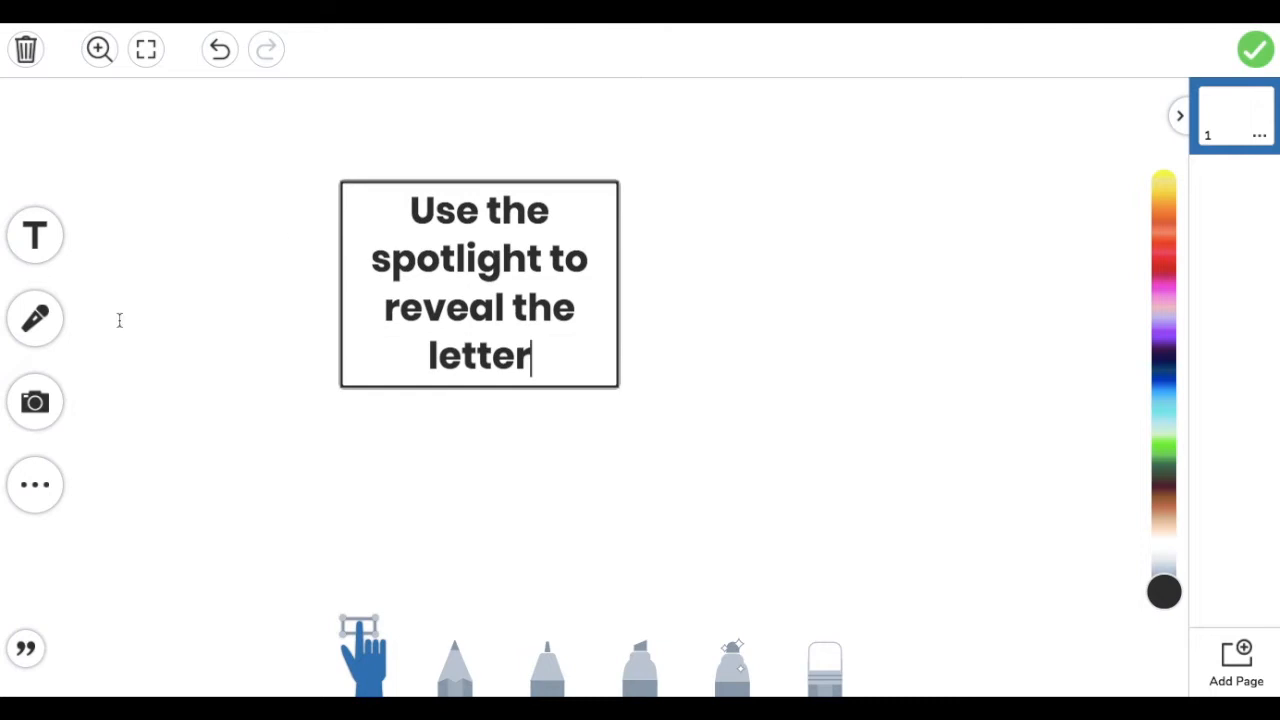
- Resize the instruction label into a single-line banner along the page's upper edge and lock it
{"action": "left_click", "coordinate": [446, 286]}
{"action": "left_click_drag", "start_coordinate": [343, 185], "coordinate": [140, 143]}
{"action": "left_click_drag", "start_coordinate": [624, 236], "coordinate": [1091, 206]}
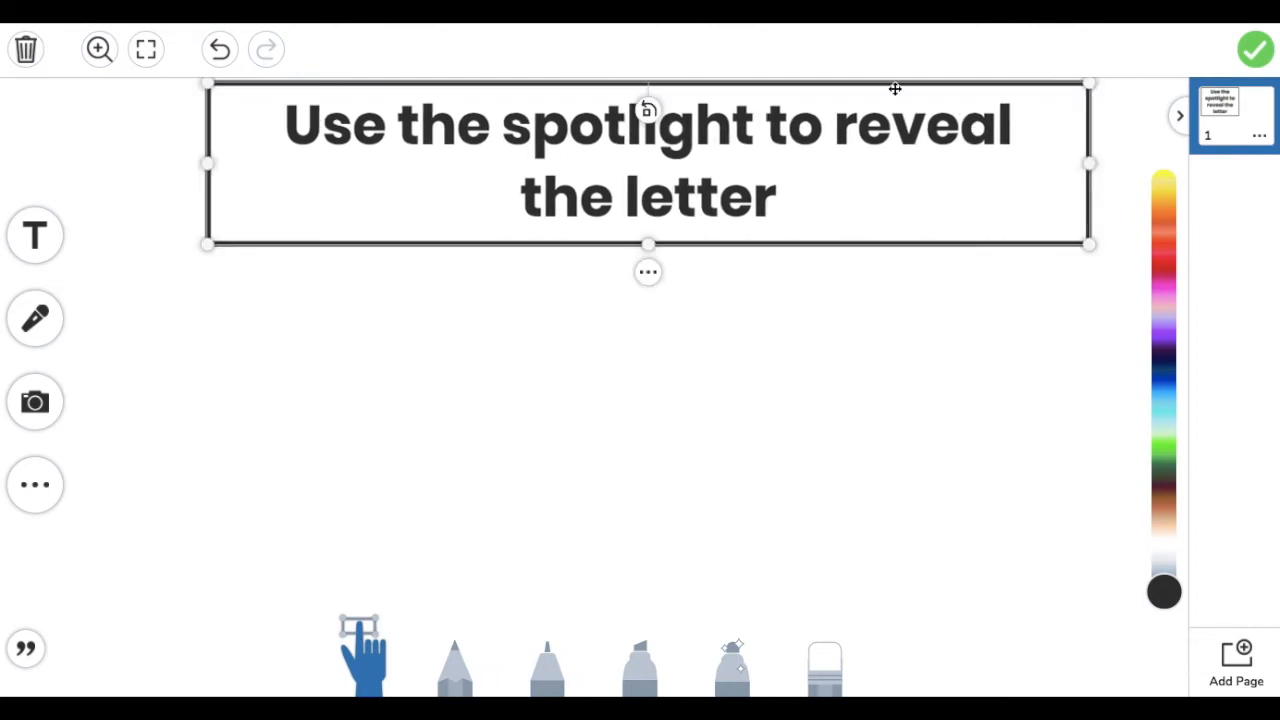
{"action": "left_click_drag", "start_coordinate": [877, 83], "coordinate": [716, 91]}
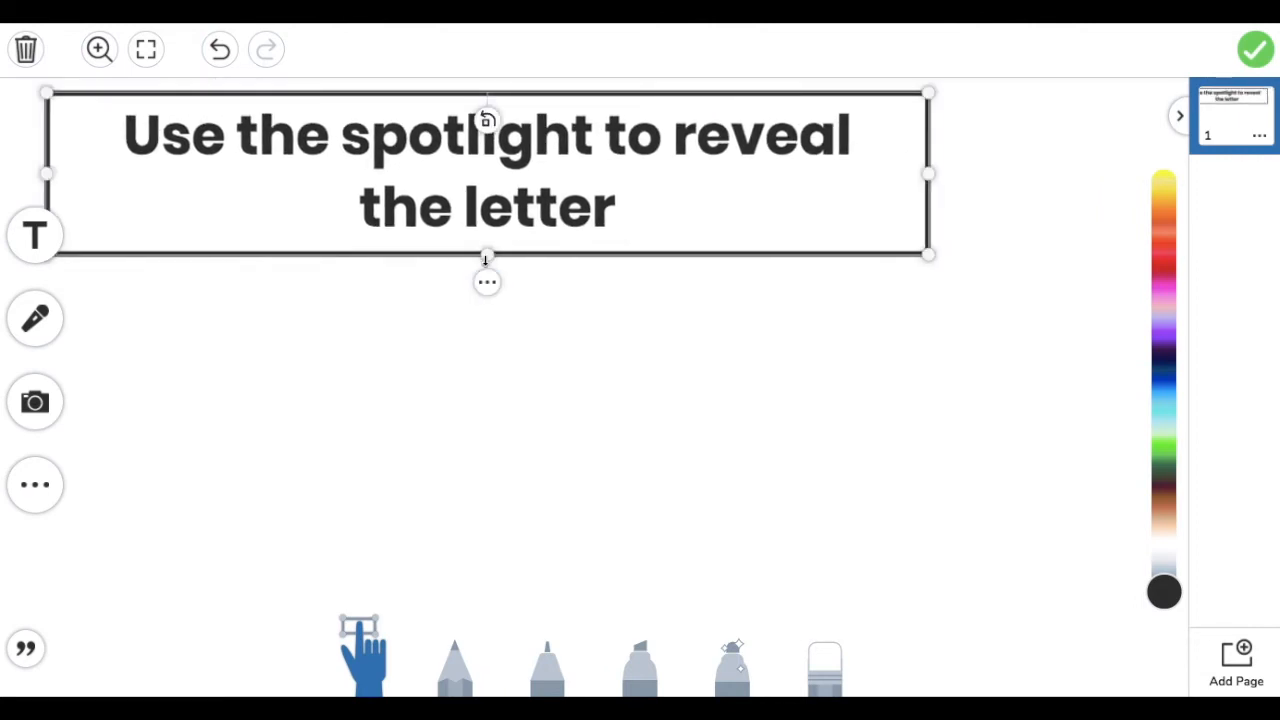
{"action": "left_click", "coordinate": [486, 182]}
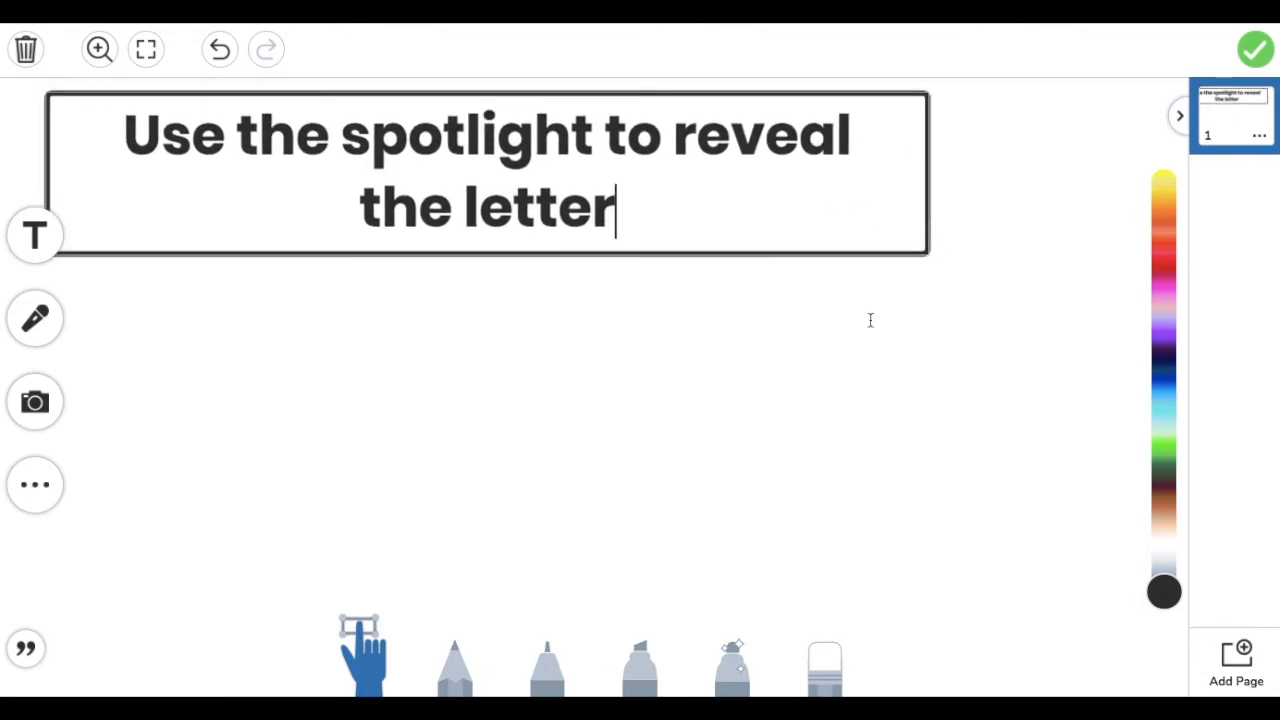
{"action": "key", "text": "Escape"}
{"action": "left_click_drag", "start_coordinate": [931, 258], "coordinate": [790, 96]}
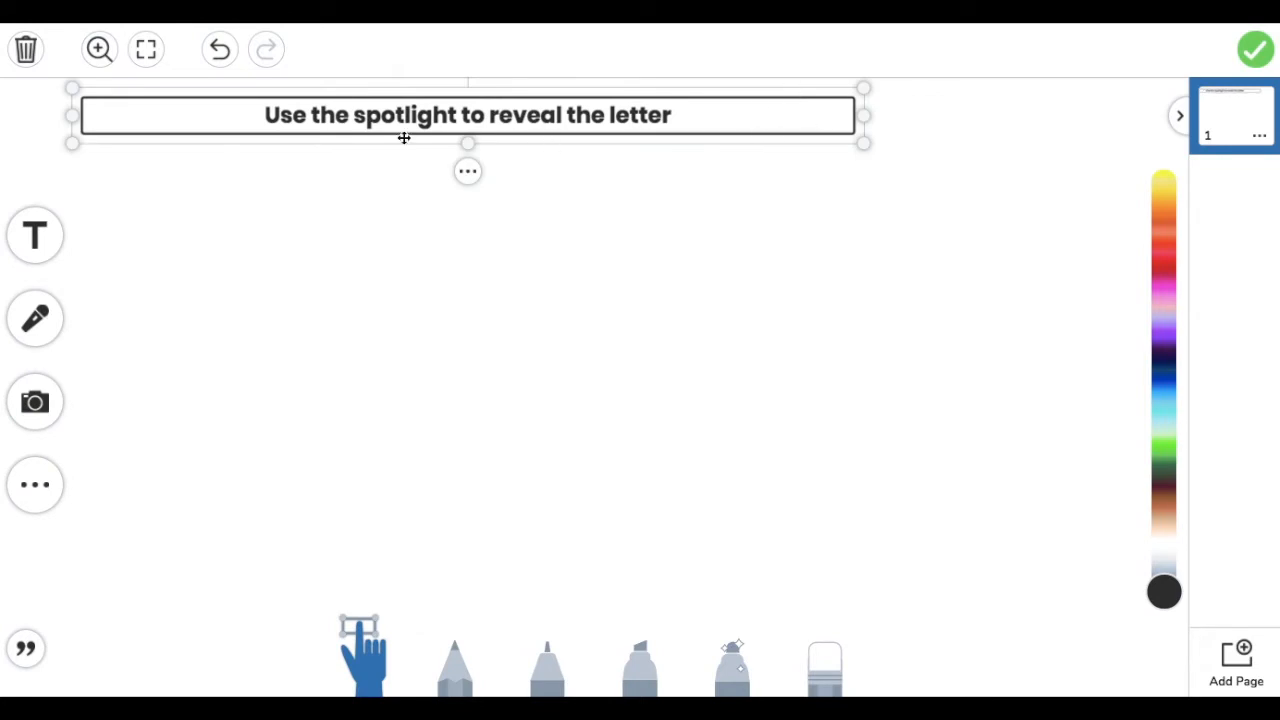
{"action": "left_click", "coordinate": [468, 173]}
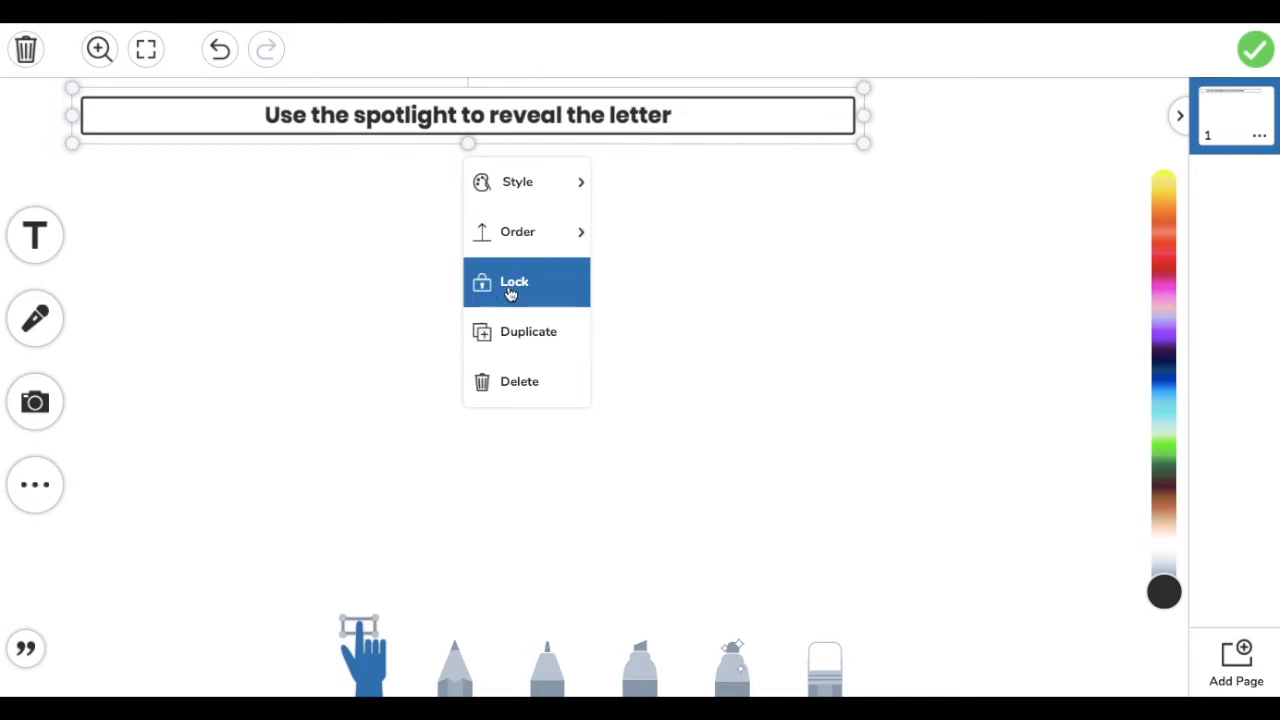
{"action": "left_click", "coordinate": [511, 283]}
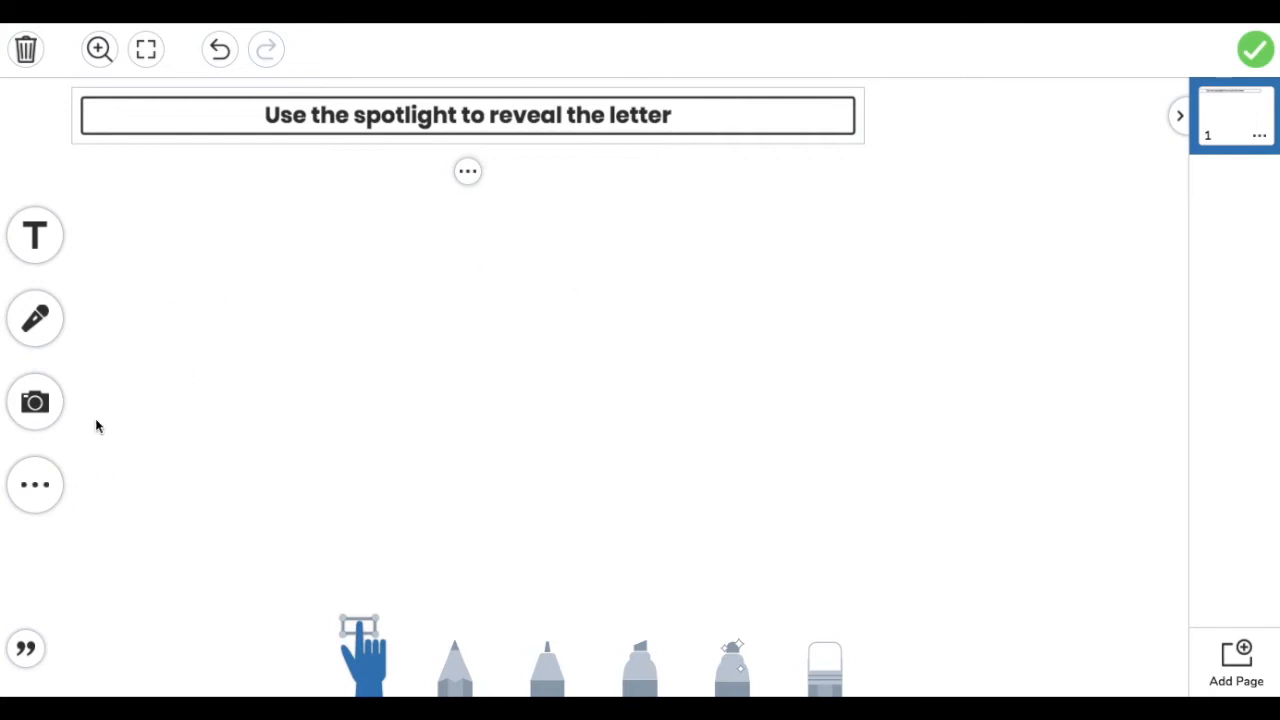
- Insert a long red arrow pointing right just beneath the instruction label and lock it
{"action": "left_click", "coordinate": [48, 503]}
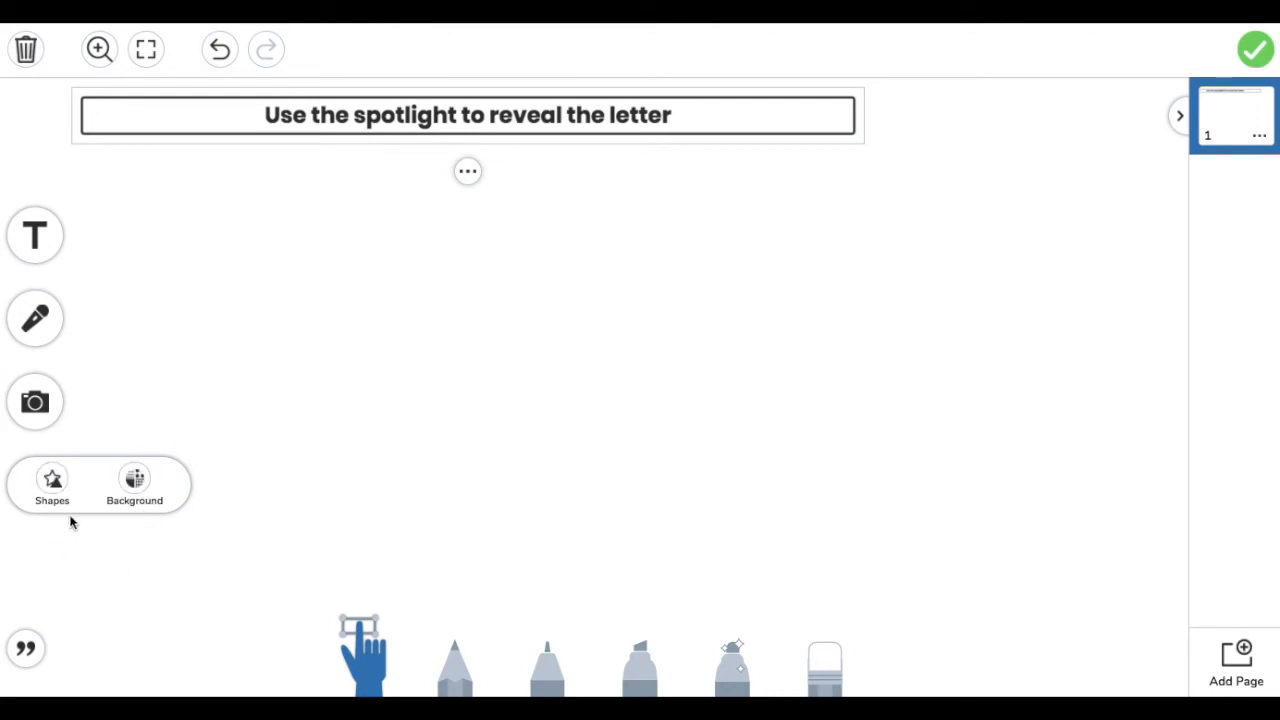
{"action": "left_click", "coordinate": [54, 494]}
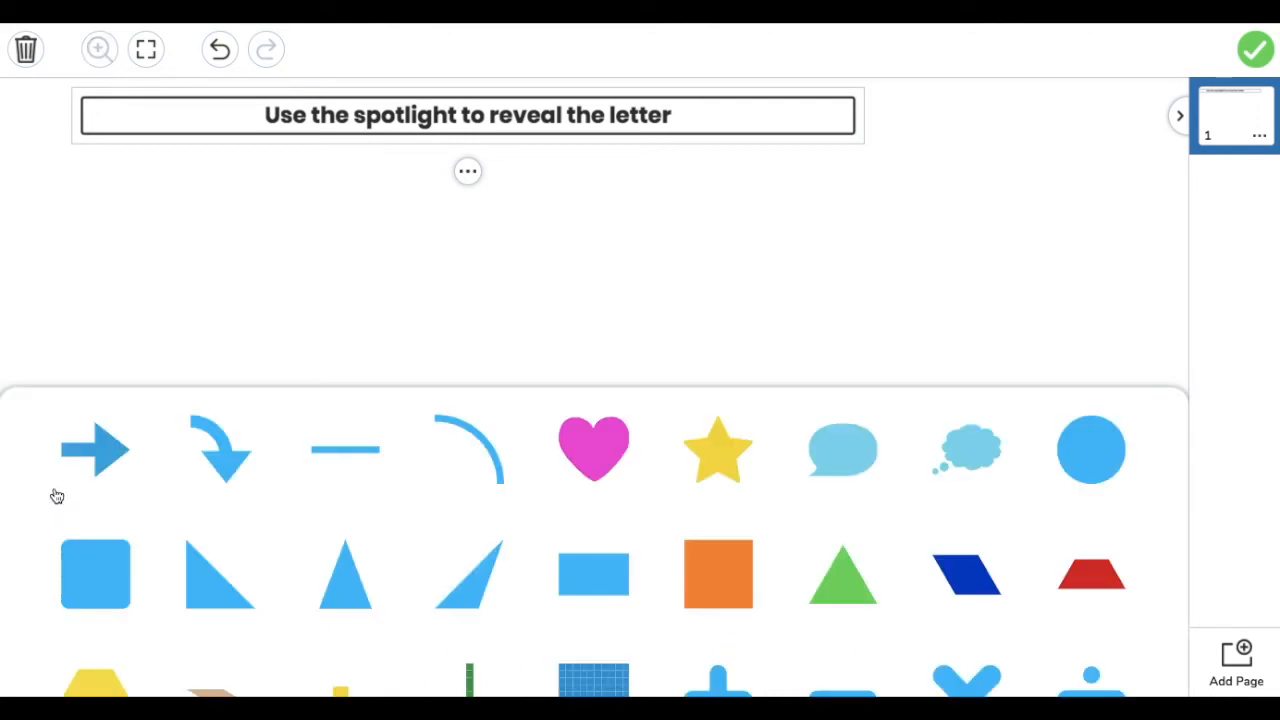
{"action": "left_click", "coordinate": [114, 454]}
{"action": "left_click_drag", "start_coordinate": [517, 253], "coordinate": [137, 215]}
{"action": "left_click_drag", "start_coordinate": [230, 247], "coordinate": [563, 154]}
{"action": "left_click_drag", "start_coordinate": [1168, 395], "coordinate": [1170, 265]}
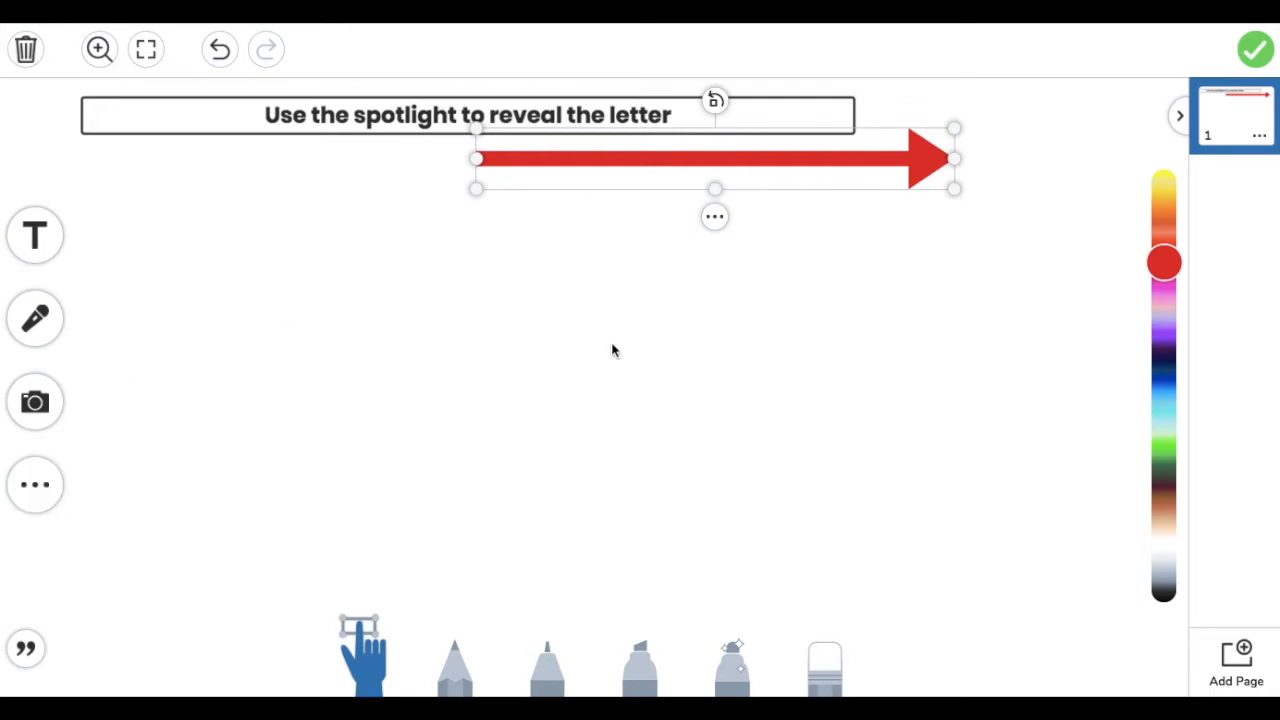
{"action": "left_click", "coordinate": [716, 218]}
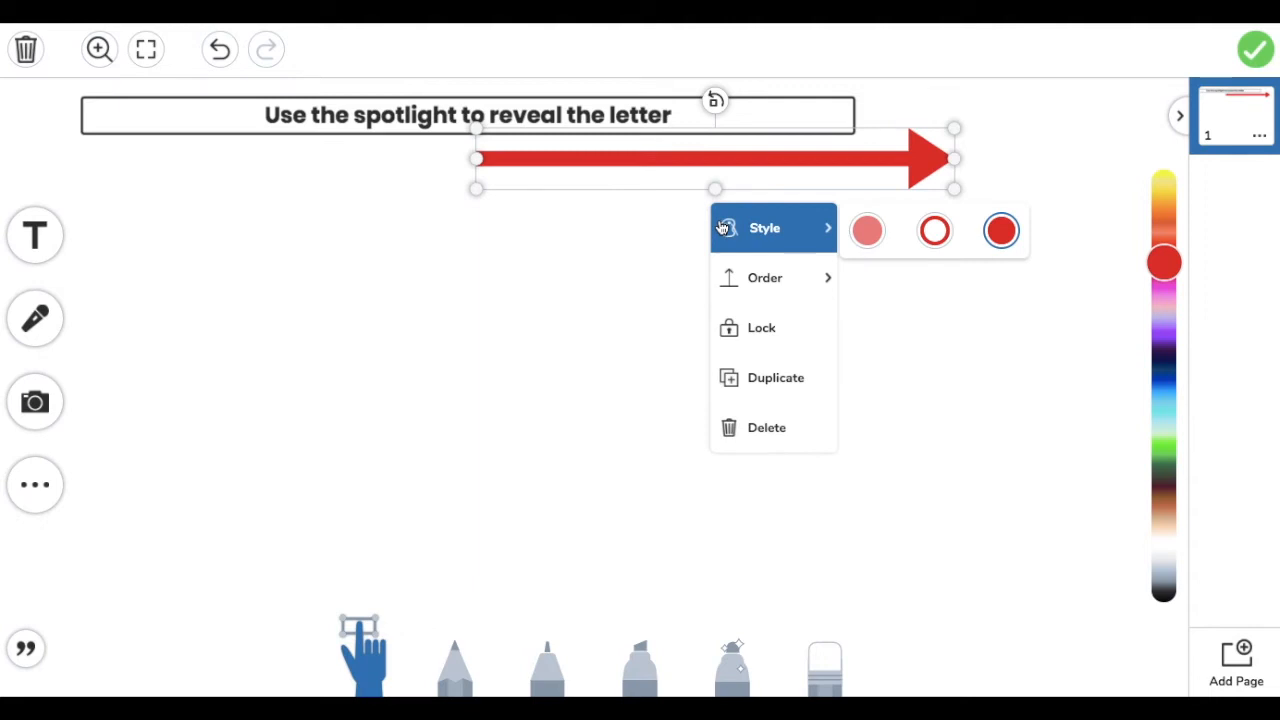
{"action": "left_click", "coordinate": [743, 327]}
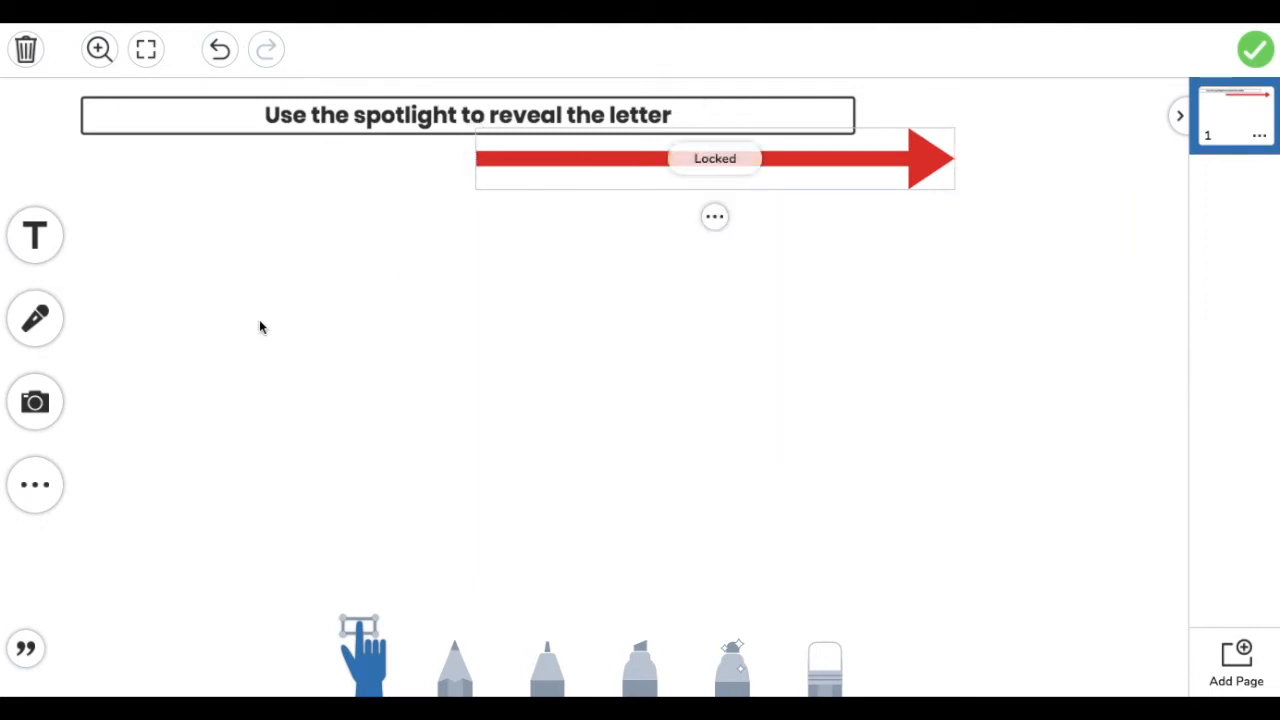
- Insert a circle shape beside the arrow's tip in the page's upper right corner and colour it yellow
{"action": "left_click", "coordinate": [40, 490]}
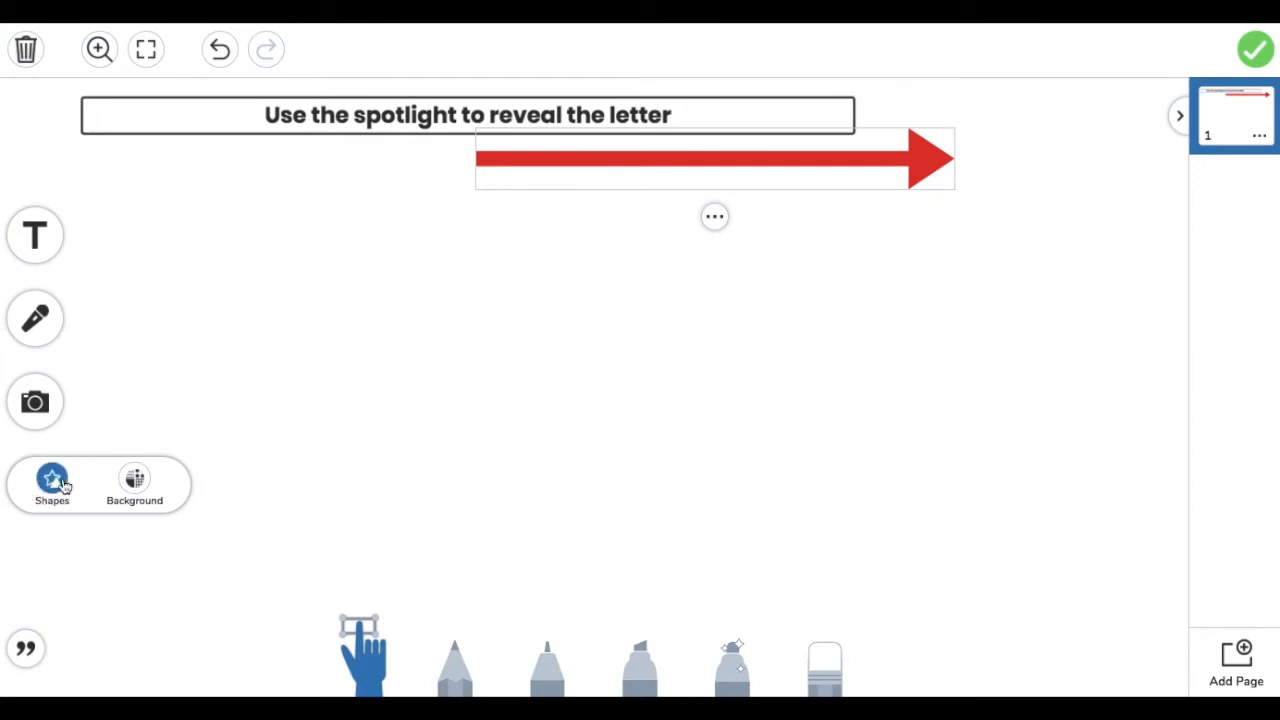
{"action": "left_click", "coordinate": [52, 482]}
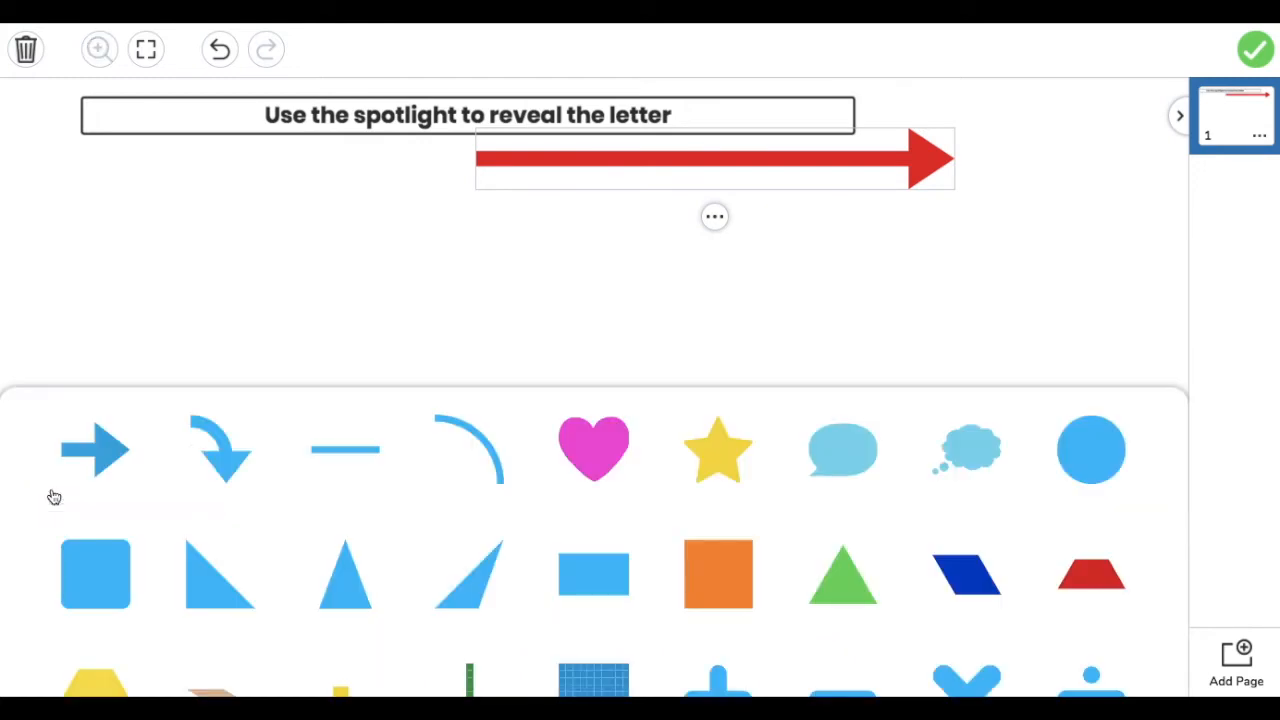
{"action": "left_click", "coordinate": [1094, 471]}
{"action": "mouse_move", "coordinate": [557, 213]}
{"action": "left_mouse_down"}
{"action": "mouse_move", "coordinate": [775, 214]}
{"action": "mouse_move", "coordinate": [1049, 160]}
{"action": "left_mouse_up"}
{"action": "left_click_drag", "start_coordinate": [1158, 397], "coordinate": [1172, 166]}
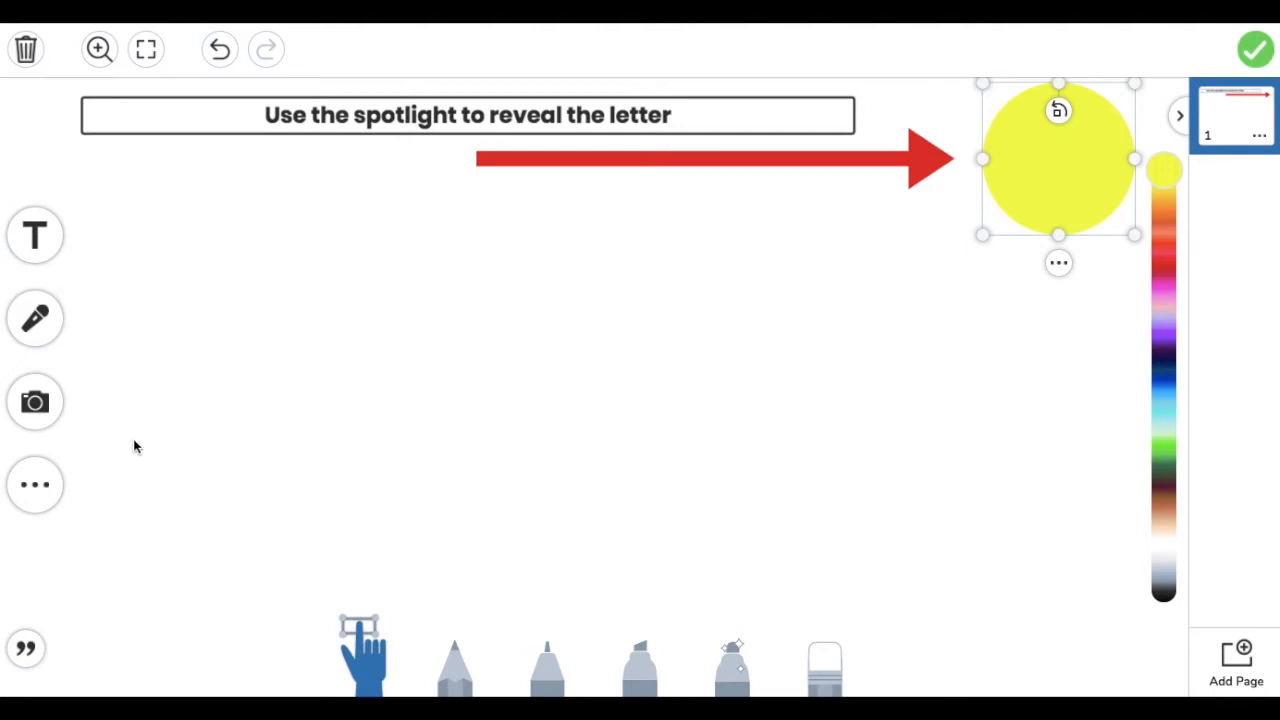
- Insert a star shape below the left end of the instruction label and colour it pink
{"action": "left_click", "coordinate": [45, 503]}
{"action": "left_click", "coordinate": [45, 503]}
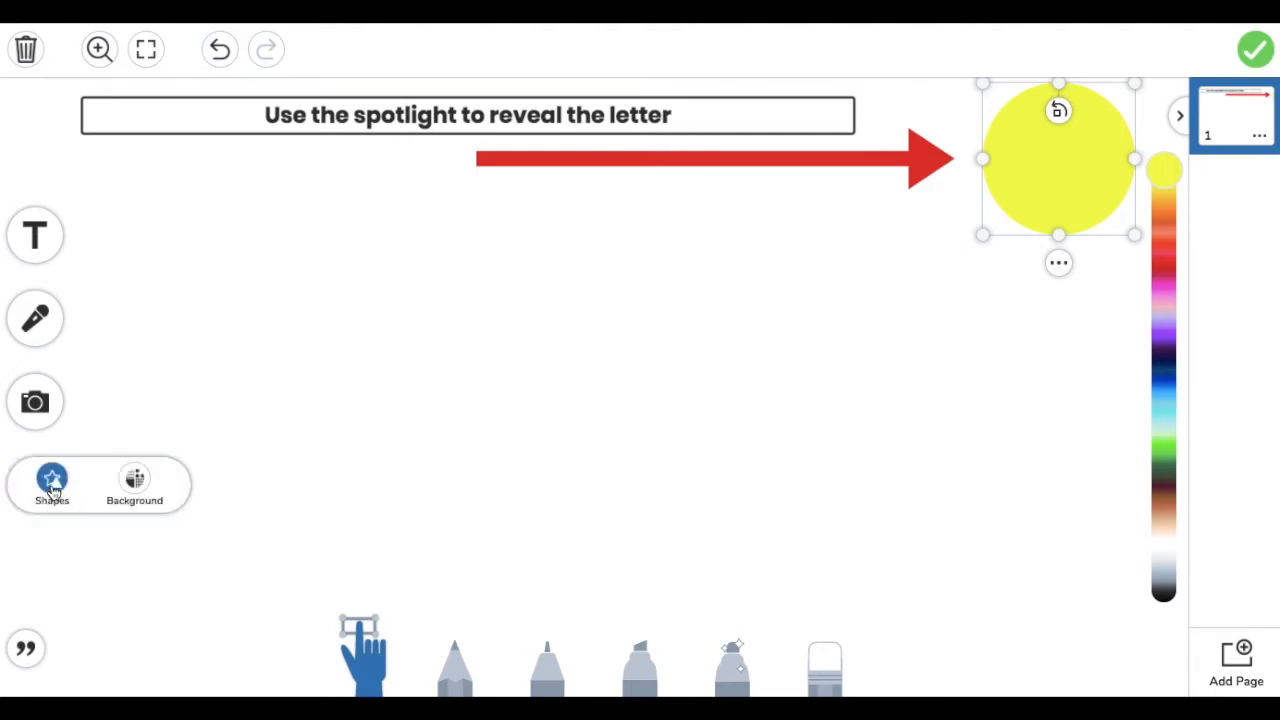
{"action": "left_click", "coordinate": [52, 482]}
{"action": "scroll", "coordinate": [435, 455], "scroll_direction": "down", "scroll_amount": 1}
{"action": "scroll", "coordinate": [435, 455], "scroll_direction": "up", "scroll_amount": 1}
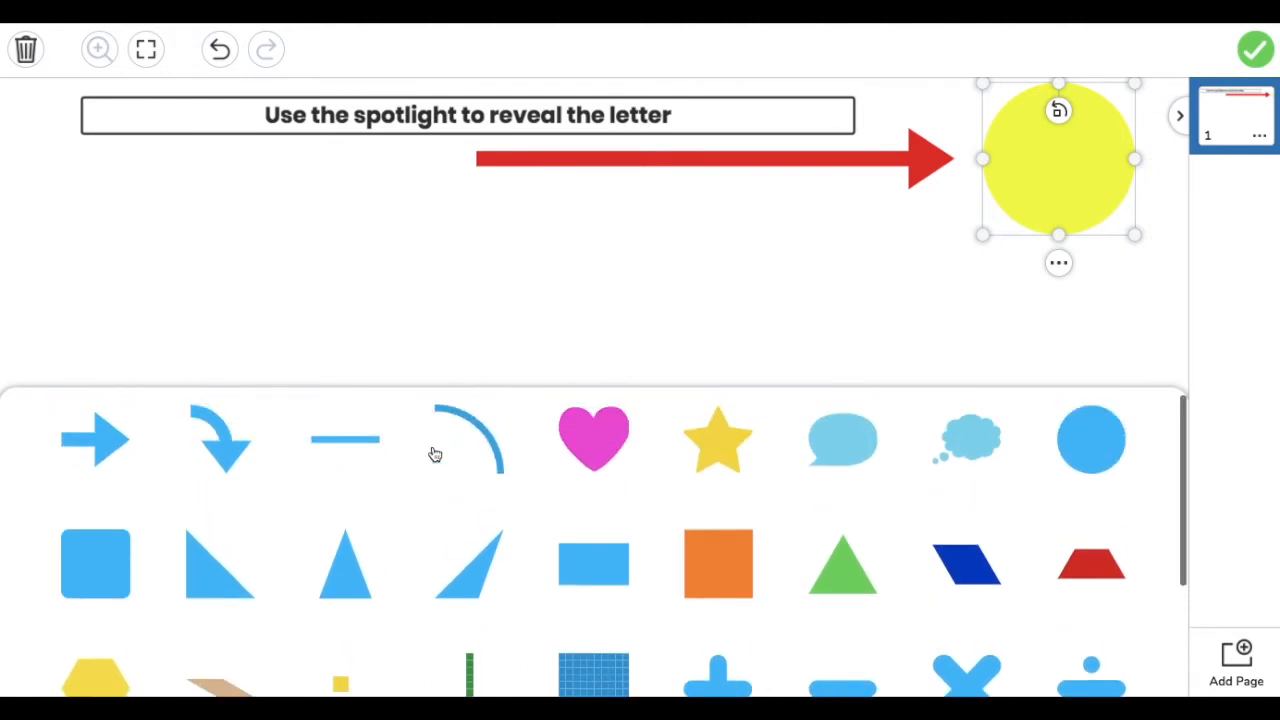
{"action": "left_click", "coordinate": [726, 452]}
{"action": "left_click_drag", "start_coordinate": [517, 217], "coordinate": [298, 384]}
{"action": "left_click_drag", "start_coordinate": [214, 329], "coordinate": [195, 300]}
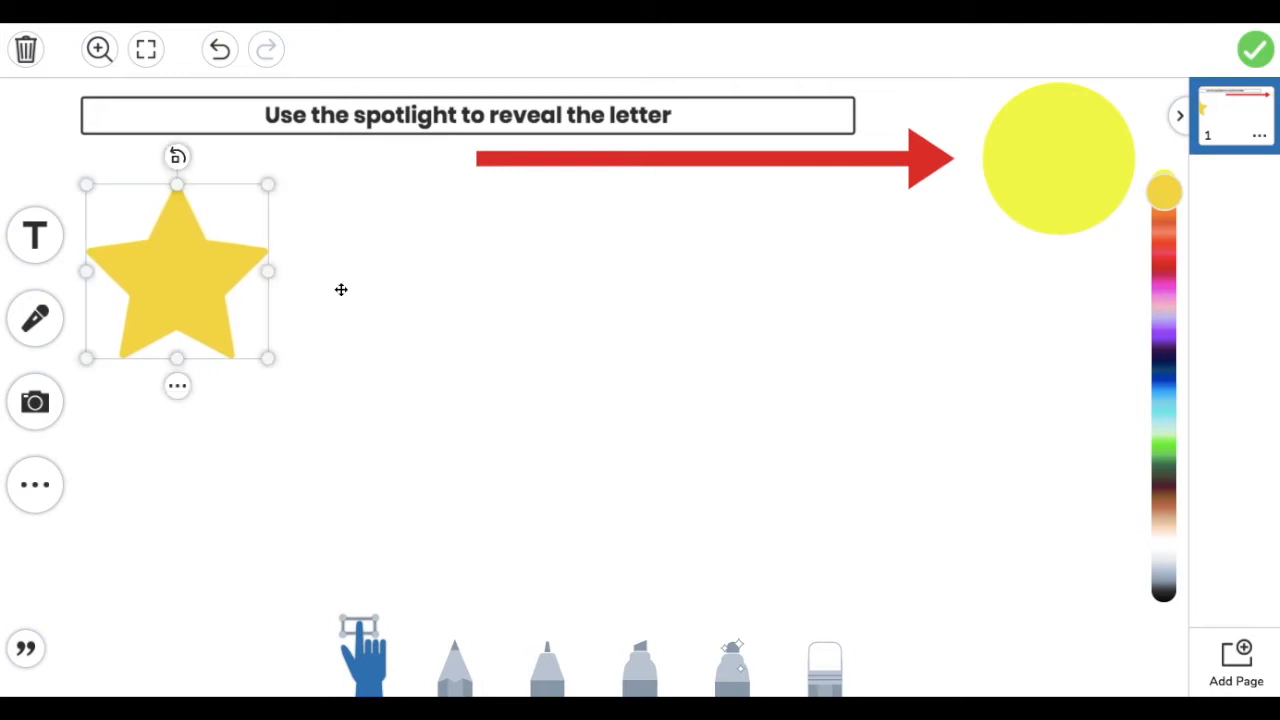
{"action": "left_click_drag", "start_coordinate": [1163, 196], "coordinate": [1163, 291]}
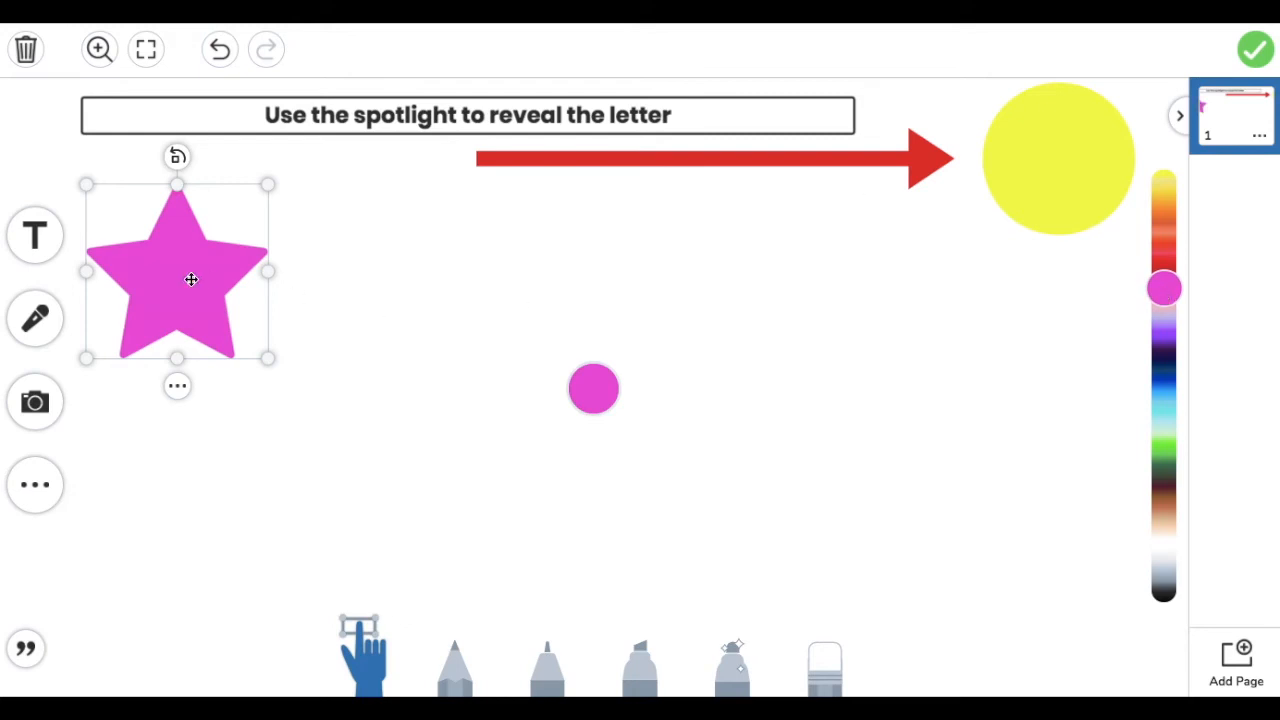
- Send the pink star to the back of the page's stacking order
{"action": "left_click", "coordinate": [177, 387]}
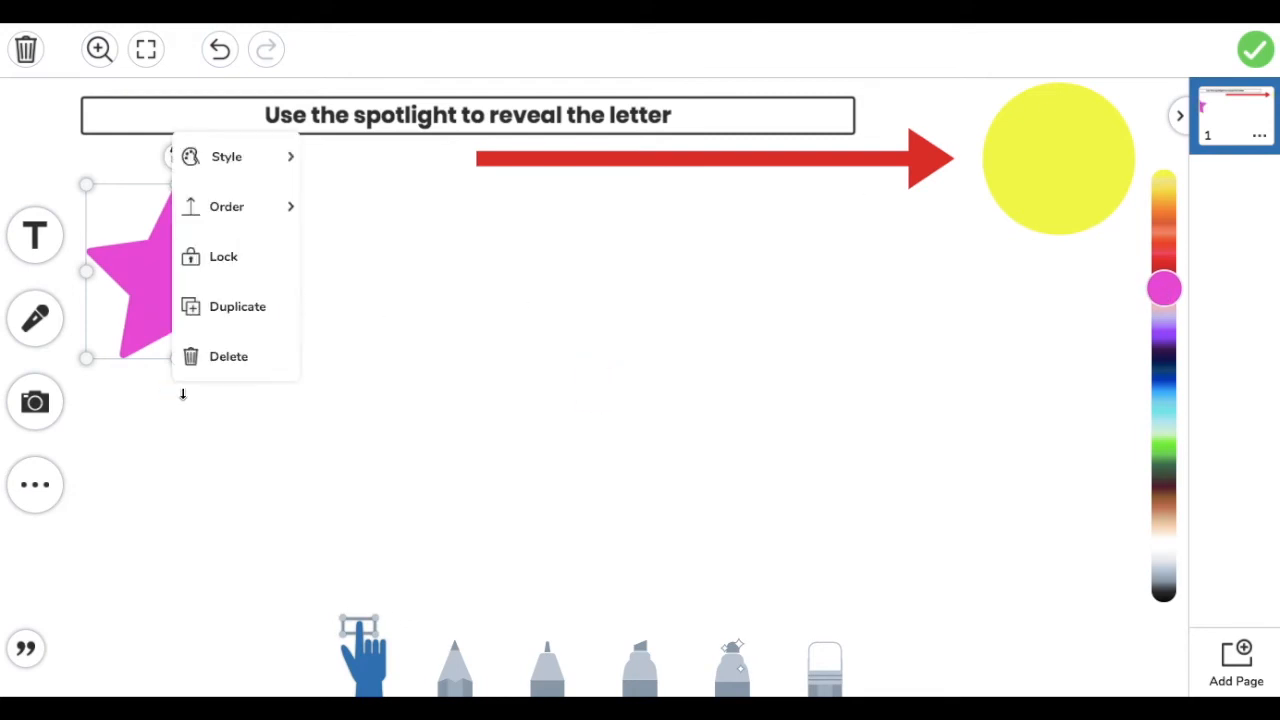
{"action": "left_click", "coordinate": [136, 275]}
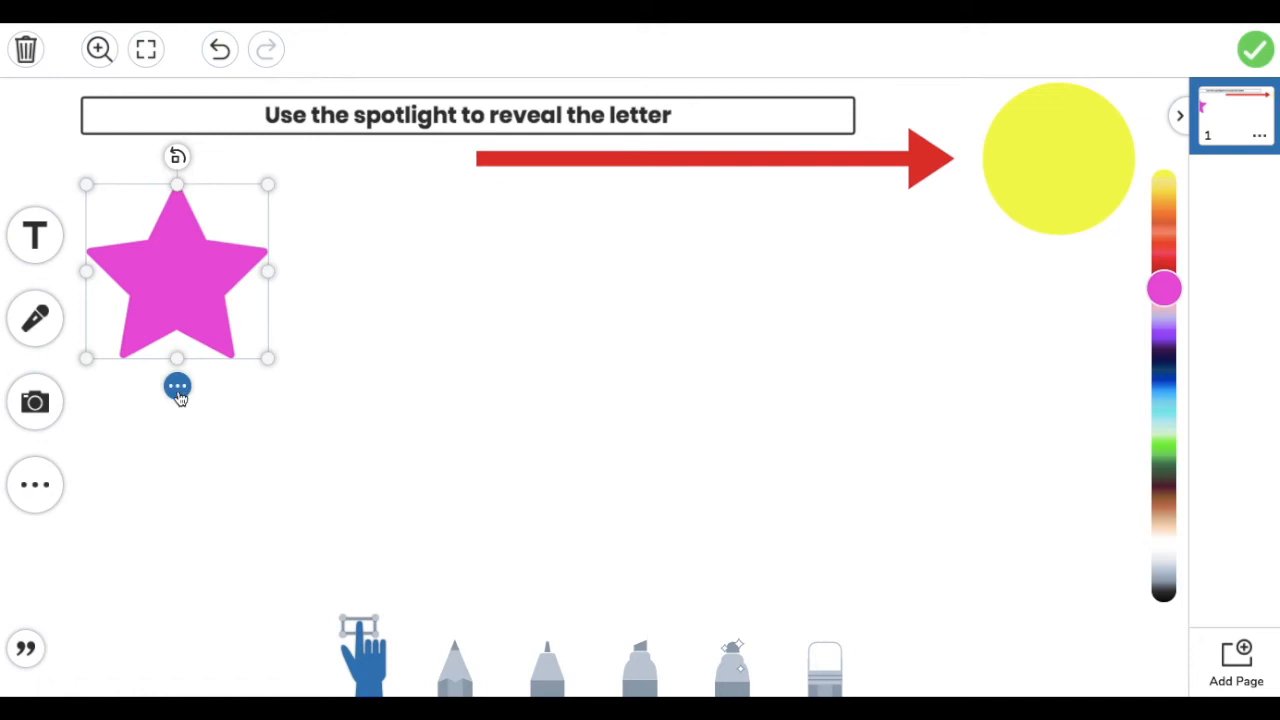
{"action": "left_click", "coordinate": [177, 387]}
{"action": "mouse_move", "coordinate": [215, 188]}
{"action": "mouse_move", "coordinate": [222, 230]}
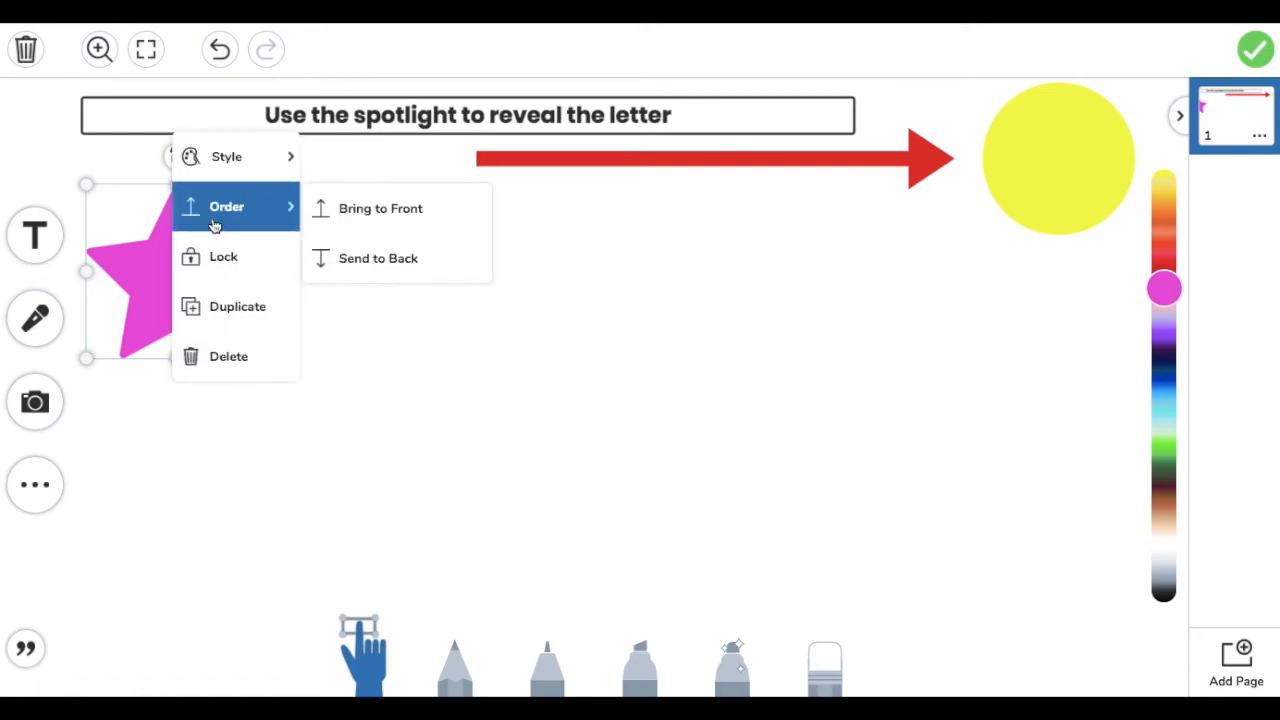
{"action": "left_click", "coordinate": [336, 262]}
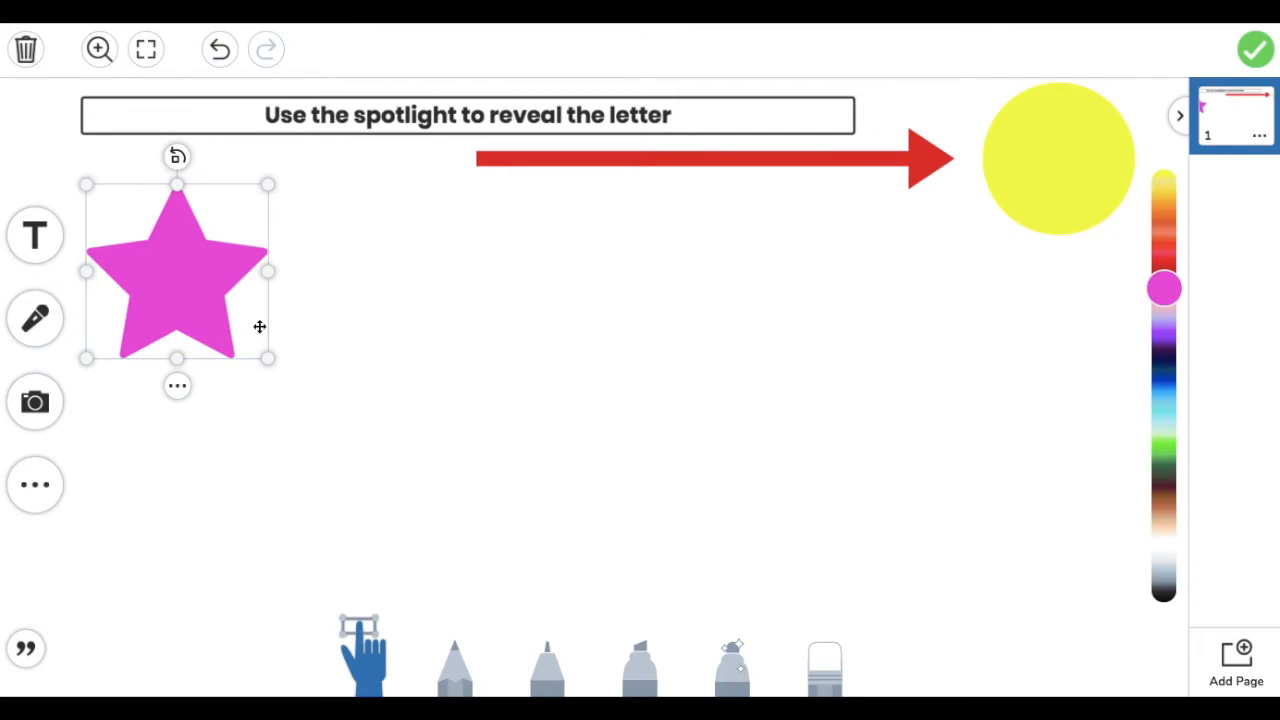
- Duplicate the pink star three times and line the copies up to form an upper row of four stars
{"action": "left_click", "coordinate": [177, 390]}
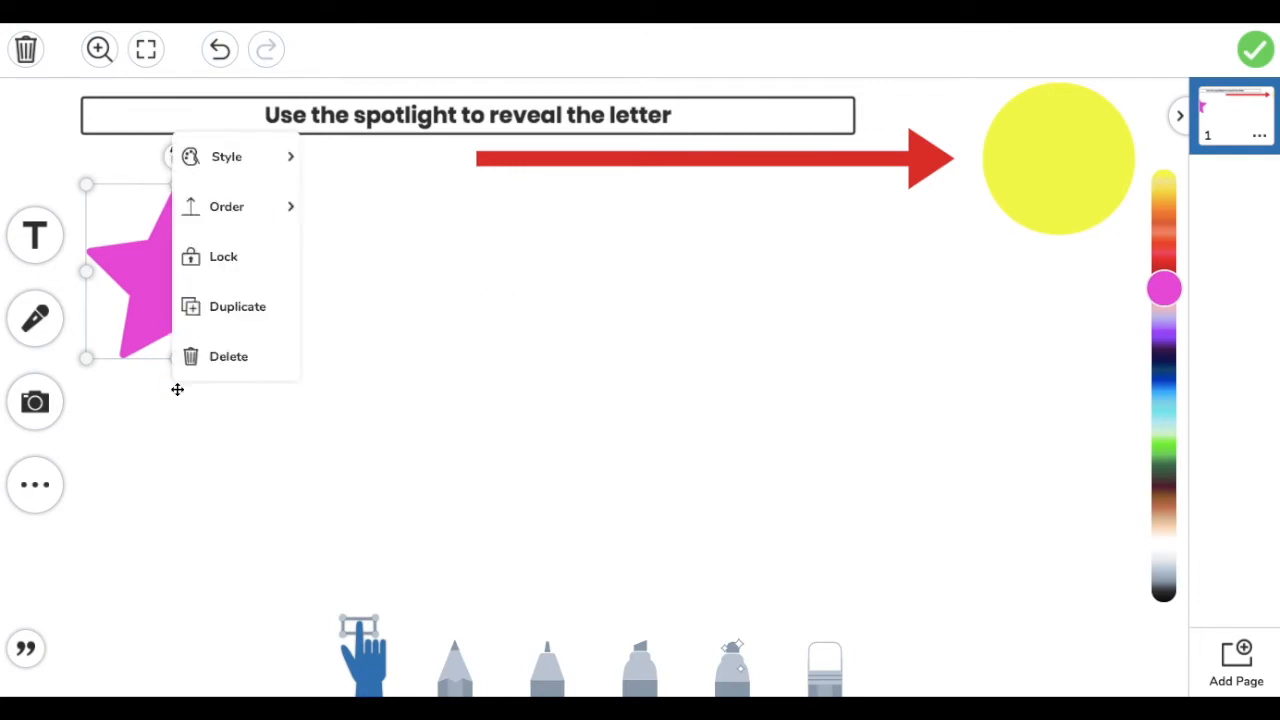
{"action": "left_click", "coordinate": [236, 320]}
{"action": "left_click_drag", "start_coordinate": [235, 320], "coordinate": [359, 297]}
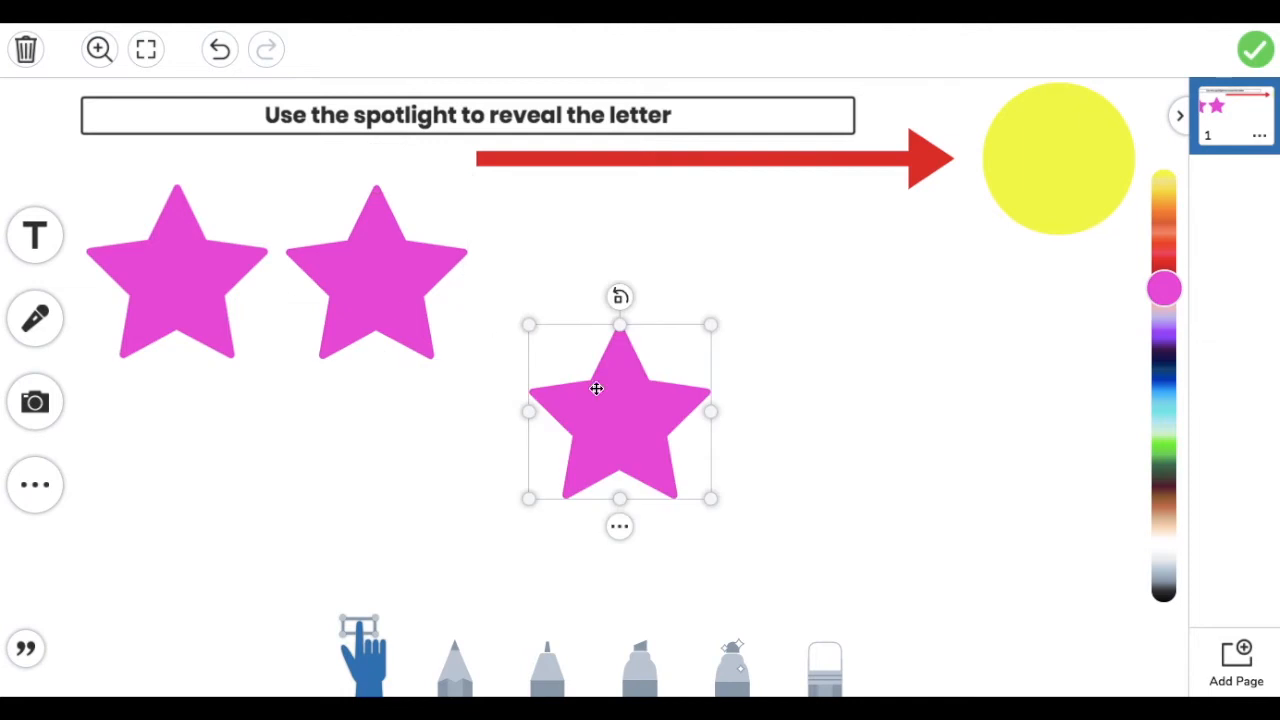
{"action": "left_click_drag", "start_coordinate": [617, 412], "coordinate": [574, 275]}
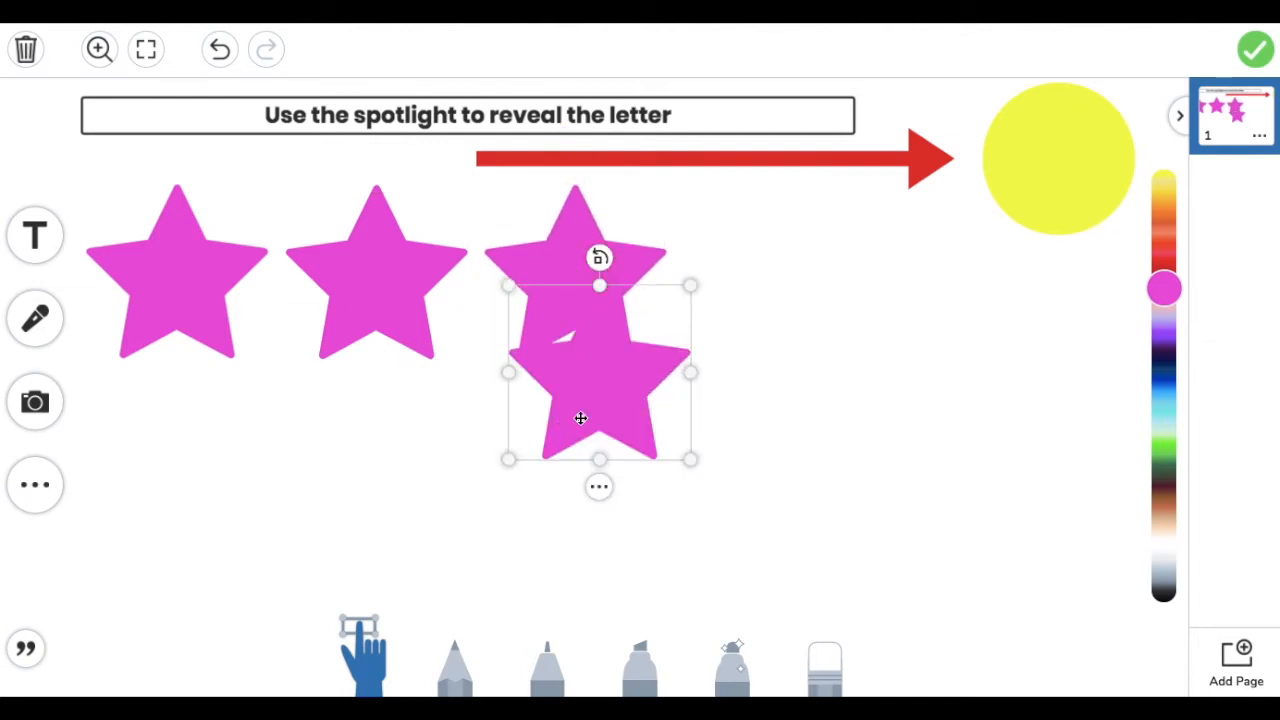
{"action": "left_click_drag", "start_coordinate": [580, 420], "coordinate": [743, 321]}
{"action": "left_click", "coordinate": [743, 321]}
- Add two more copies of the pink star and place them as the start of a second, offset row below
{"action": "key", "text": "ctrl+c"}
{"action": "key", "text": "ctrl+v"}
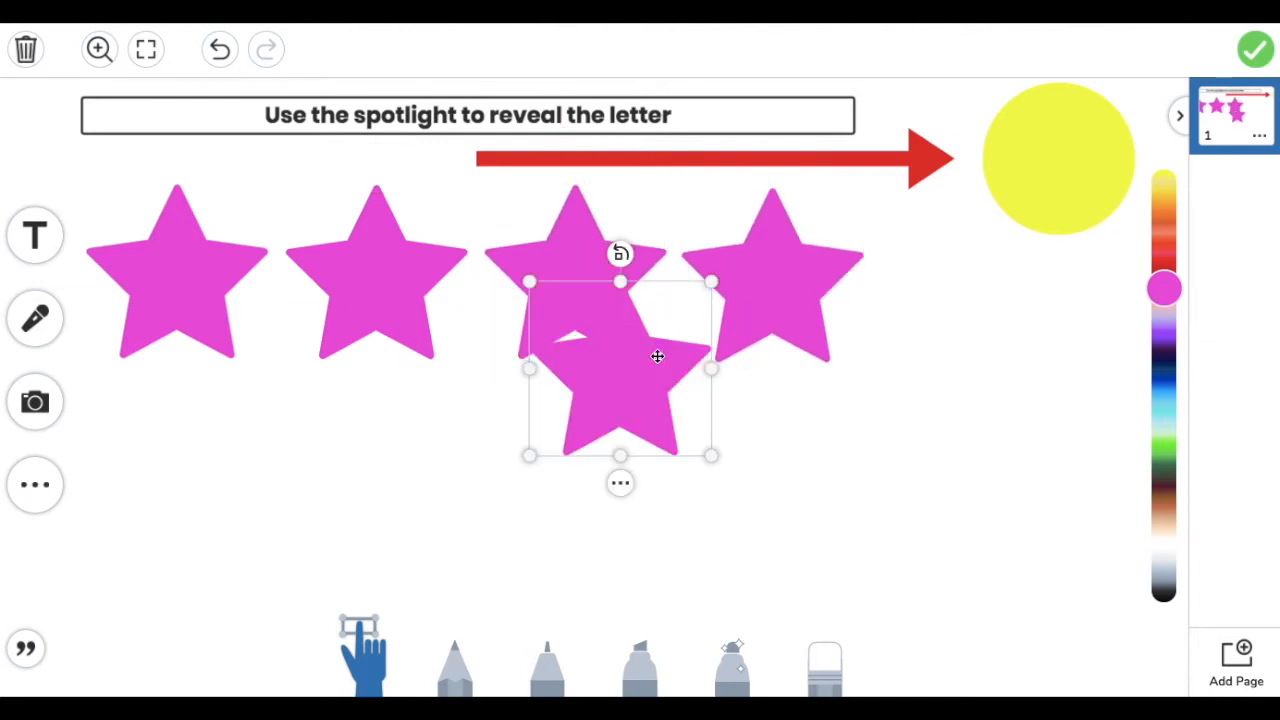
{"action": "left_click_drag", "start_coordinate": [620, 380], "coordinate": [277, 486]}
{"action": "left_click", "coordinate": [277, 486]}
{"action": "key", "text": "ctrl+c"}
{"action": "key", "text": "ctrl+v"}
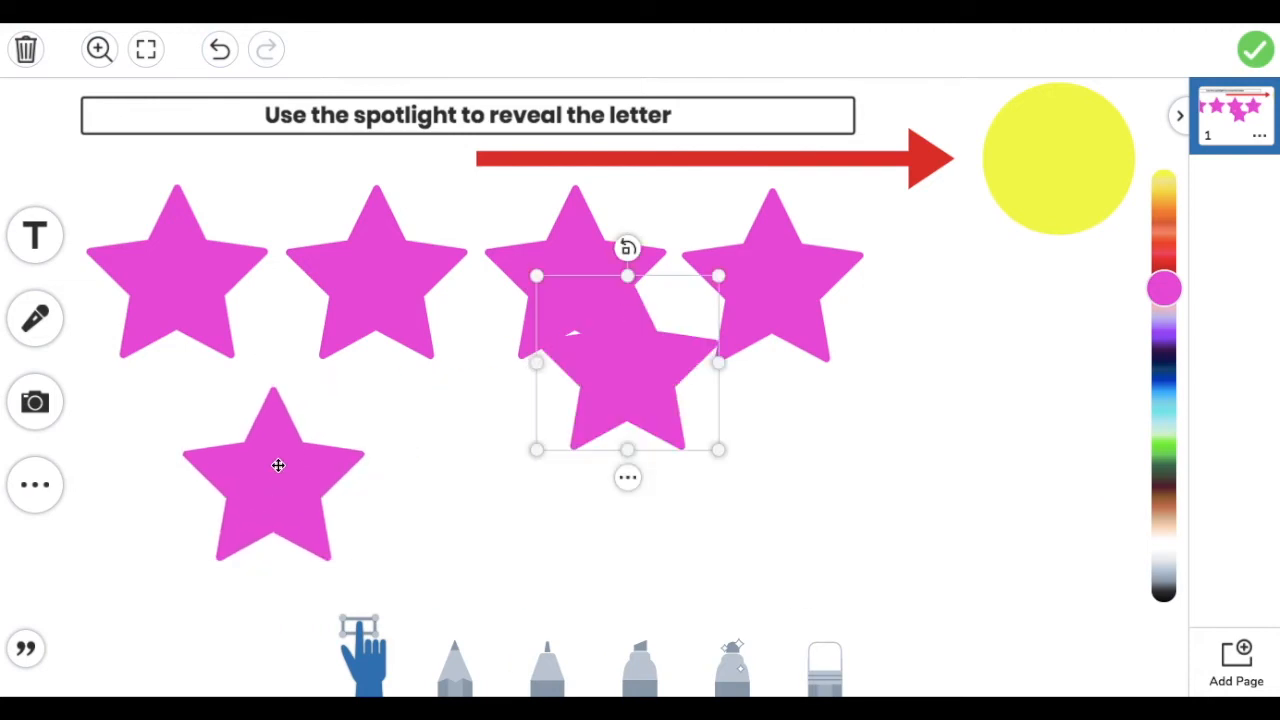
{"action": "left_click_drag", "start_coordinate": [617, 366], "coordinate": [466, 476]}
{"action": "left_click", "coordinate": [466, 476]}
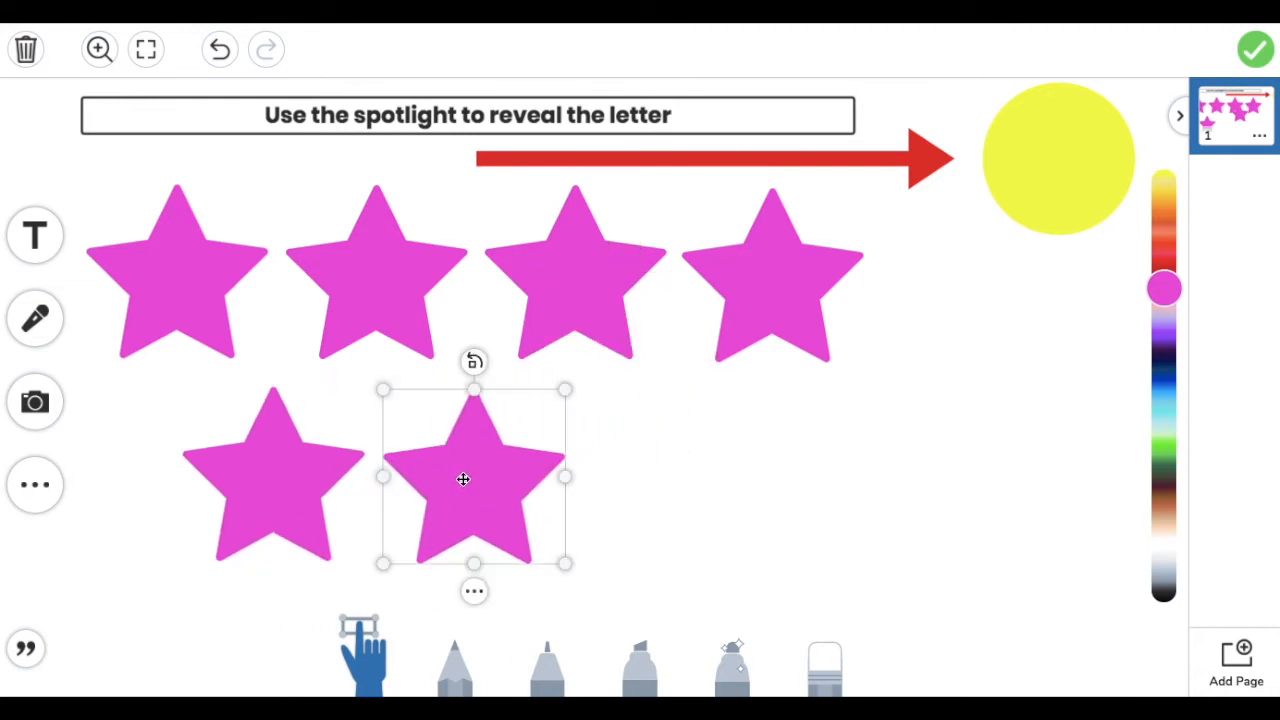
- Copy the star two more times and place the copies to complete the lower row of four
{"action": "key", "text": "ctrl+c"}
{"action": "key", "text": "ctrl+v"}
{"action": "left_click_drag", "start_coordinate": [668, 406], "coordinate": [677, 486]}
{"action": "key", "text": "ctrl+c"}
{"action": "key", "text": "ctrl+v"}
{"action": "left_click_drag", "start_coordinate": [728, 392], "coordinate": [901, 481]}
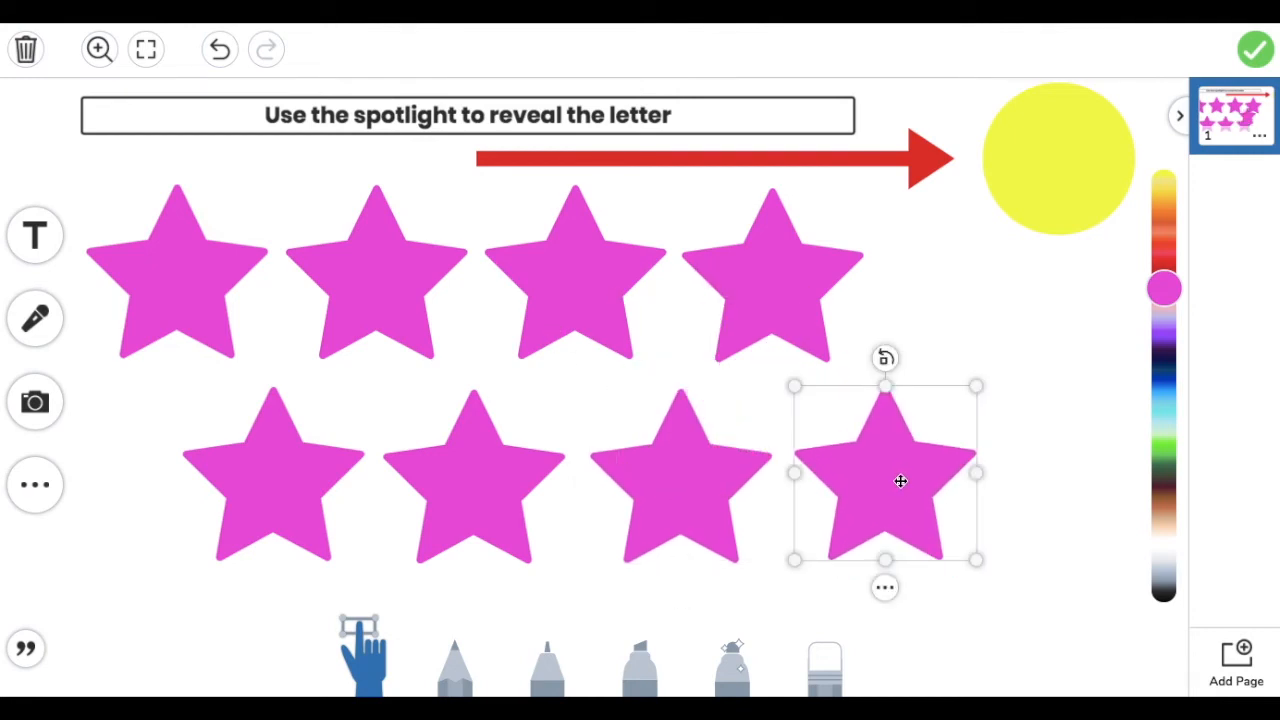
- Lock the first star in the upper row and shift the yellow circle slightly beside the arrow's tip
{"action": "left_click", "coordinate": [181, 290]}
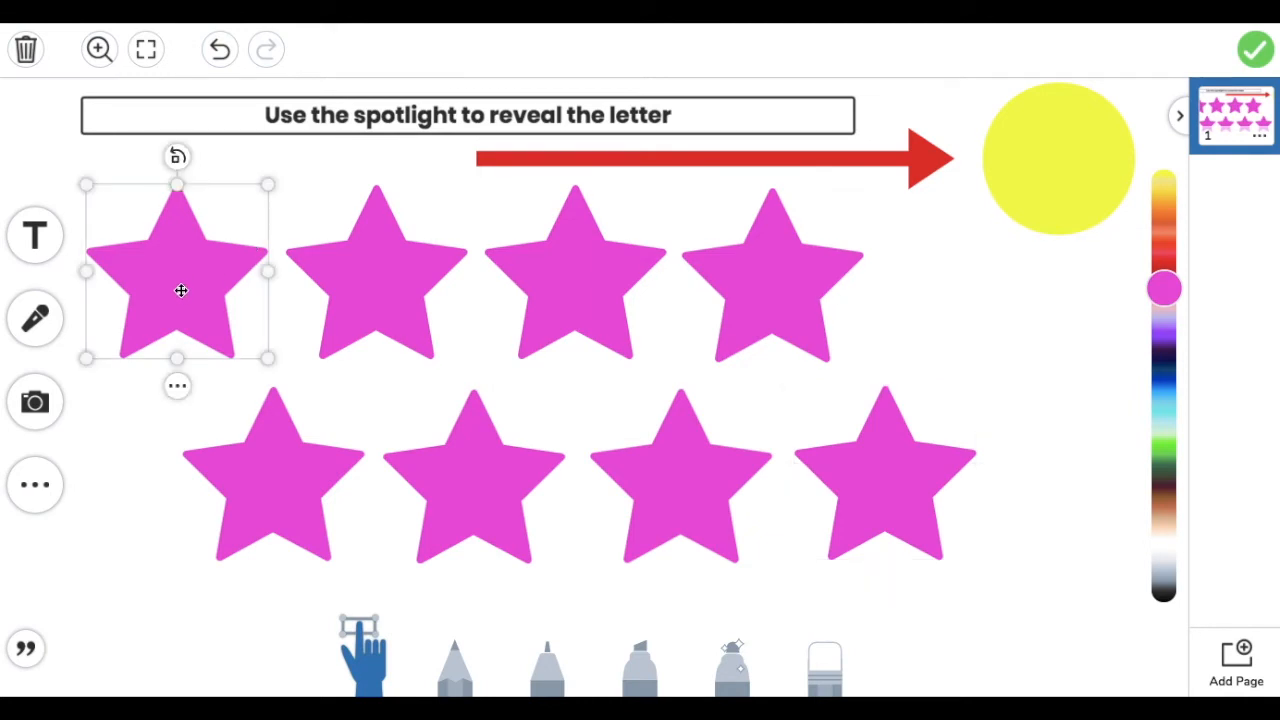
{"action": "left_click", "coordinate": [178, 388]}
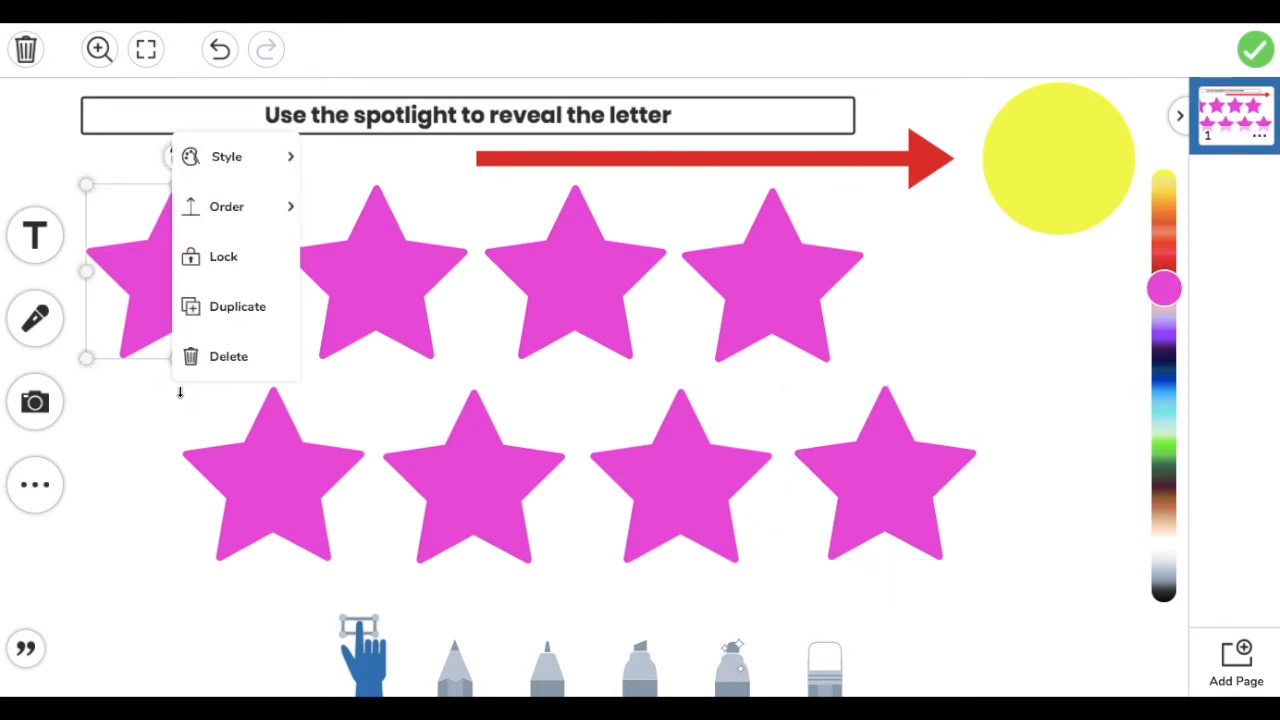
{"action": "left_click", "coordinate": [222, 262]}
{"action": "mouse_move", "coordinate": [1055, 176]}
{"action": "left_mouse_down"}
{"action": "mouse_move", "coordinate": [237, 234]}
{"action": "mouse_move", "coordinate": [160, 274]}
{"action": "mouse_move", "coordinate": [172, 300]}
{"action": "mouse_move", "coordinate": [1080, 200]}
{"action": "mouse_move", "coordinate": [1049, 177]}
{"action": "mouse_move", "coordinate": [906, 254]}
{"action": "mouse_move", "coordinate": [1057, 163]}
{"action": "mouse_move", "coordinate": [808, 279]}
{"action": "mouse_move", "coordinate": [760, 286]}
{"action": "mouse_move", "coordinate": [773, 287]}
{"action": "mouse_move", "coordinate": [1069, 154]}
{"action": "mouse_move", "coordinate": [1060, 167]}
{"action": "left_mouse_up"}
- Send the upper row's second, third and fourth stars to the back and lock each of them
{"action": "left_click", "coordinate": [407, 273]}
{"action": "left_click", "coordinate": [376, 390]}
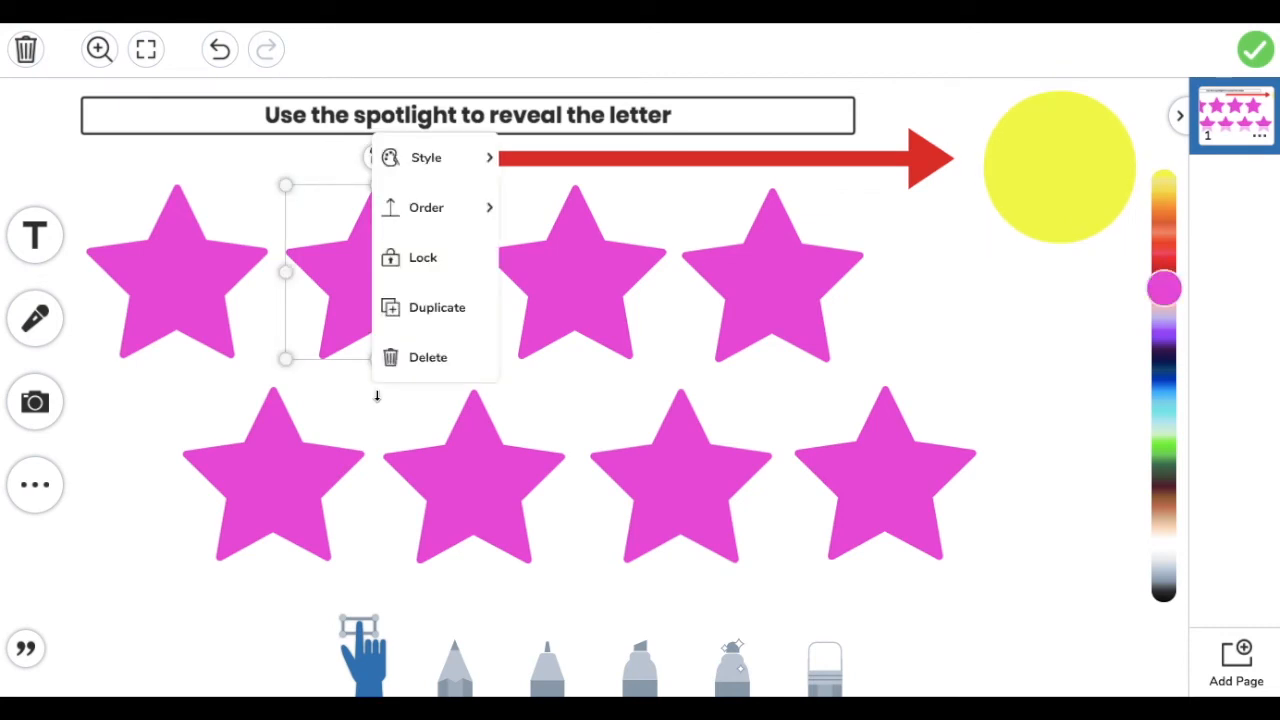
{"action": "left_click", "coordinate": [468, 222]}
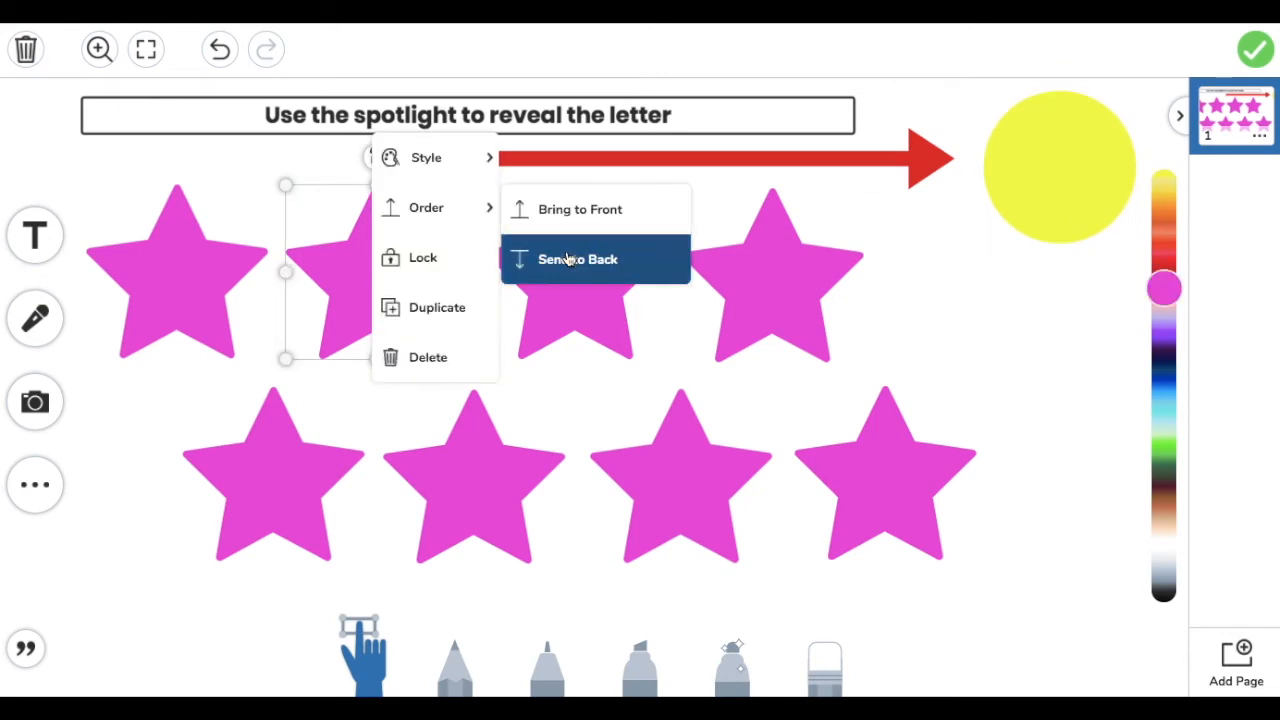
{"action": "left_click", "coordinate": [454, 284]}
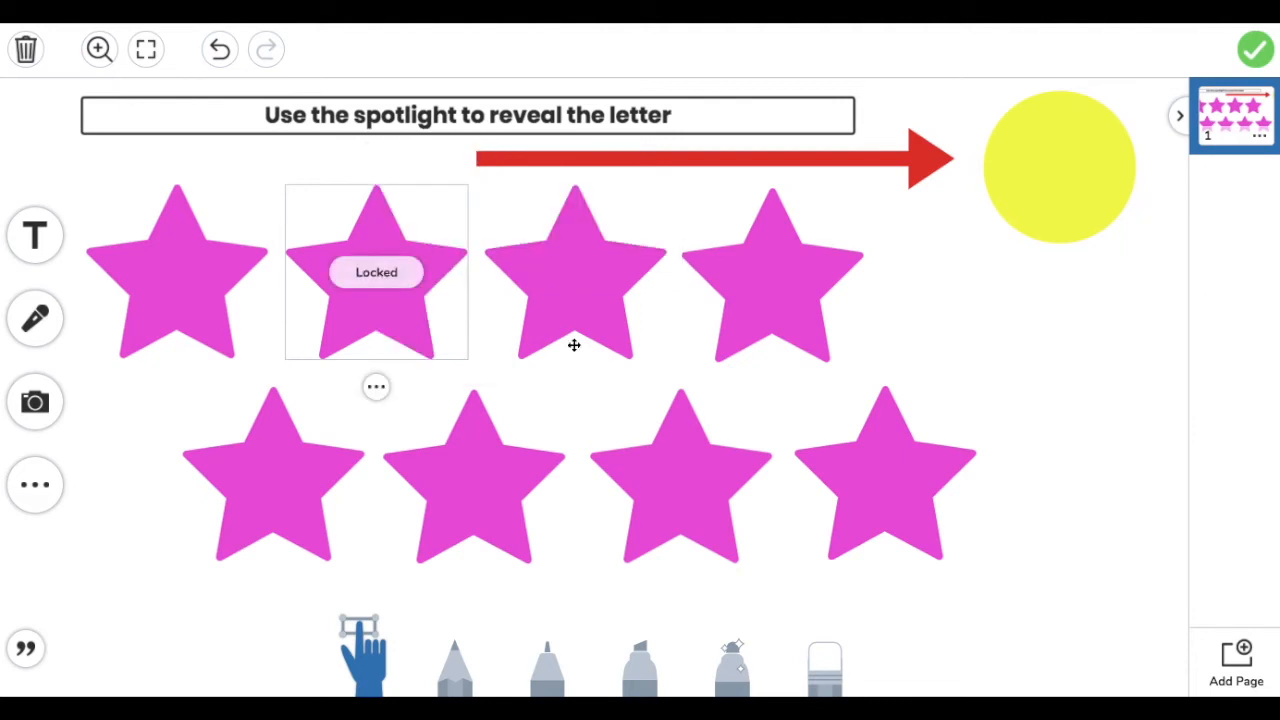
{"action": "left_click", "coordinate": [560, 266]}
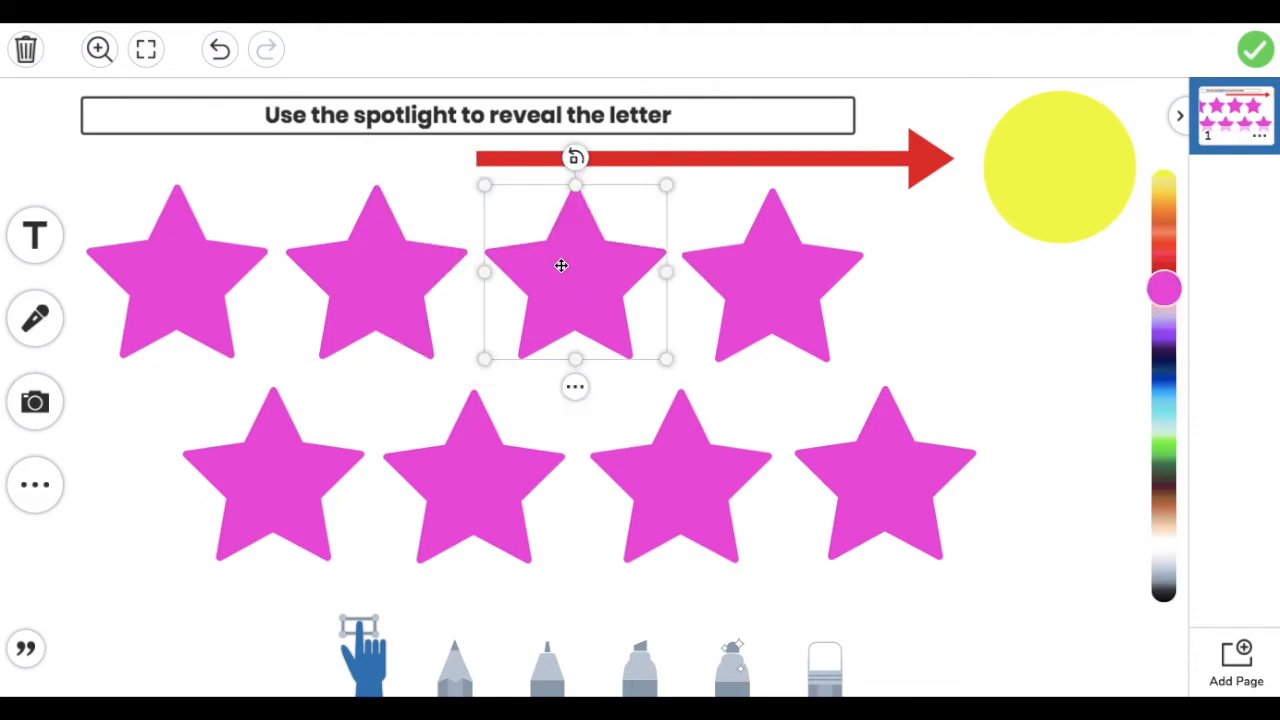
{"action": "left_click", "coordinate": [575, 386]}
{"action": "mouse_move", "coordinate": [623, 223]}
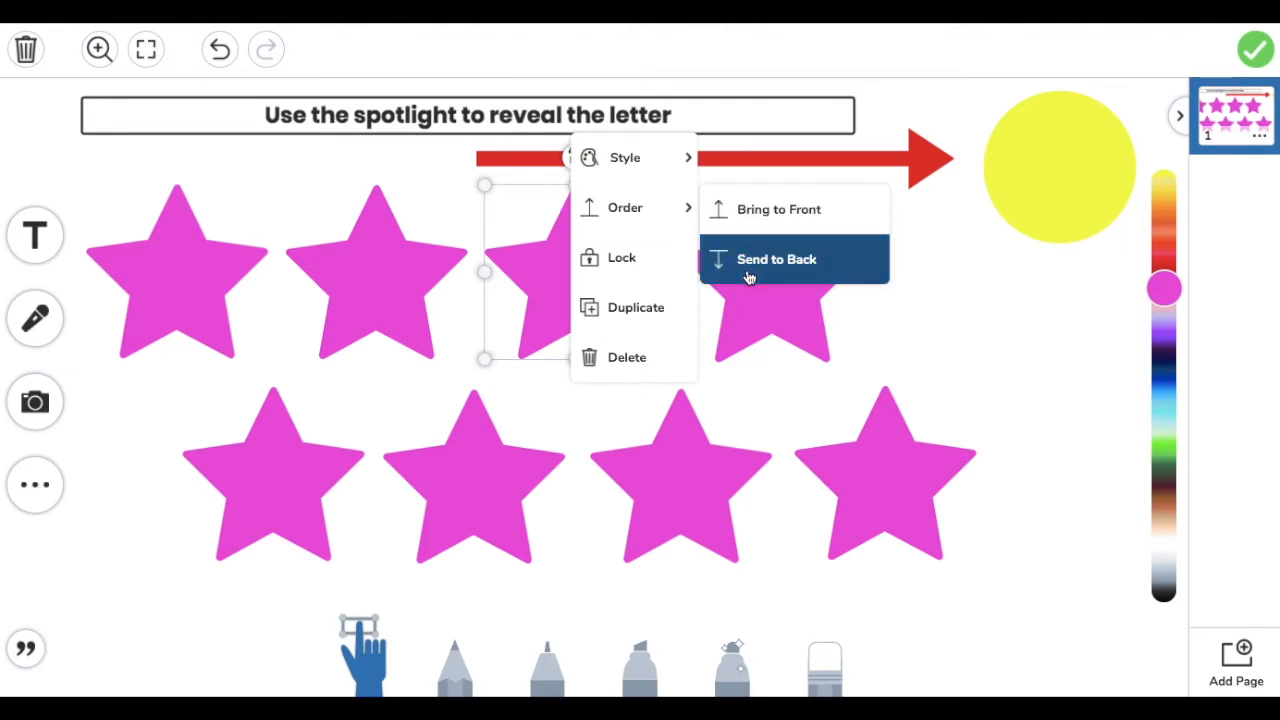
{"action": "left_click", "coordinate": [641, 258]}
{"action": "left_click", "coordinate": [760, 268]}
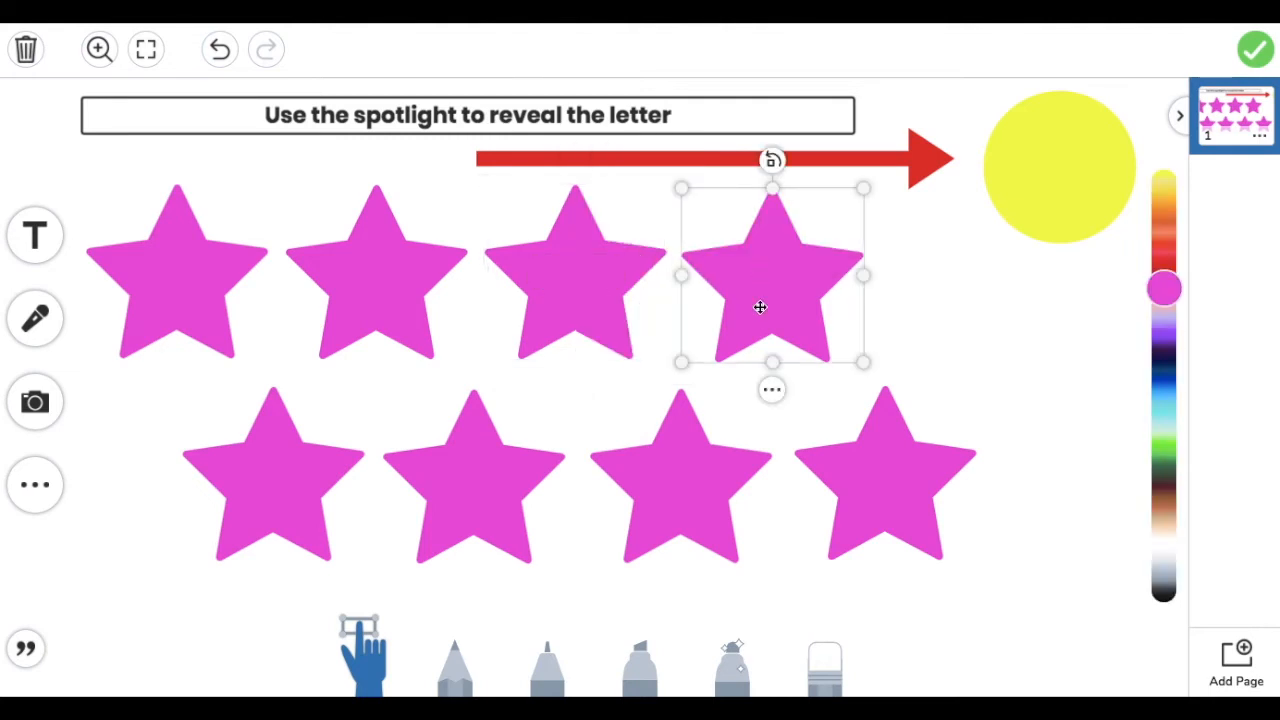
{"action": "left_click", "coordinate": [771, 389]}
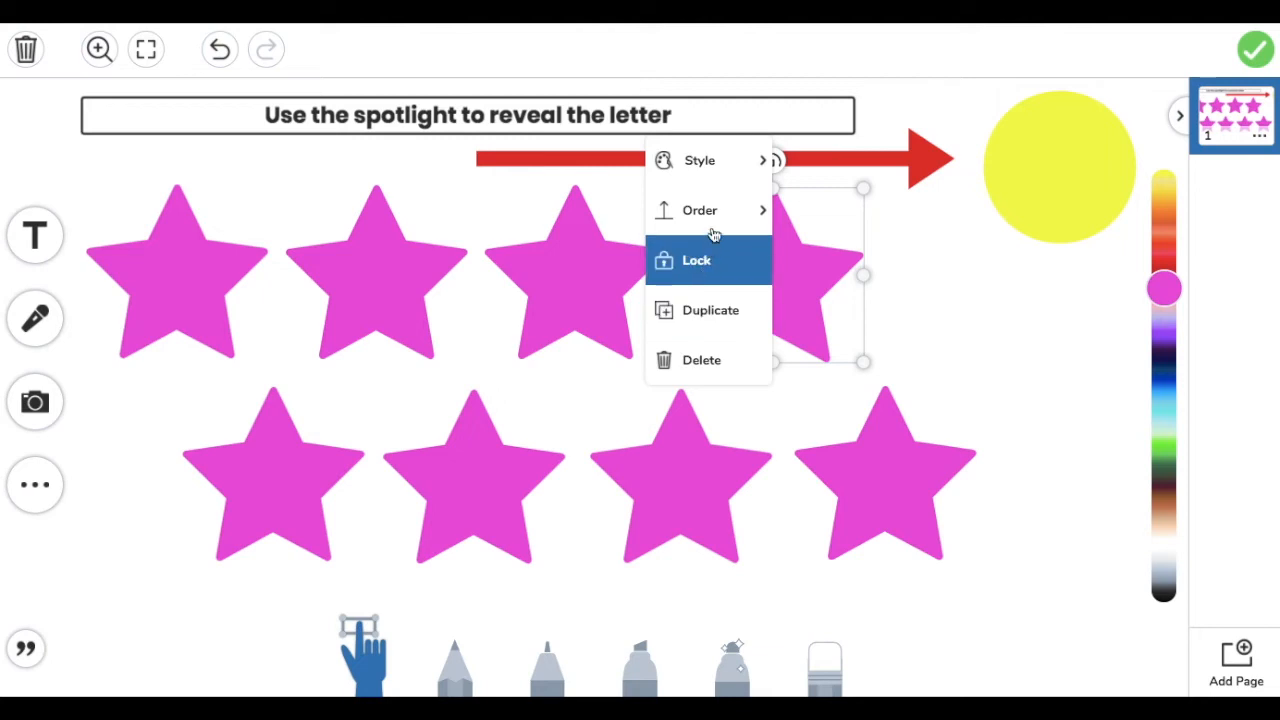
{"action": "left_click", "coordinate": [678, 258]}
- Send the first star of the lower row to the back of the stacking order
{"action": "left_click", "coordinate": [288, 430]}
{"action": "left_click", "coordinate": [271, 588]}
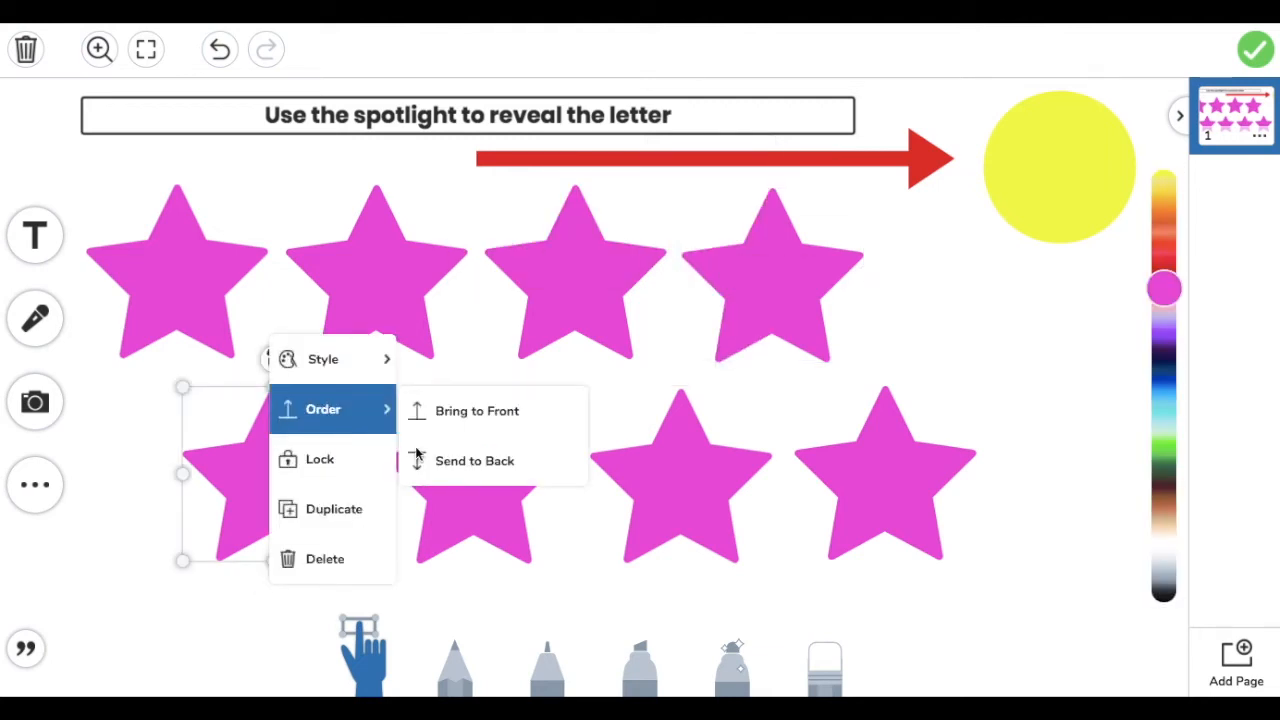
{"action": "left_click", "coordinate": [437, 463]}
{"action": "left_click", "coordinate": [277, 514]}
{"action": "left_click", "coordinate": [273, 589]}
{"action": "mouse_move", "coordinate": [325, 412]}
{"action": "left_click", "coordinate": [447, 468]}
- Send the second and third stars of the lower row to the back of the stacking order
{"action": "left_click", "coordinate": [482, 518]}
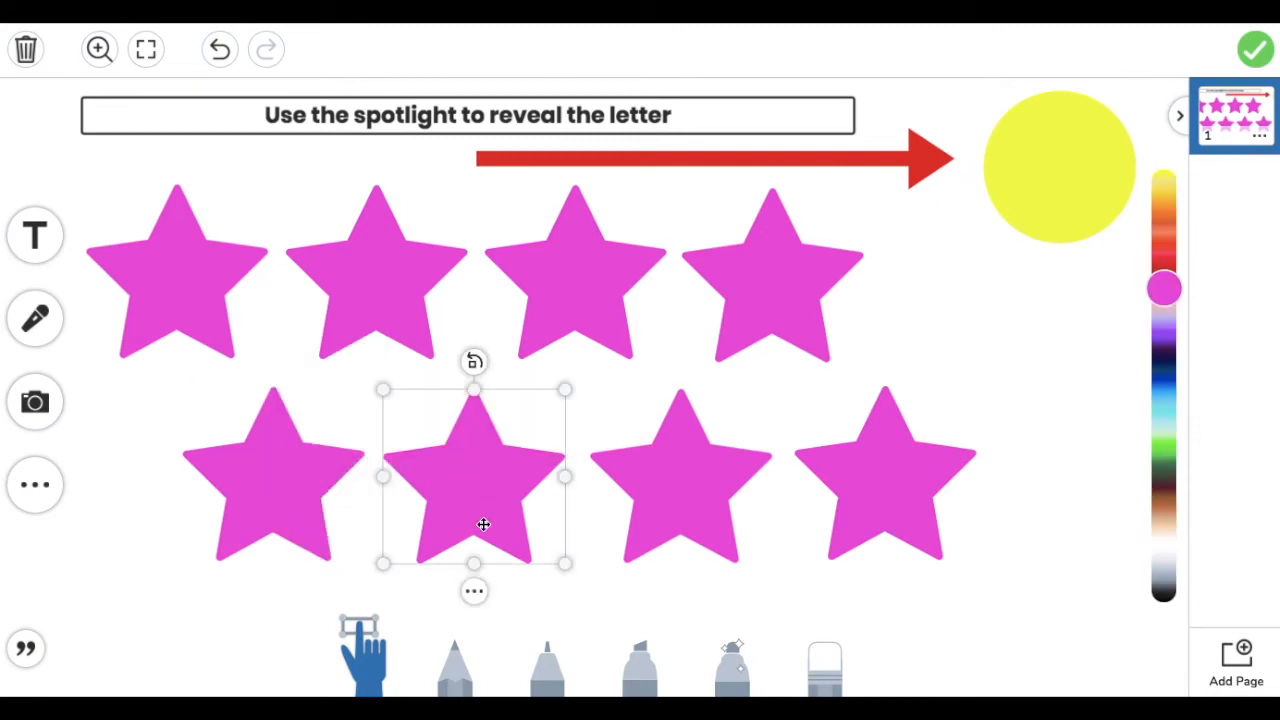
{"action": "left_click", "coordinate": [472, 589]}
{"action": "mouse_move", "coordinate": [551, 415]}
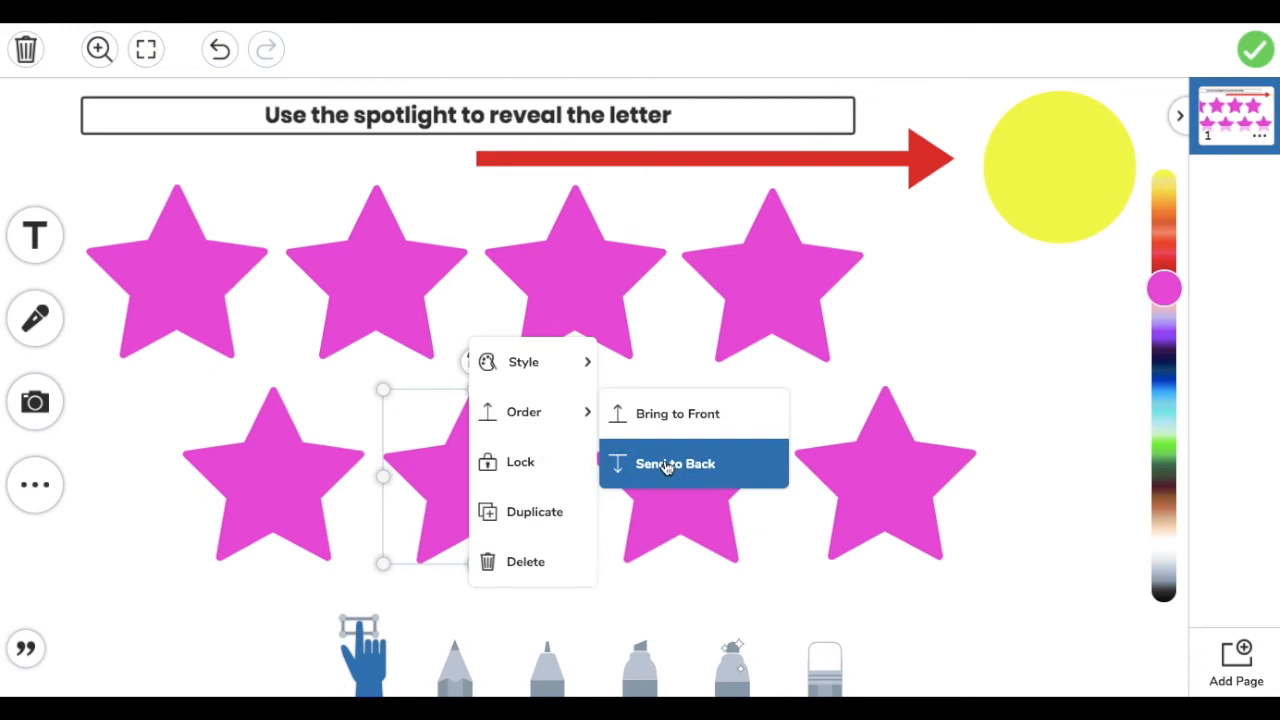
{"action": "left_click", "coordinate": [695, 477]}
{"action": "left_click", "coordinate": [681, 592]}
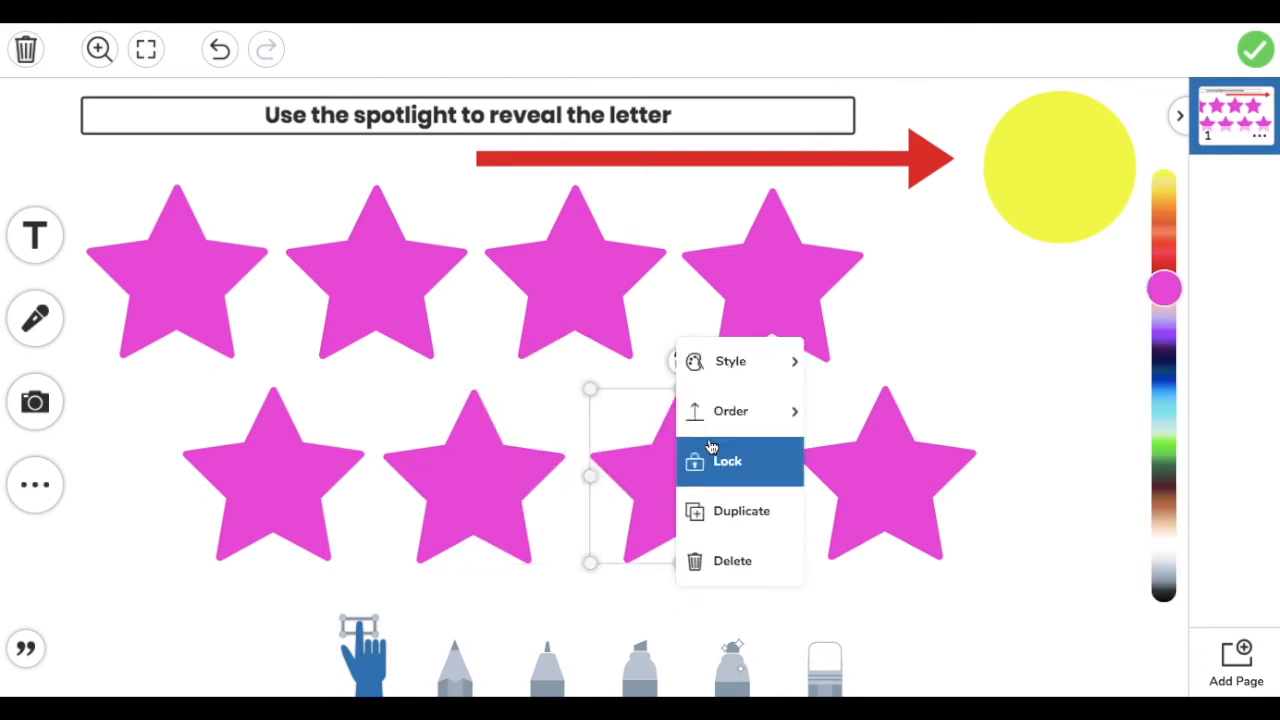
{"action": "mouse_move", "coordinate": [736, 426]}
{"action": "left_click", "coordinate": [852, 477]}
- Lock the last star of the lower row in place and deselect it
{"action": "left_click", "coordinate": [860, 472]}
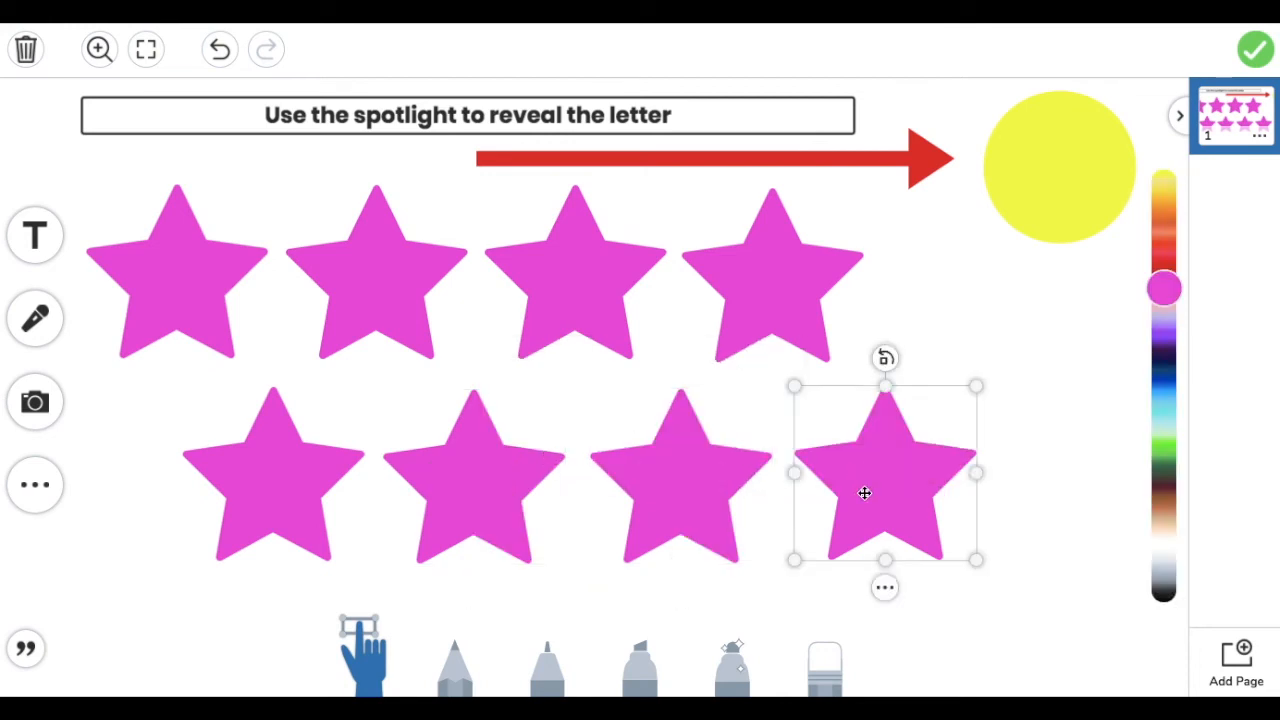
{"action": "left_click", "coordinate": [884, 590]}
{"action": "mouse_move", "coordinate": [846, 410]}
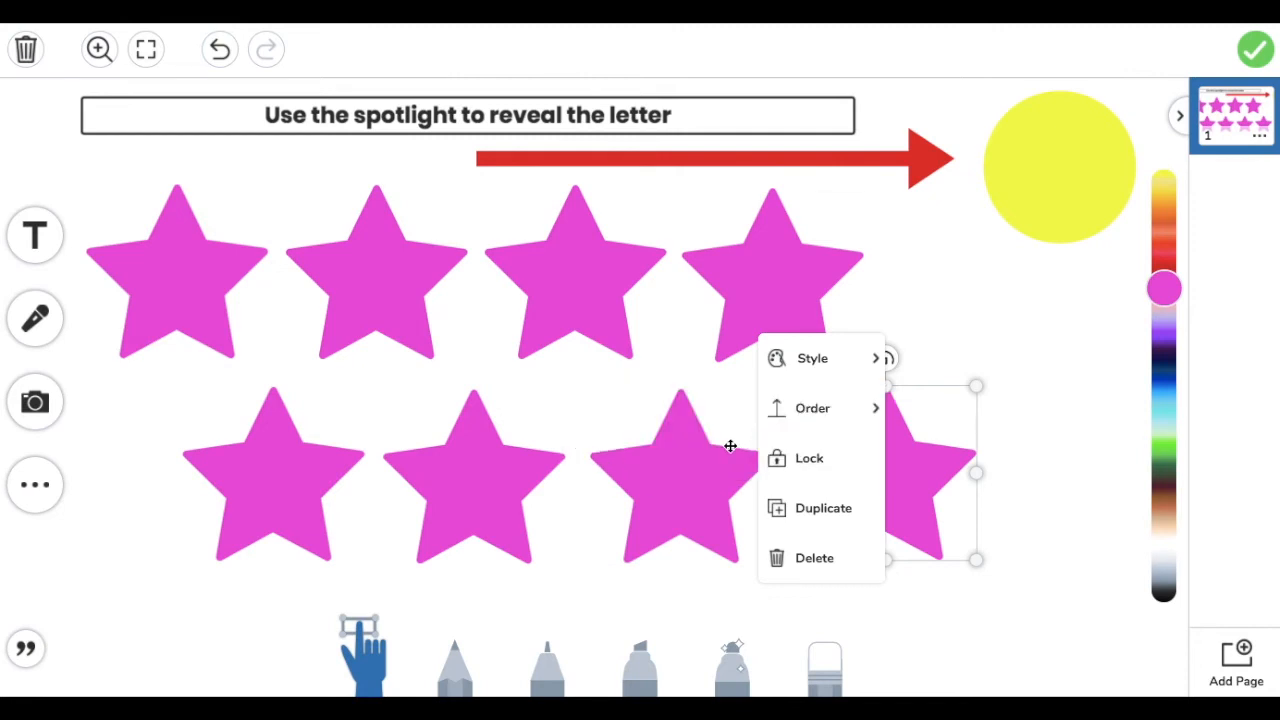
{"action": "left_click", "coordinate": [809, 458]}
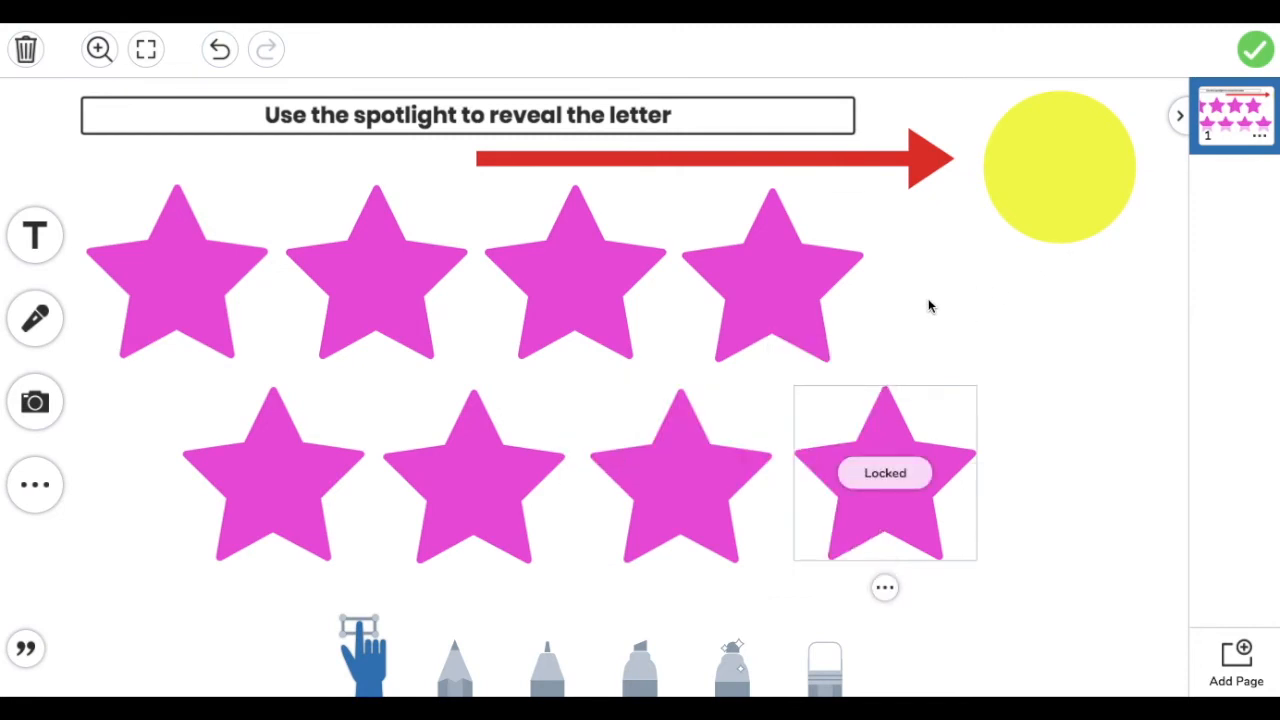
{"action": "left_click", "coordinate": [927, 300]}
- Insert a text label without a background or border and set its font to Feather
{"action": "left_click", "coordinate": [36, 232]}
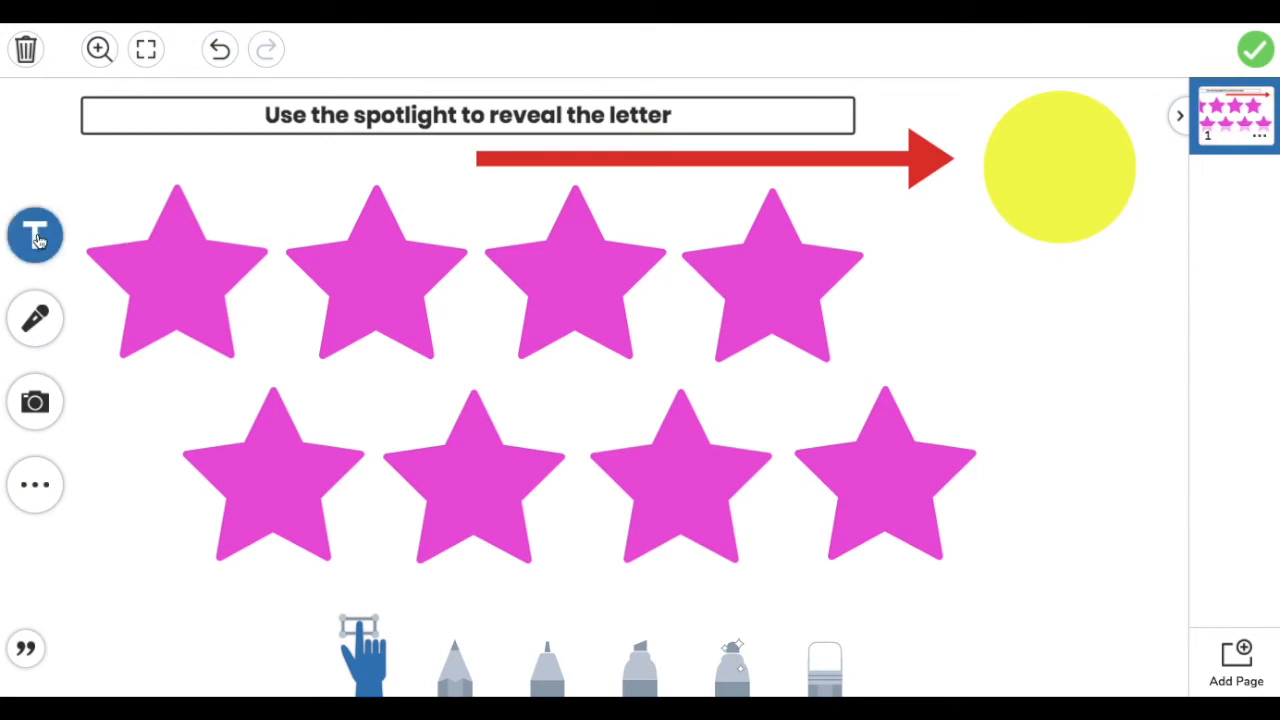
{"action": "left_click", "coordinate": [36, 236]}
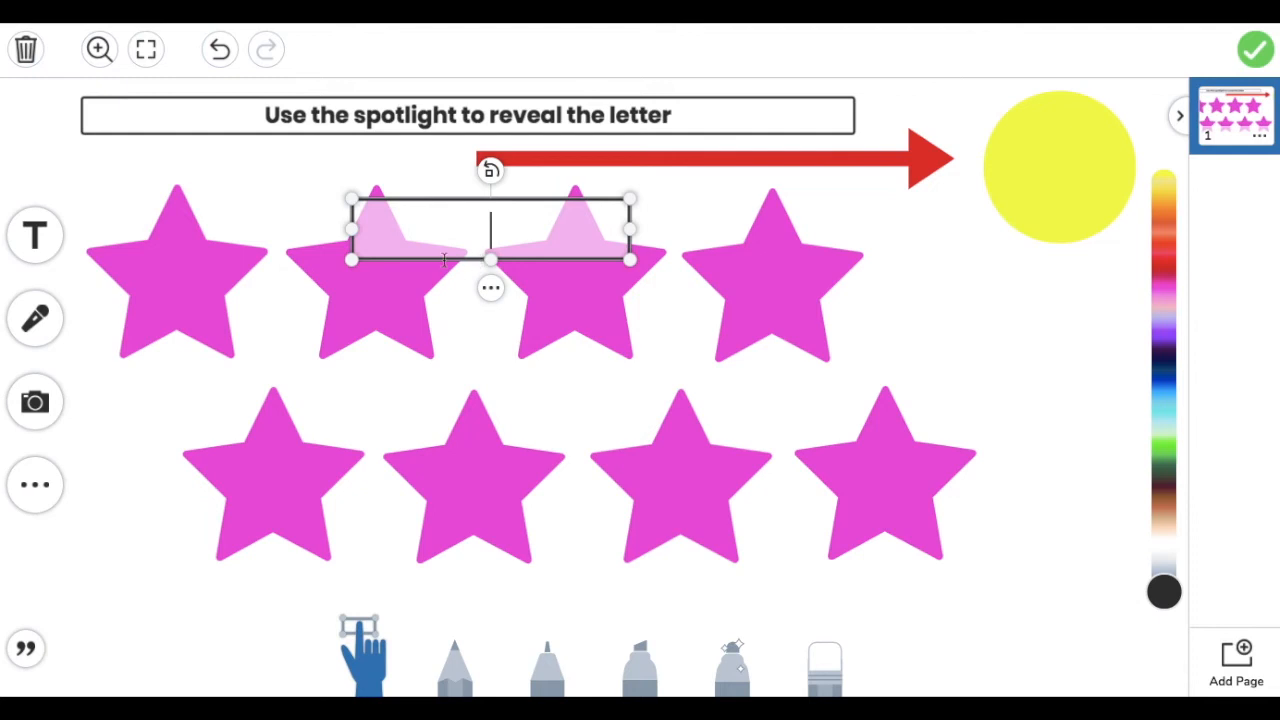
{"action": "left_click", "coordinate": [491, 290]}
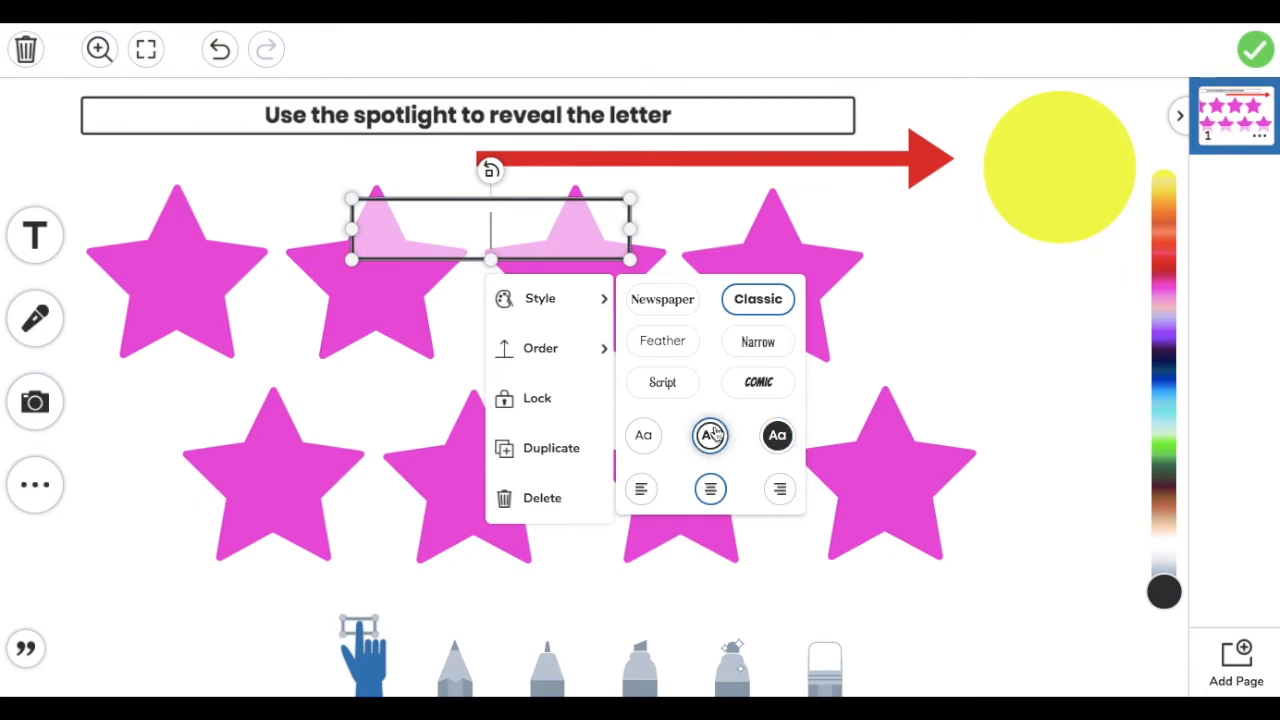
{"action": "left_click", "coordinate": [646, 438]}
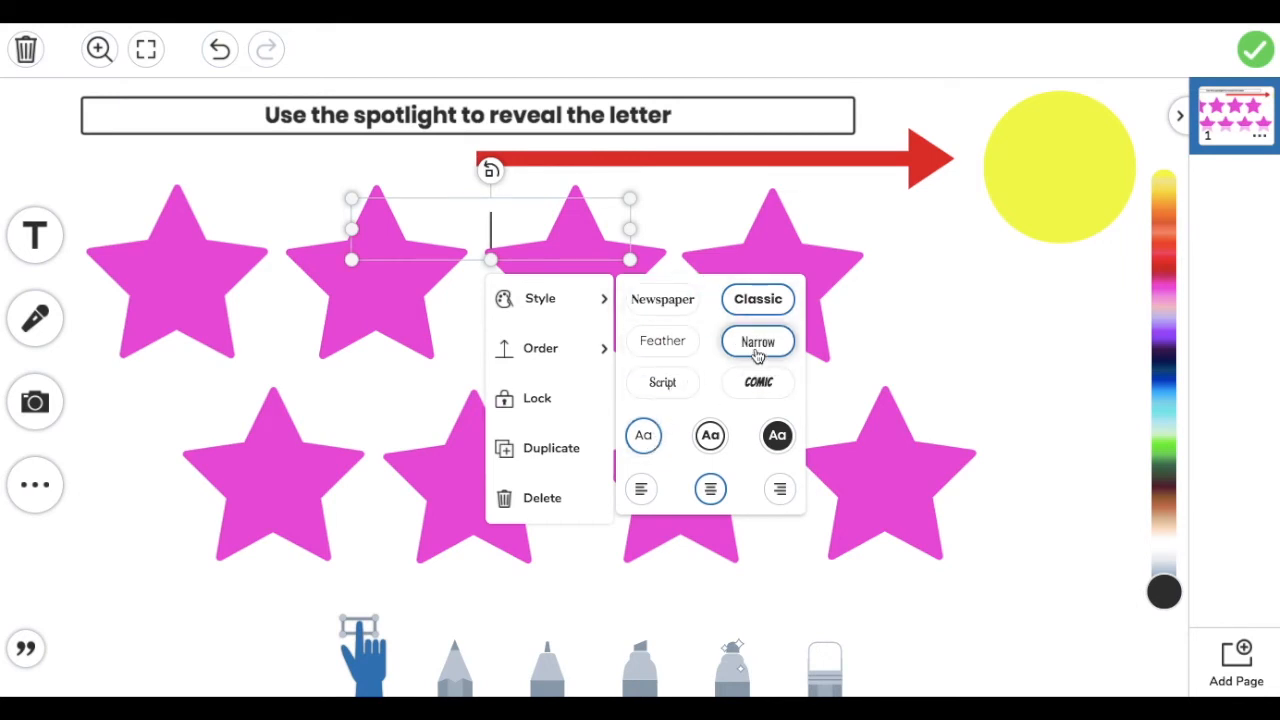
{"action": "left_click", "coordinate": [684, 350]}
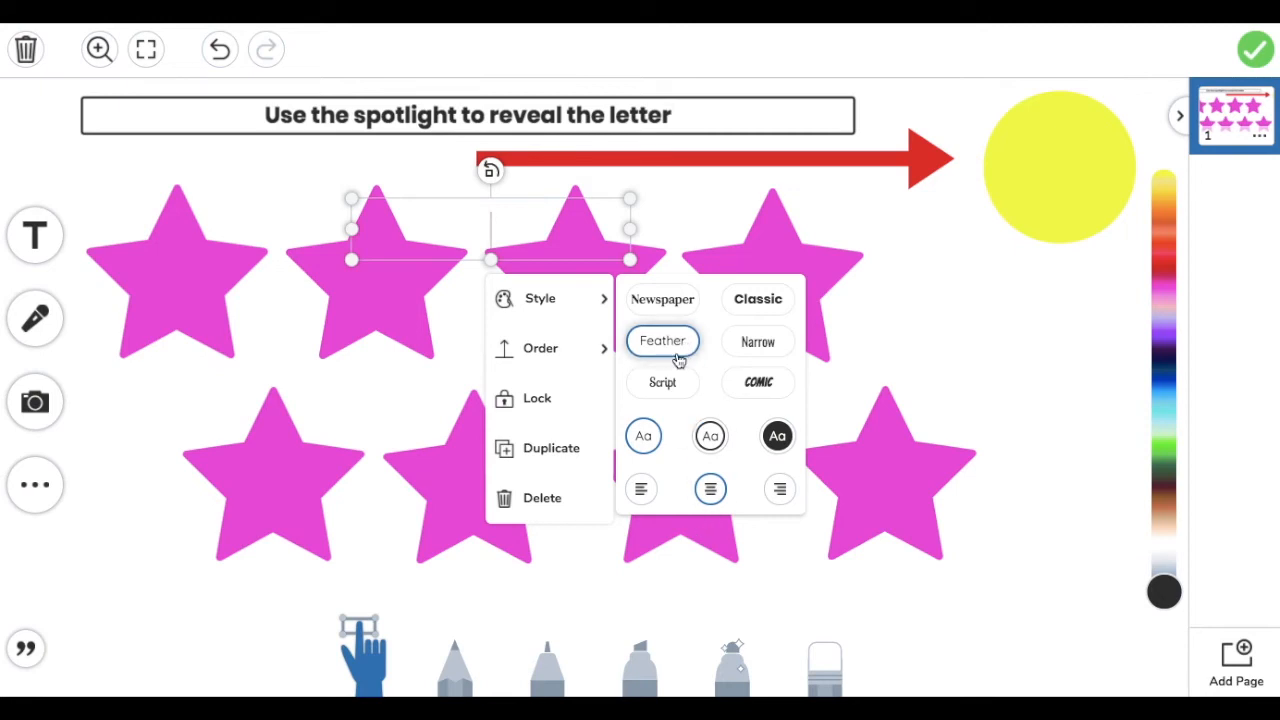
{"action": "left_click", "coordinate": [675, 228]}
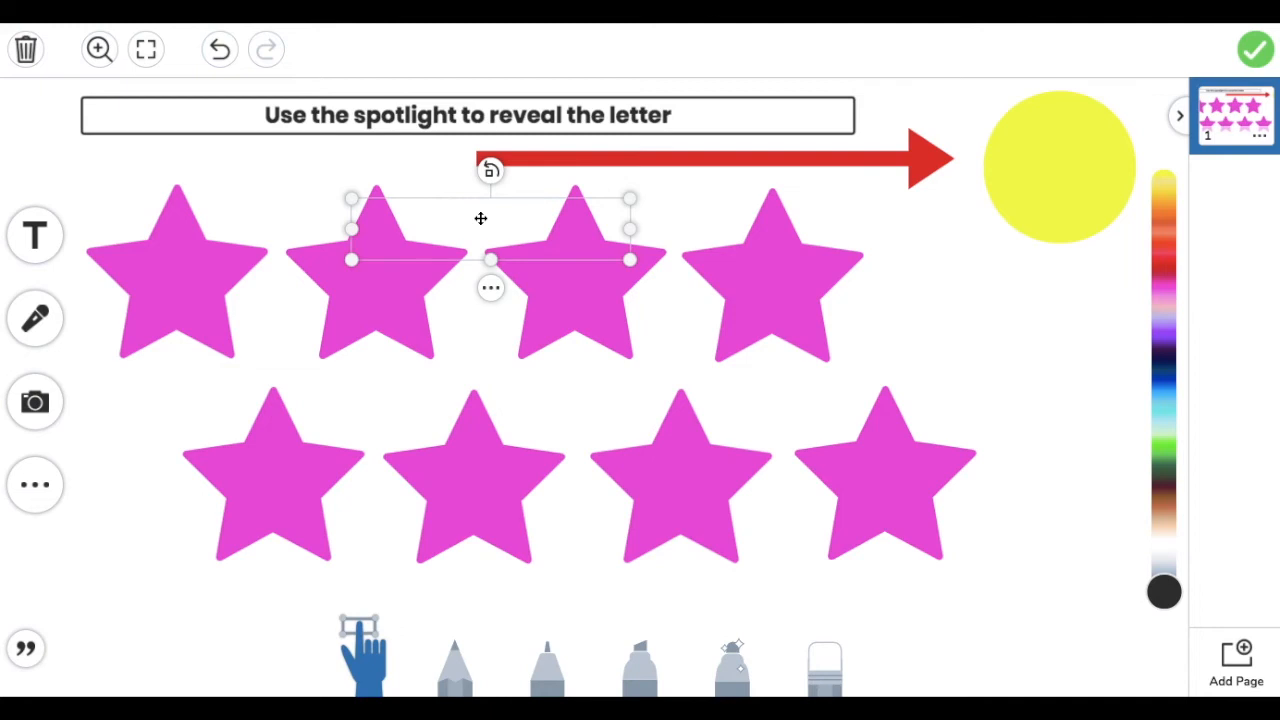
- Enter the letter "a" in the new text label and select the label for resizing
{"action": "left_click", "coordinate": [480, 218]}
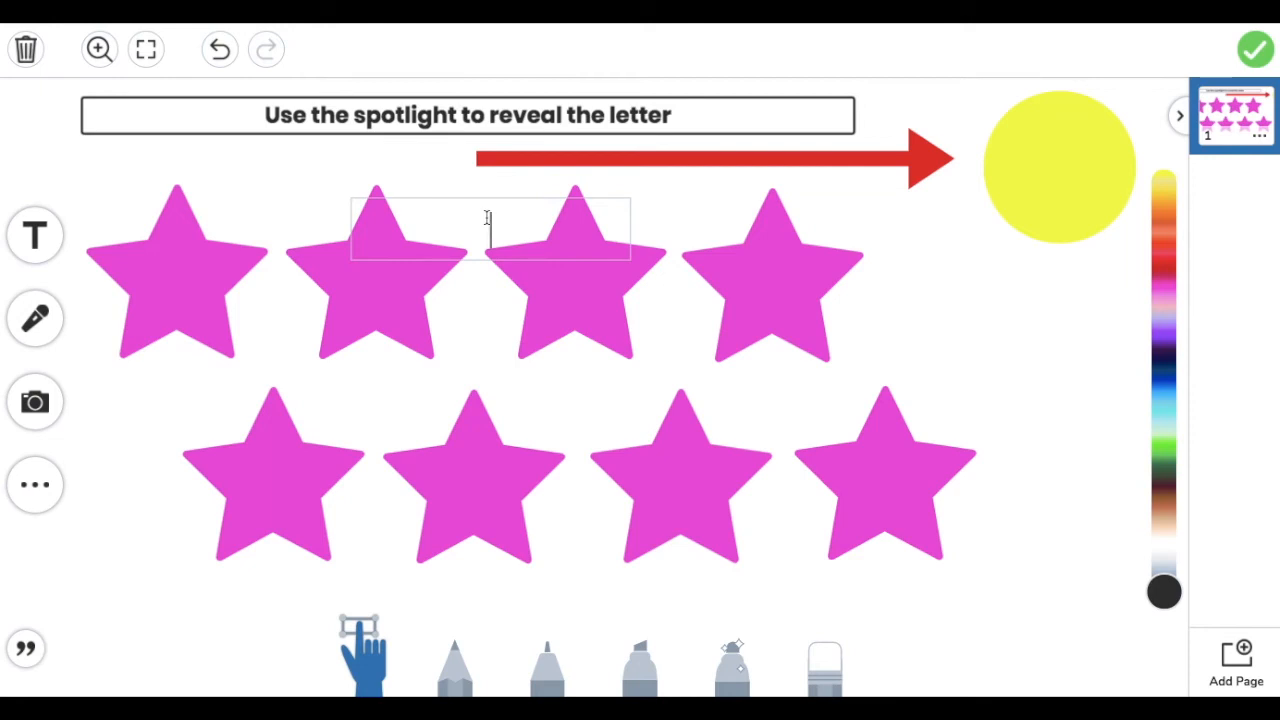
{"action": "type", "text": "a"}
{"action": "left_click", "coordinate": [445, 333]}
{"action": "left_click", "coordinate": [489, 212]}
{"action": "left_click", "coordinate": [369, 200]}
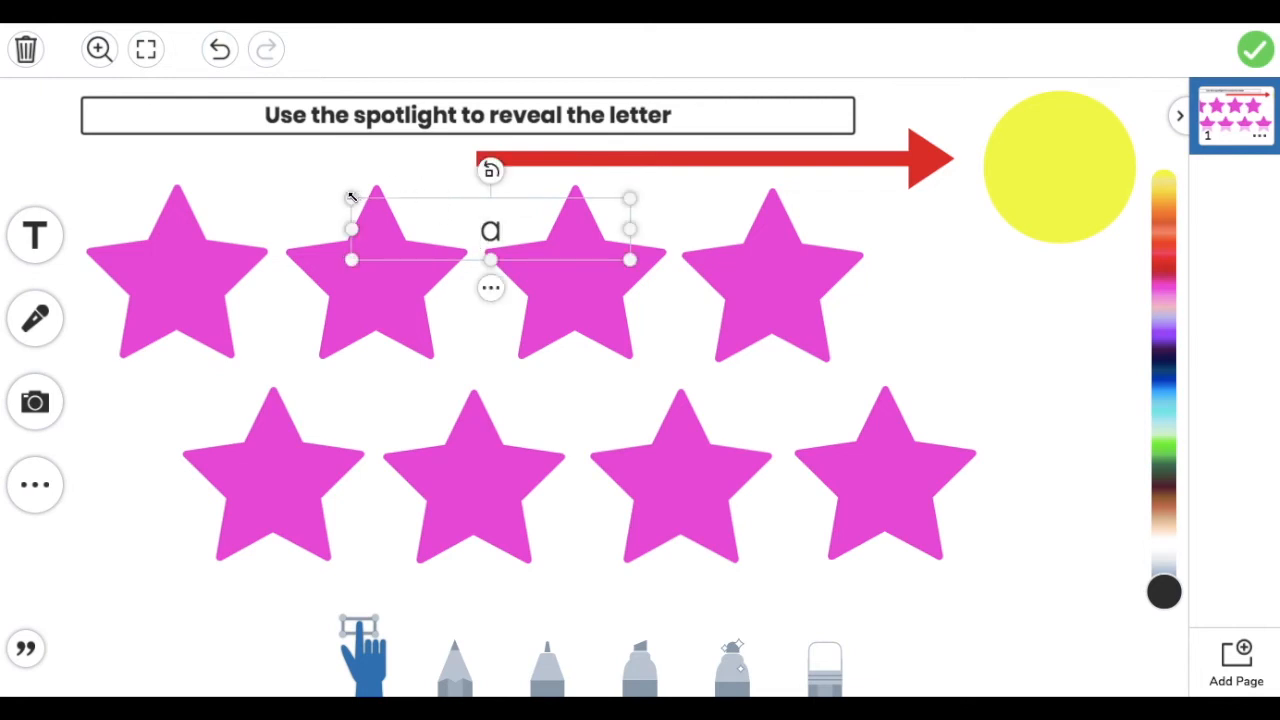
- Enlarge the "a" label and centre it on the first star of the upper row
{"action": "left_click_drag", "start_coordinate": [351, 260], "coordinate": [174, 452]}
{"action": "left_click_drag", "start_coordinate": [630, 262], "coordinate": [282, 270]}
{"action": "mouse_move", "coordinate": [186, 263]}
{"action": "left_mouse_down"}
{"action": "mouse_move", "coordinate": [196, 275]}
{"action": "mouse_move", "coordinate": [186, 267]}
{"action": "left_mouse_up"}
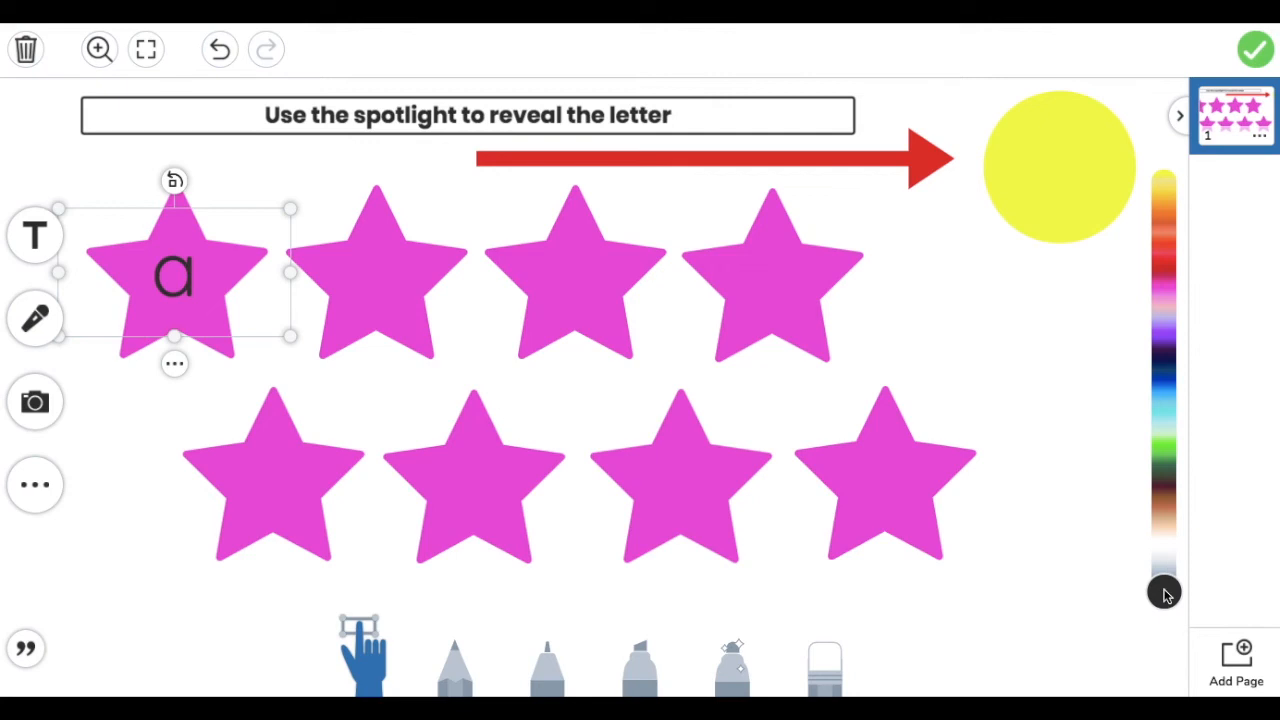
- Colour the letter "a" the same pink as its star and reposition the yellow circle beside the arrow's tip
{"action": "left_click_drag", "start_coordinate": [1164, 592], "coordinate": [1174, 290]}
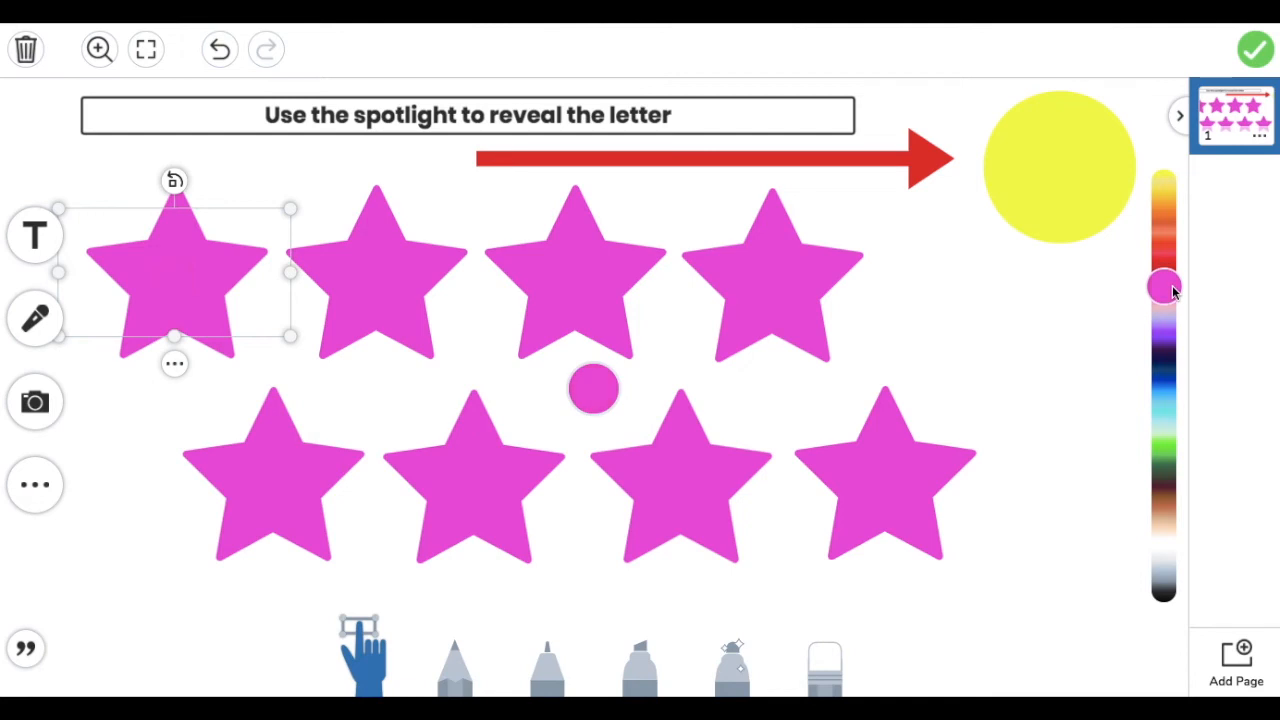
{"action": "mouse_move", "coordinate": [1068, 171]}
{"action": "left_mouse_down"}
{"action": "mouse_move", "coordinate": [517, 189]}
{"action": "mouse_move", "coordinate": [245, 174]}
{"action": "mouse_move", "coordinate": [191, 223]}
{"action": "mouse_move", "coordinate": [183, 271]}
{"action": "mouse_move", "coordinate": [349, 237]}
{"action": "mouse_move", "coordinate": [1029, 191]}
{"action": "mouse_move", "coordinate": [1055, 168]}
{"action": "left_mouse_up"}
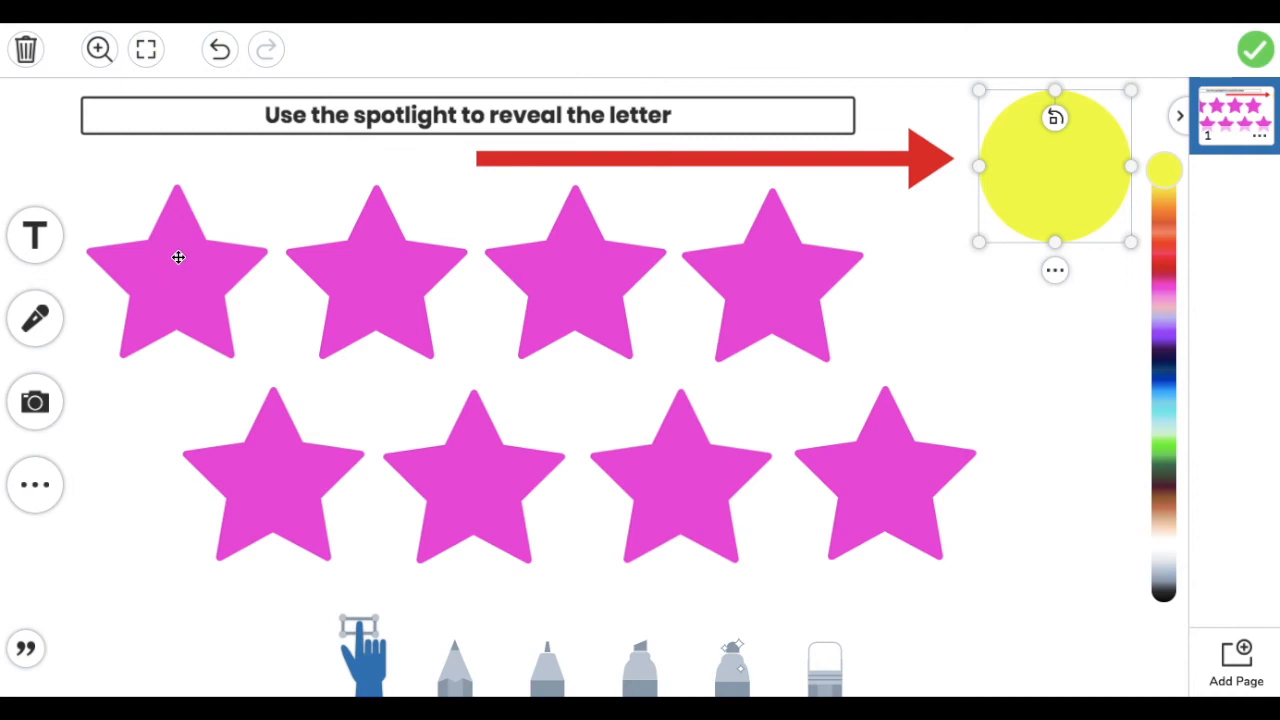
{"action": "left_click", "coordinate": [175, 254]}
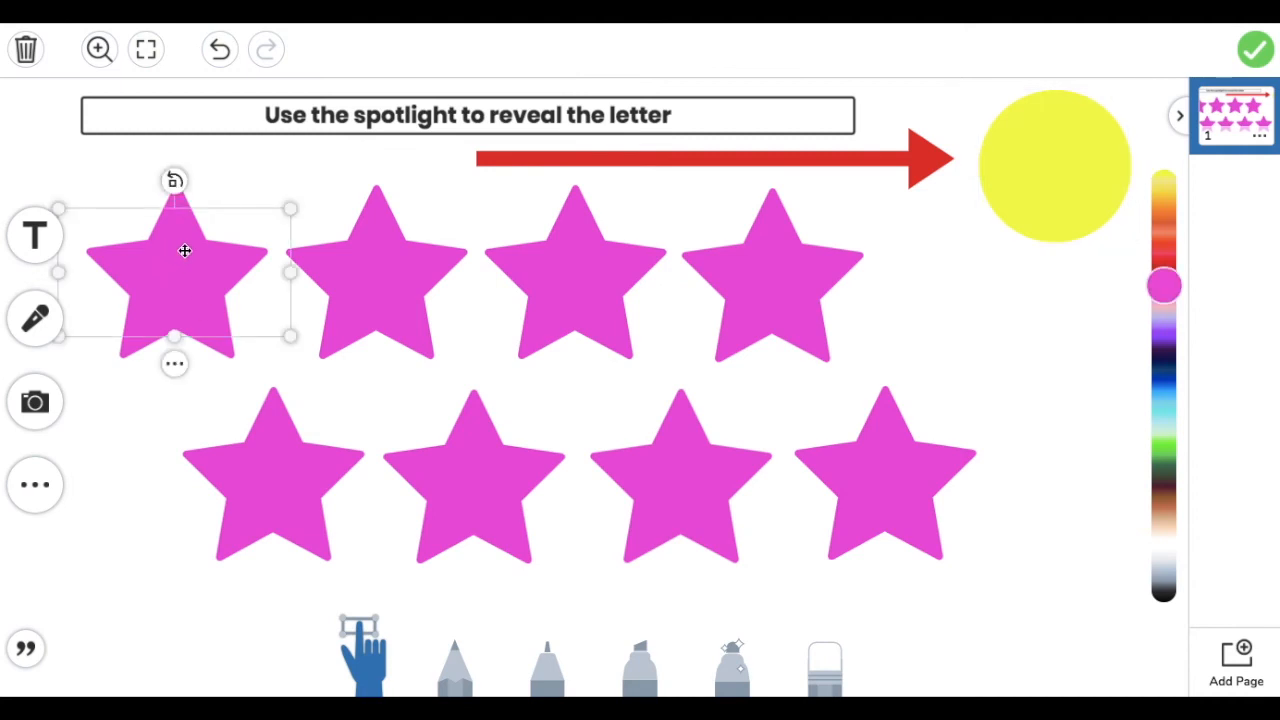
- Paste a copy of the "a" label, duplicate it and place the duplicate beside the fourth star of the upper row
{"action": "key", "text": "ctrl+v"}
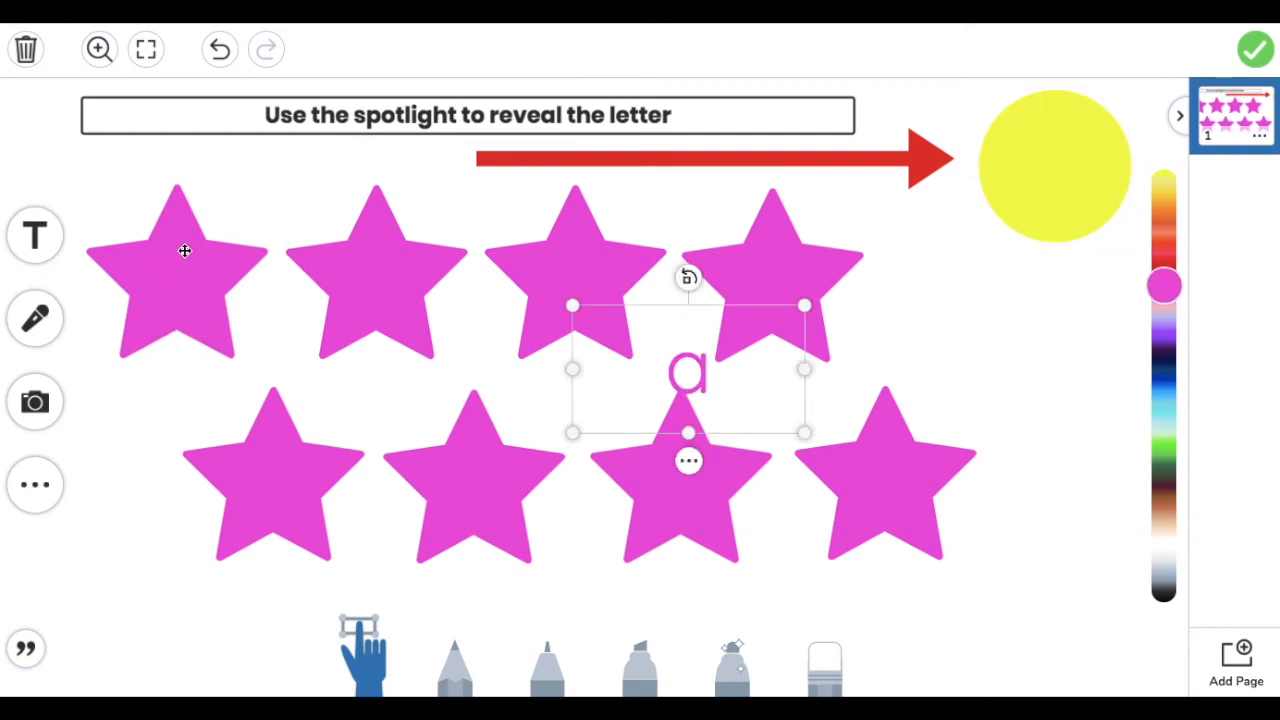
{"action": "left_click", "coordinate": [690, 463]}
{"action": "left_click", "coordinate": [745, 381]}
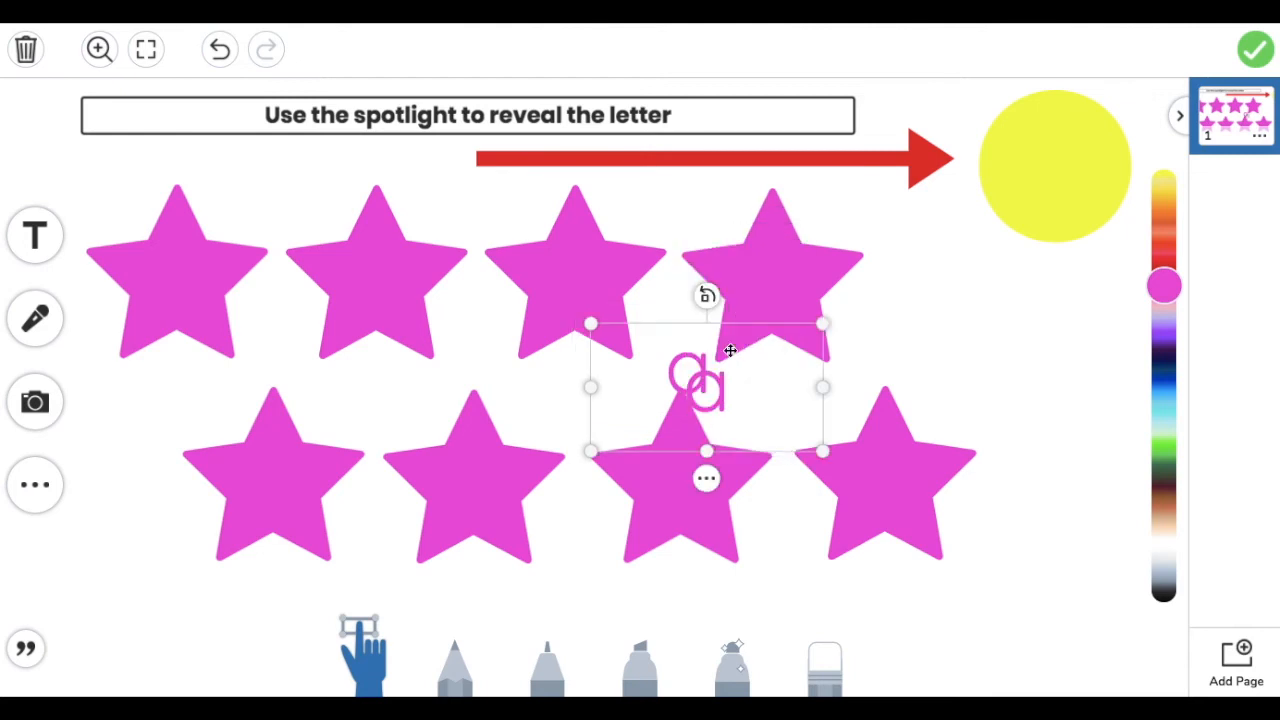
{"action": "left_click_drag", "start_coordinate": [746, 331], "coordinate": [931, 246]}
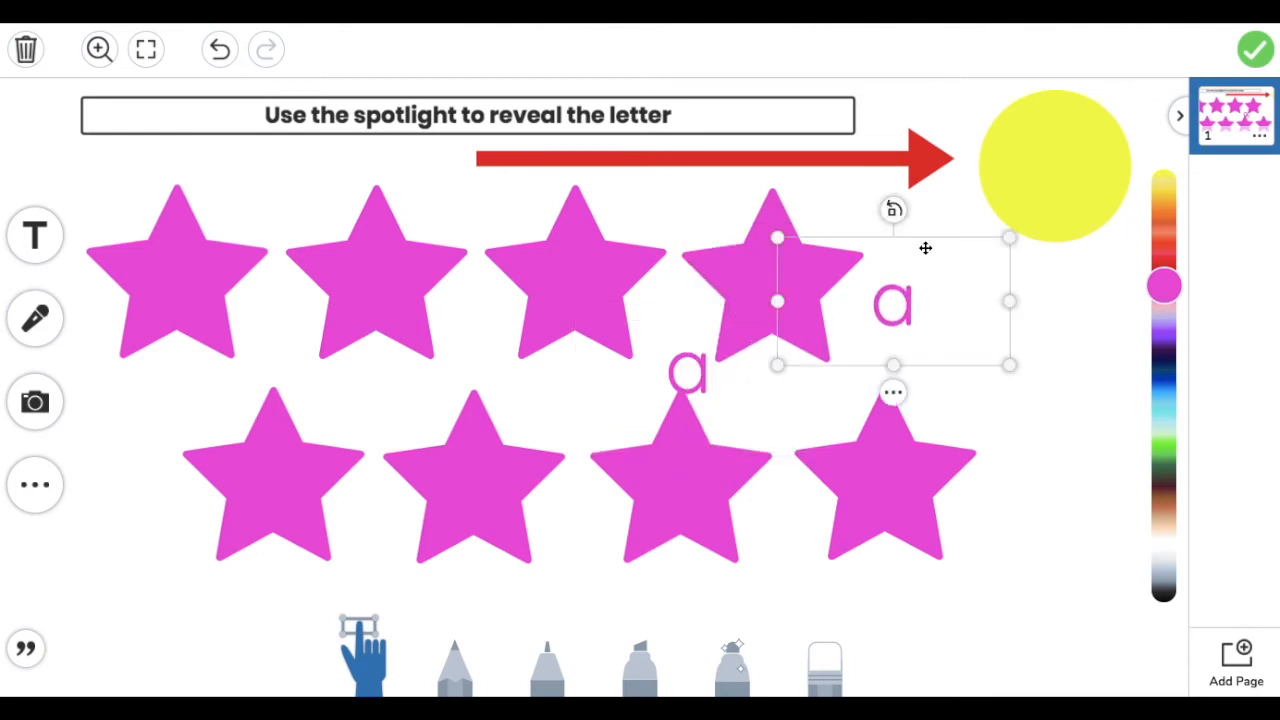
{"action": "left_click", "coordinate": [149, 289]}
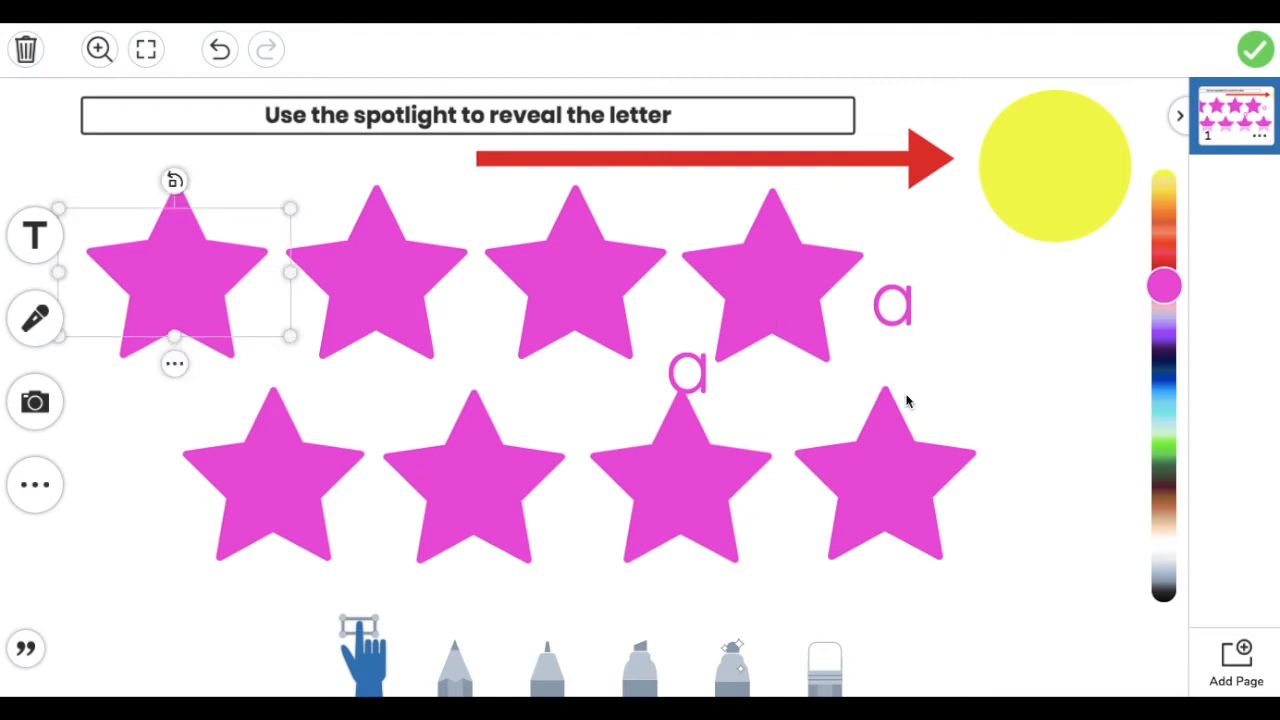
- Change the "a" copy above the lower row to "c" and place it on the fourth star of the lower row
{"action": "left_click", "coordinate": [705, 398]}
{"action": "left_click", "coordinate": [705, 398]}
{"action": "double_click", "coordinate": [705, 398]}
{"action": "type", "text": "c"}
{"action": "left_click", "coordinate": [669, 306]}
{"action": "left_click_drag", "start_coordinate": [669, 306], "coordinate": [887, 398]}
- Change the remaining loose "a" copy to "v" and place it on the third star of the lower row
{"action": "left_click", "coordinate": [888, 335]}
{"action": "double_click", "coordinate": [888, 335]}
{"action": "type", "text": "v"}
{"action": "left_click", "coordinate": [845, 192]}
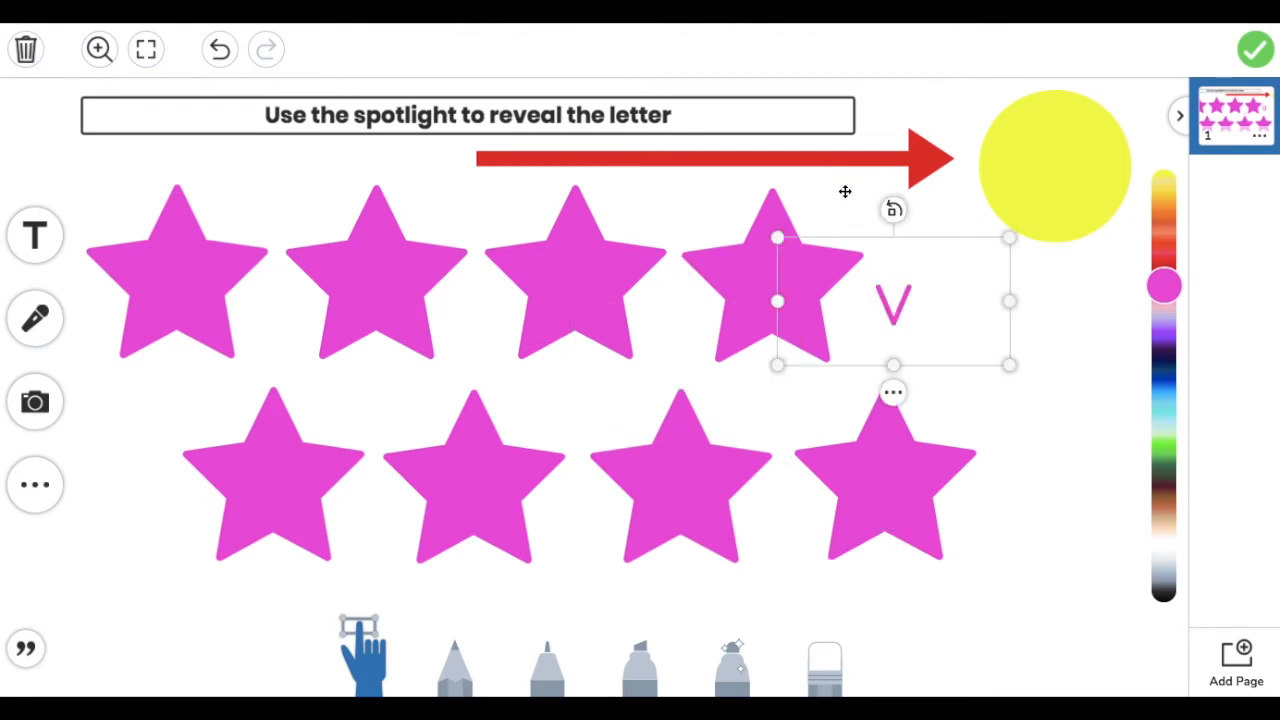
{"action": "left_click_drag", "start_coordinate": [862, 246], "coordinate": [647, 446]}
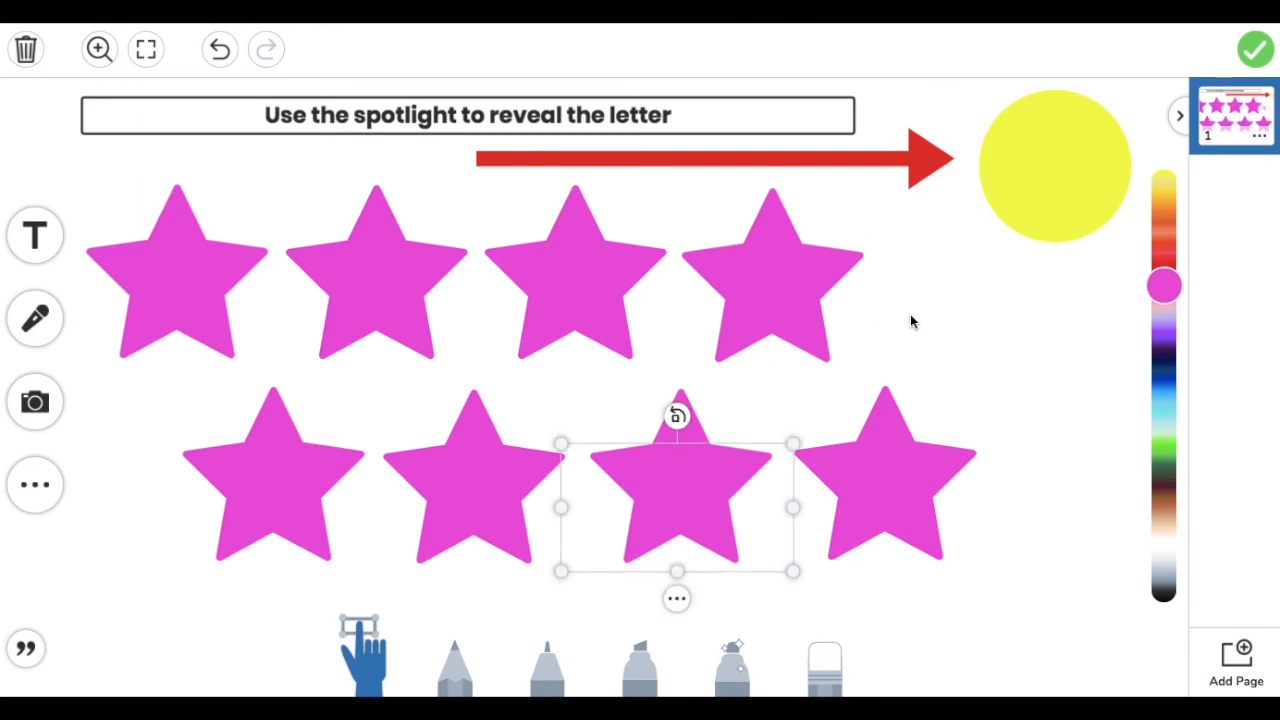
- Paste another copy of the "a" label onto the second star of the lower row and change its letter to "b"
{"action": "key", "text": "super+v"}
{"action": "left_click_drag", "start_coordinate": [681, 314], "coordinate": [523, 417]}
{"action": "left_click", "coordinate": [457, 479]}
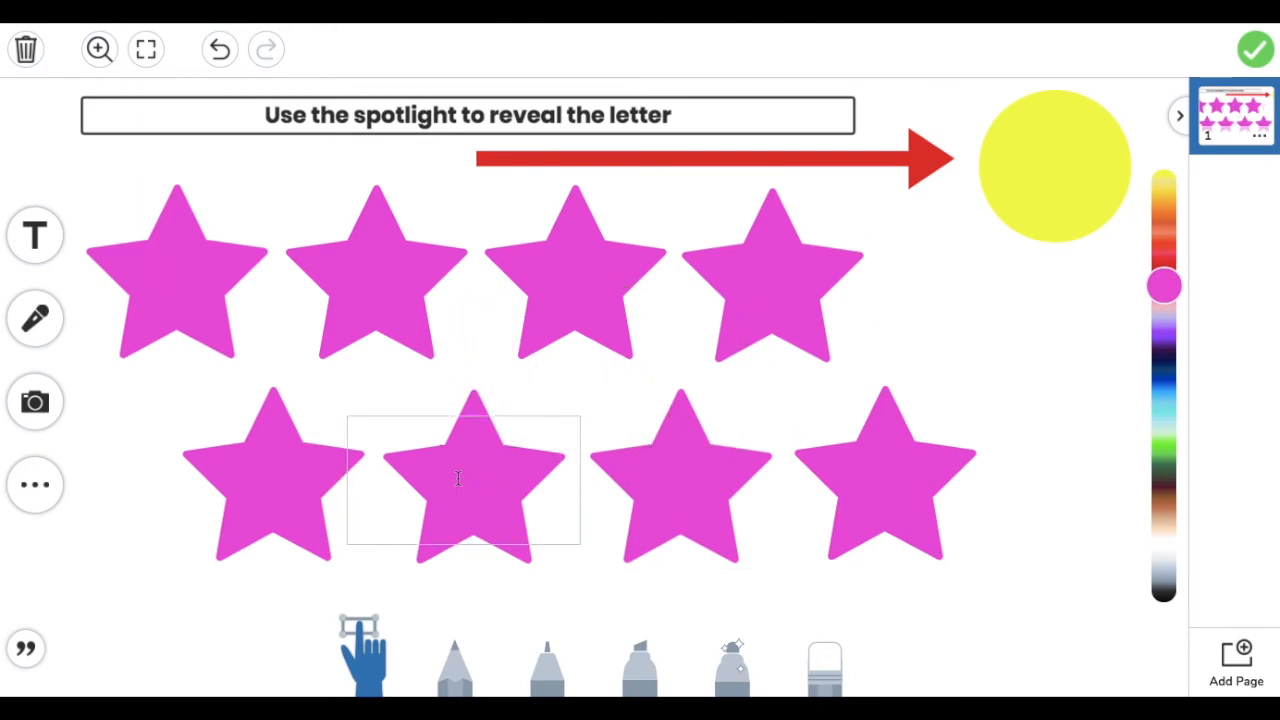
{"action": "double_click", "coordinate": [458, 479]}
{"action": "type", "text": "b"}
{"action": "left_click", "coordinate": [394, 400]}
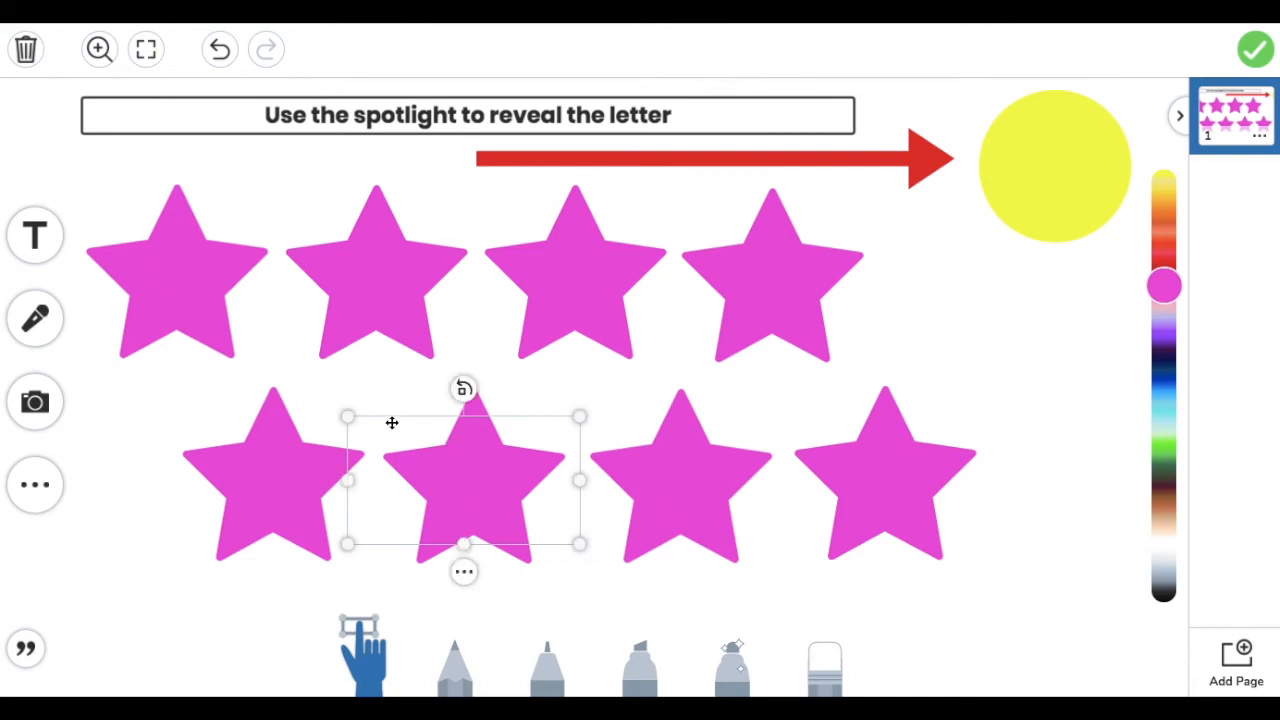
- Paste another letter label, replace its "a" and place the label on the first star of the lower row
{"action": "key", "text": "ctrl+v"}
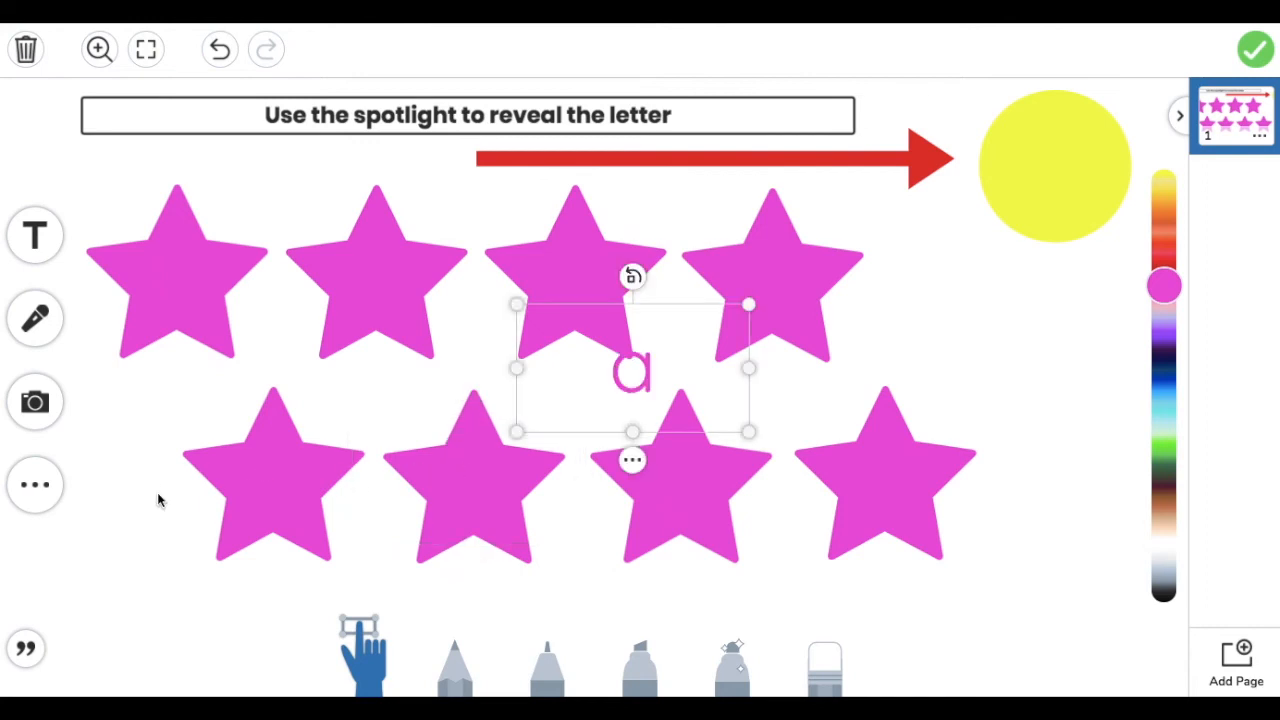
{"action": "left_click", "coordinate": [613, 386]}
{"action": "double_click", "coordinate": [630, 372]}
{"action": "key", "text": "super+c"}
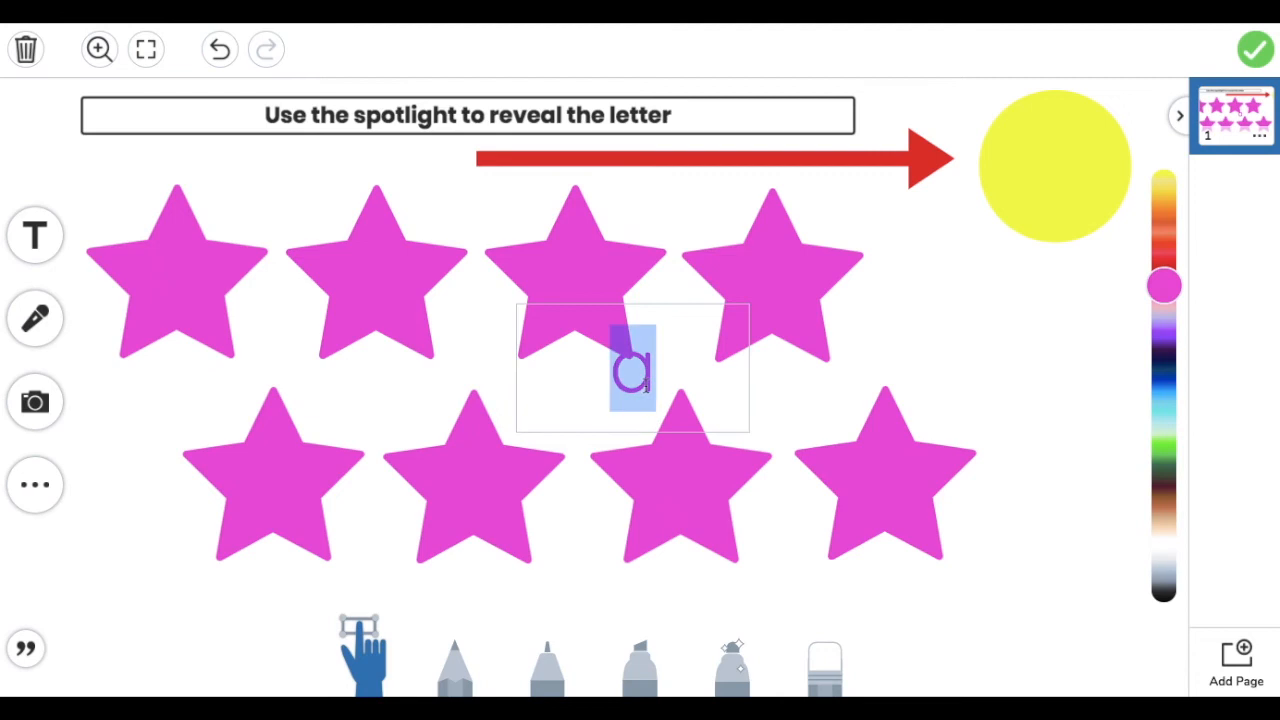
{"action": "key", "text": "BackSpace"}
{"action": "left_click_drag", "start_coordinate": [665, 304], "coordinate": [302, 427]}
- Paste another letter label, change it to "y" and place it on the second star of the upper row
{"action": "left_click", "coordinate": [952, 255]}
{"action": "key", "text": "super+v"}
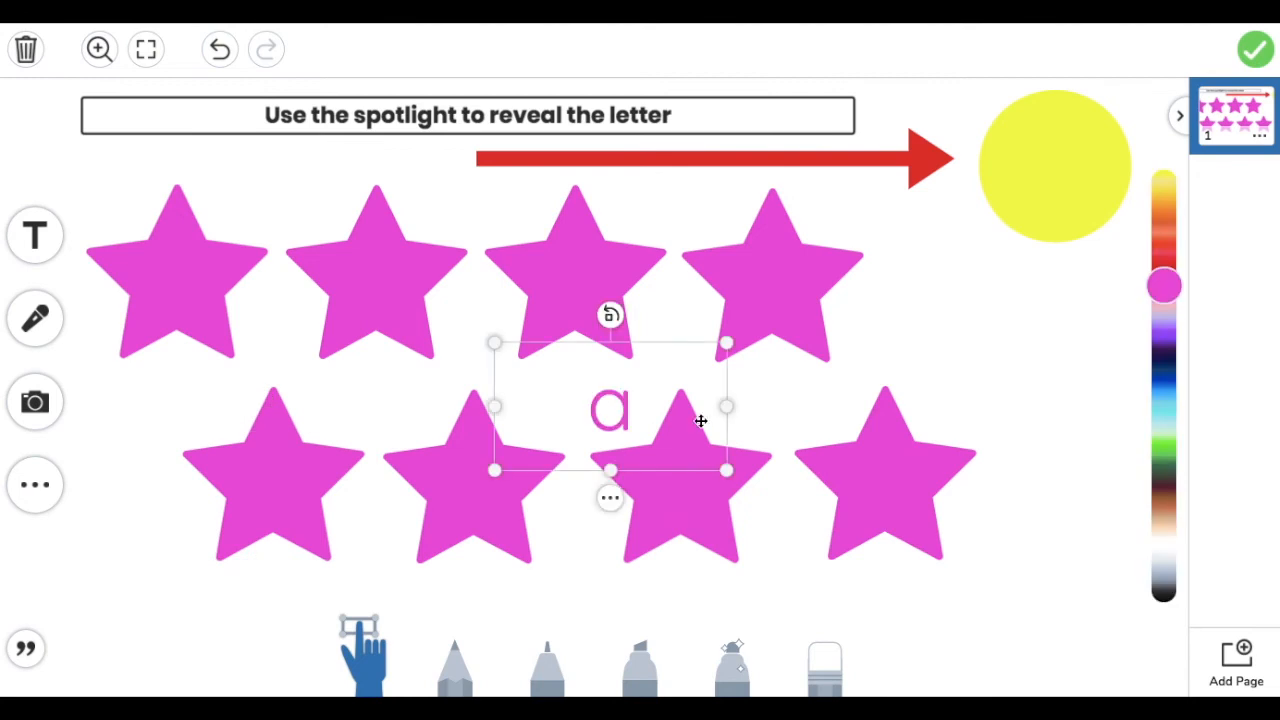
{"action": "double_click", "coordinate": [607, 412]}
{"action": "type", "text": "y"}
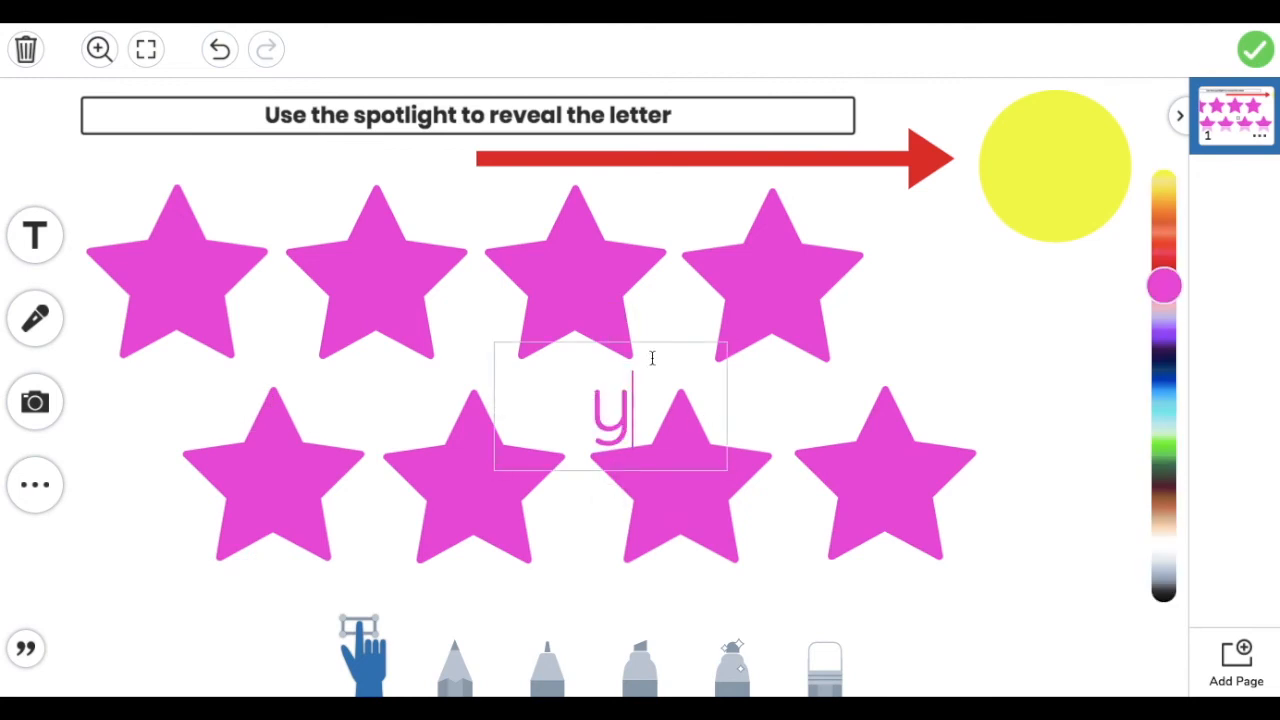
{"action": "left_click", "coordinate": [661, 310]}
{"action": "left_click_drag", "start_coordinate": [642, 340], "coordinate": [414, 200]}
- Paste another letter label onto the third star of the upper row and select its letter for replacement
{"action": "left_click", "coordinate": [1014, 251]}
{"action": "key", "text": "super+v"}
{"action": "left_click_drag", "start_coordinate": [678, 304], "coordinate": [614, 213]}
{"action": "double_click", "coordinate": [564, 275]}
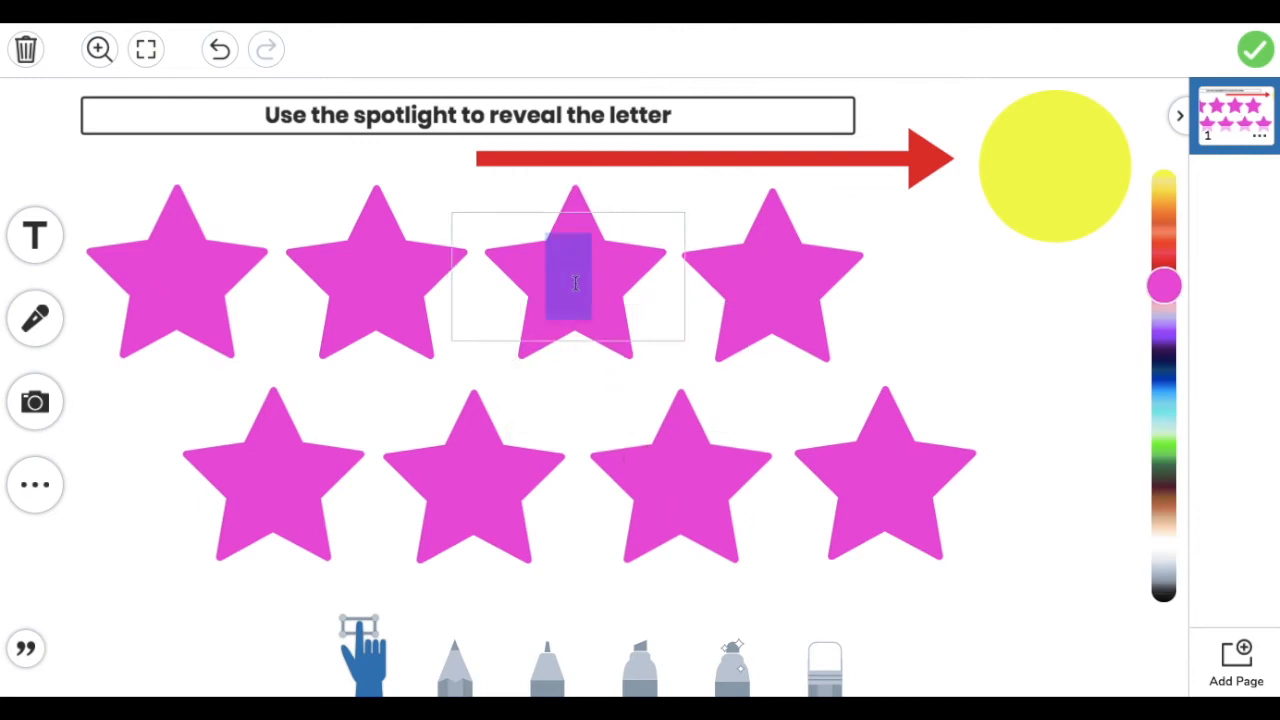
- Add one more letter label, change its letter to "s" and place it on the fourth star of the upper row
{"action": "left_click", "coordinate": [823, 286]}
{"action": "left_click_drag", "start_coordinate": [641, 224], "coordinate": [1009, 224]}
{"action": "double_click", "coordinate": [927, 296]}
{"action": "key", "text": "BackSpace"}
{"action": "type", "text": "s"}
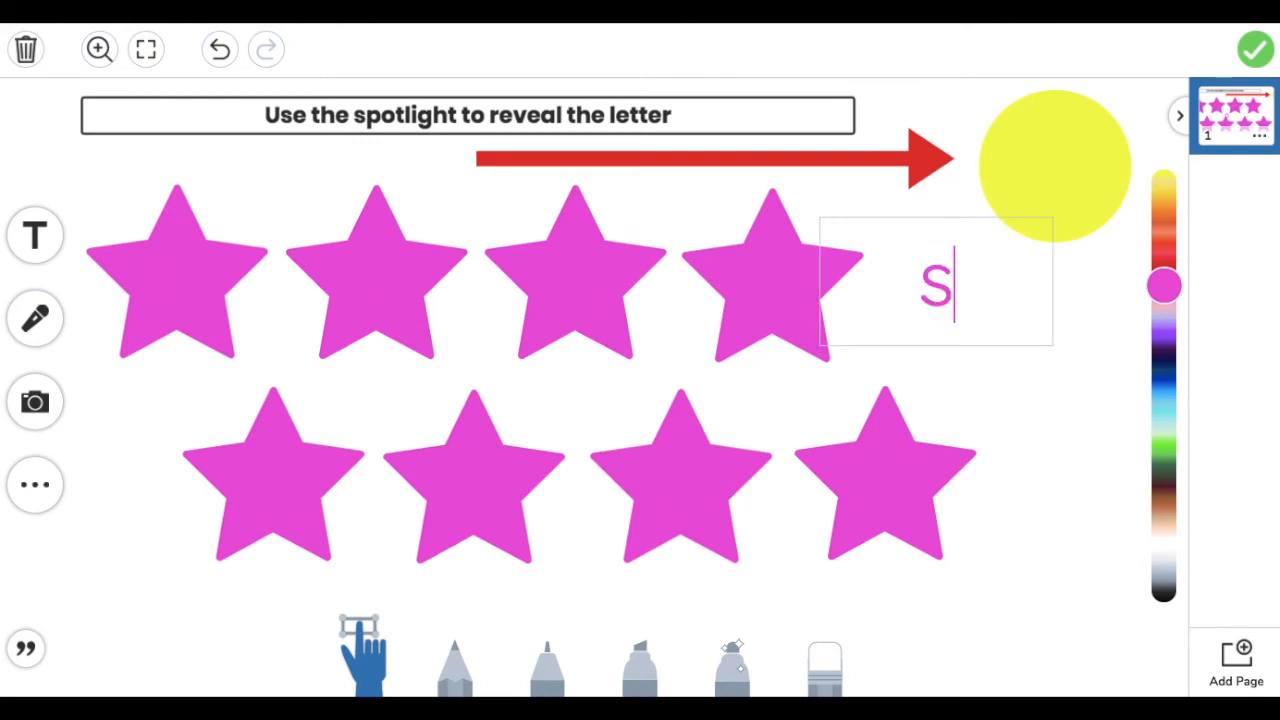
{"action": "left_click", "coordinate": [952, 301]}
{"action": "left_click_drag", "start_coordinate": [972, 211], "coordinate": [803, 216]}
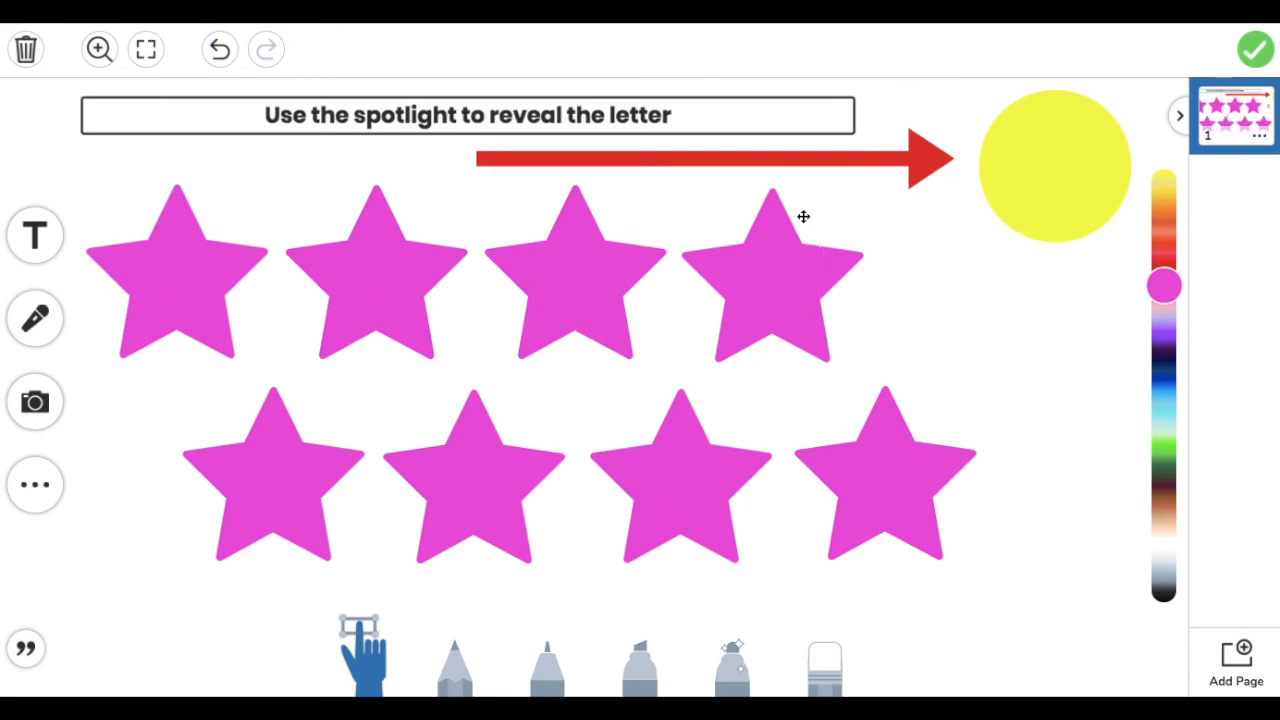
{"action": "left_click", "coordinate": [797, 215]}
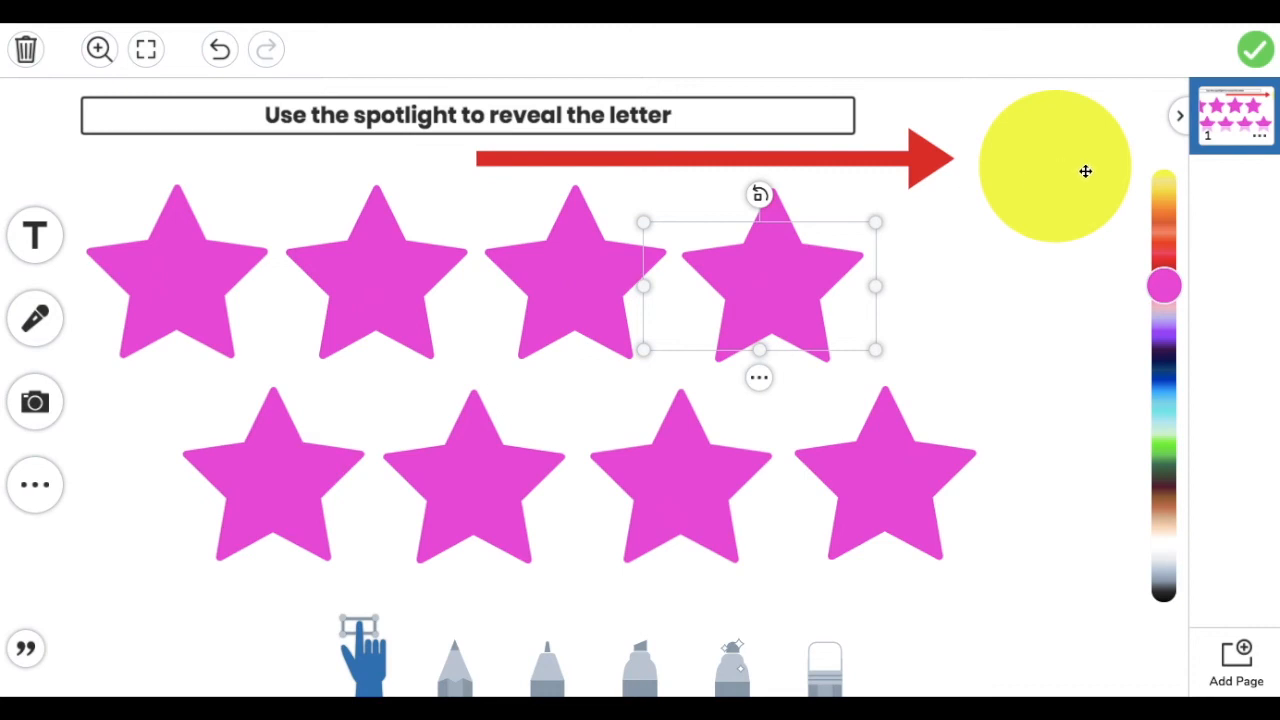
- Test the yellow spotlight over the third star of the lower row, return it beside the arrow and check the lower row's letters
{"action": "left_click_drag", "start_coordinate": [1077, 171], "coordinate": [658, 445]}
{"action": "left_click_drag", "start_coordinate": [700, 500], "coordinate": [1066, 200]}
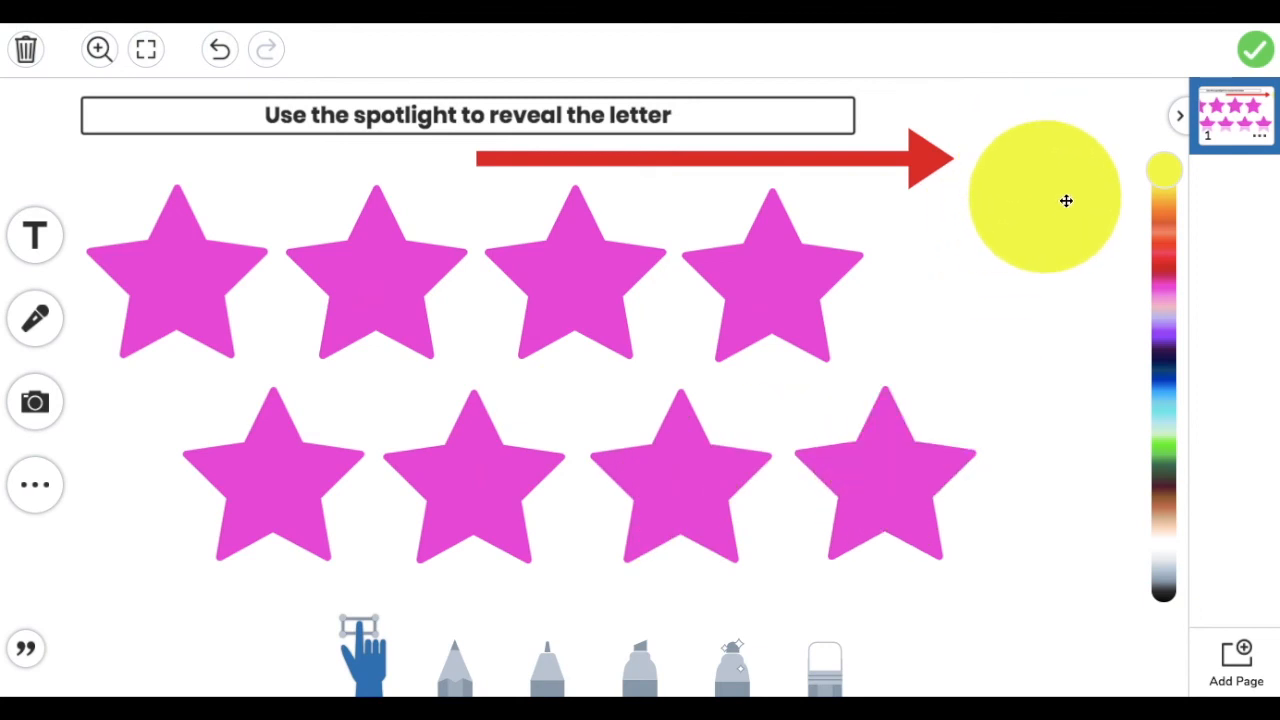
{"action": "left_click", "coordinate": [905, 455]}
{"action": "left_click", "coordinate": [935, 402]}
{"action": "left_click", "coordinate": [829, 423]}
{"action": "left_click", "coordinate": [697, 451]}
{"action": "left_click", "coordinate": [717, 443]}
{"action": "left_click", "coordinate": [721, 434]}
- Lock the four hidden letter labels on the stars of the upper row
{"action": "left_click", "coordinate": [193, 297]}
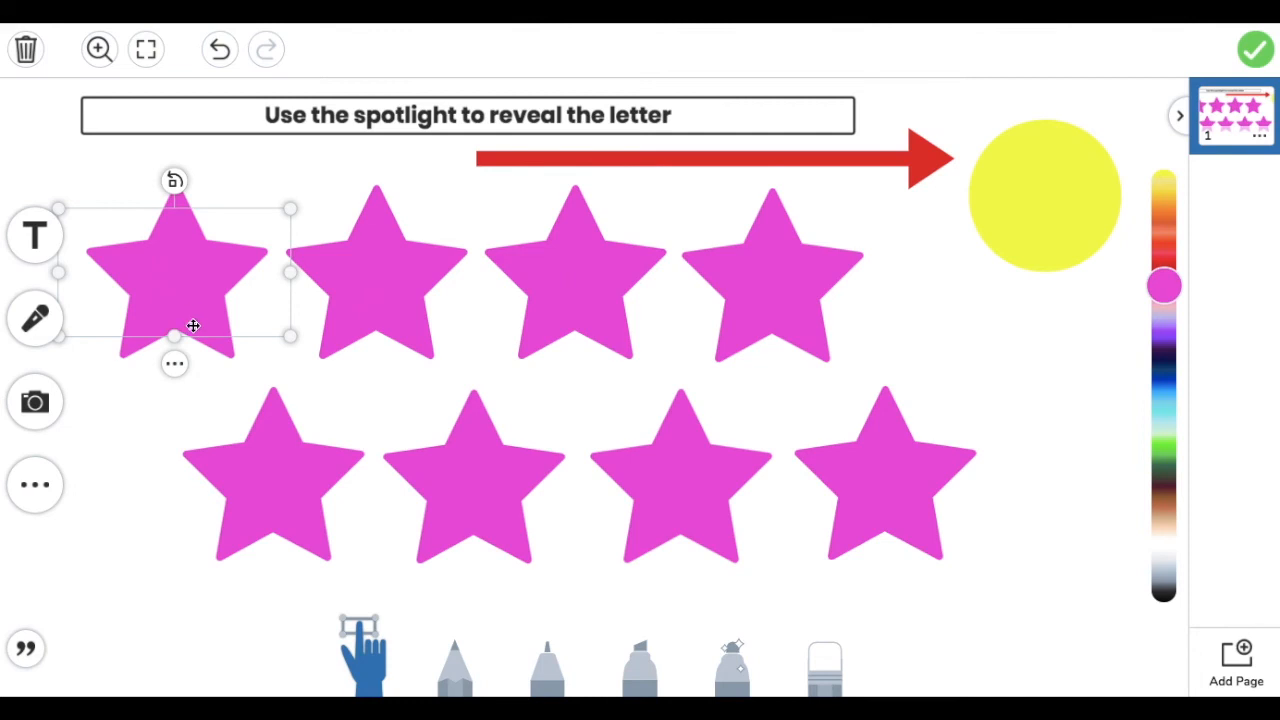
{"action": "left_click", "coordinate": [174, 363]}
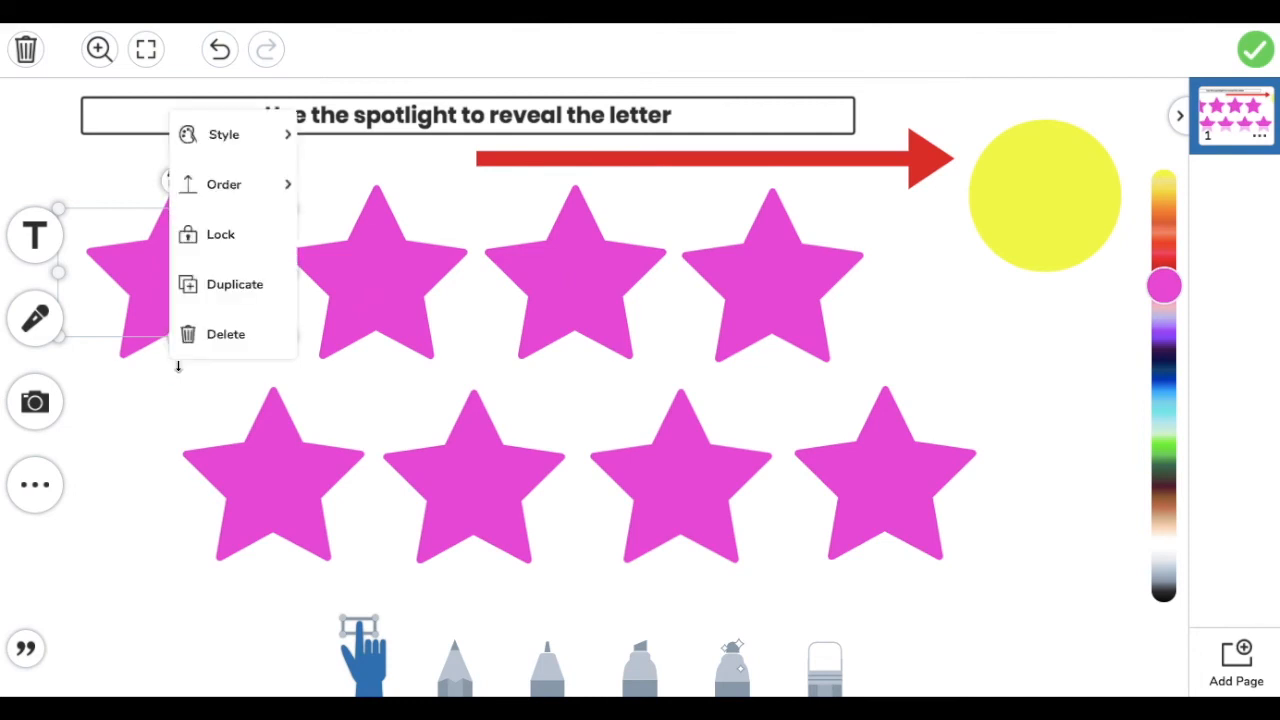
{"action": "left_click", "coordinate": [220, 234]}
{"action": "left_click", "coordinate": [349, 285]}
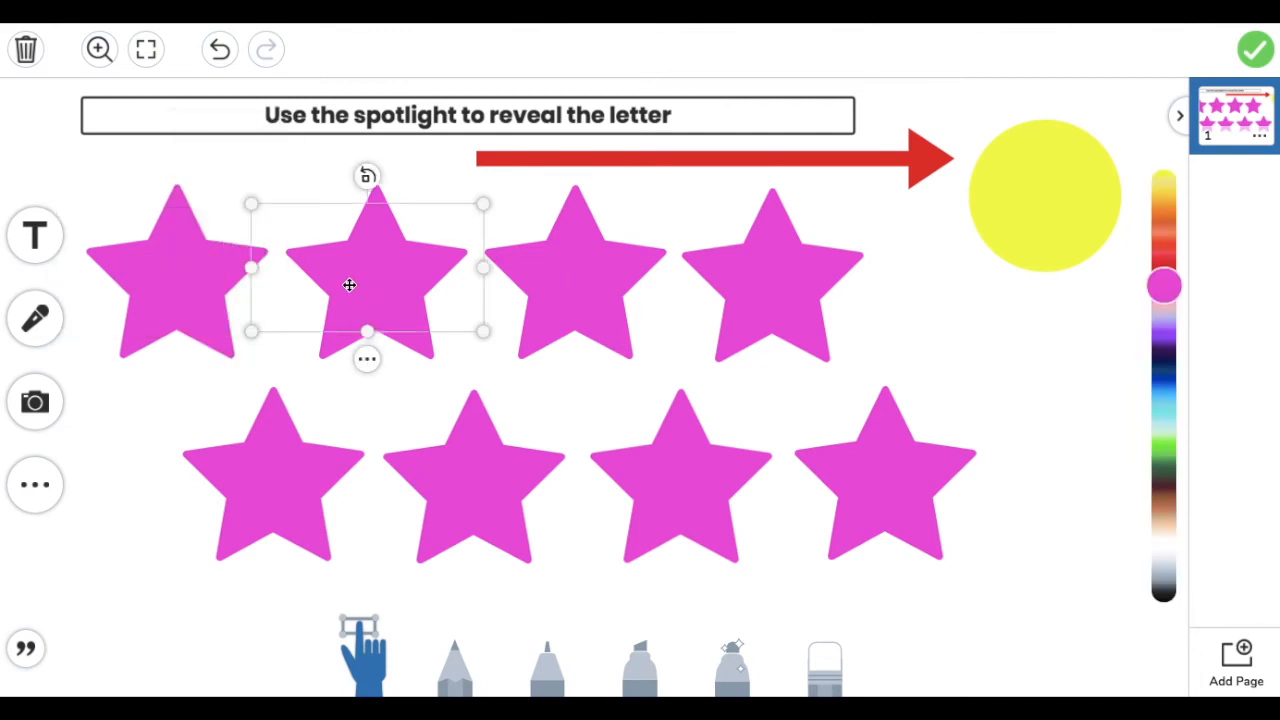
{"action": "left_click", "coordinate": [367, 360]}
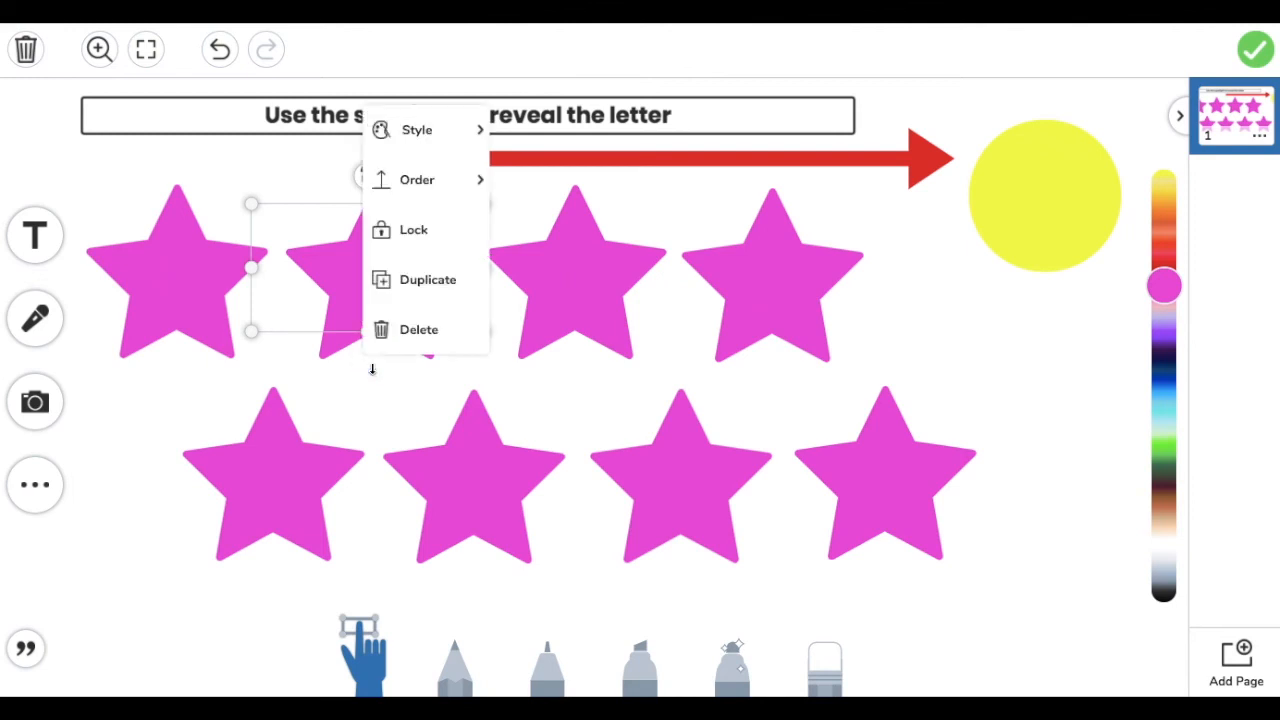
{"action": "left_click", "coordinate": [425, 226]}
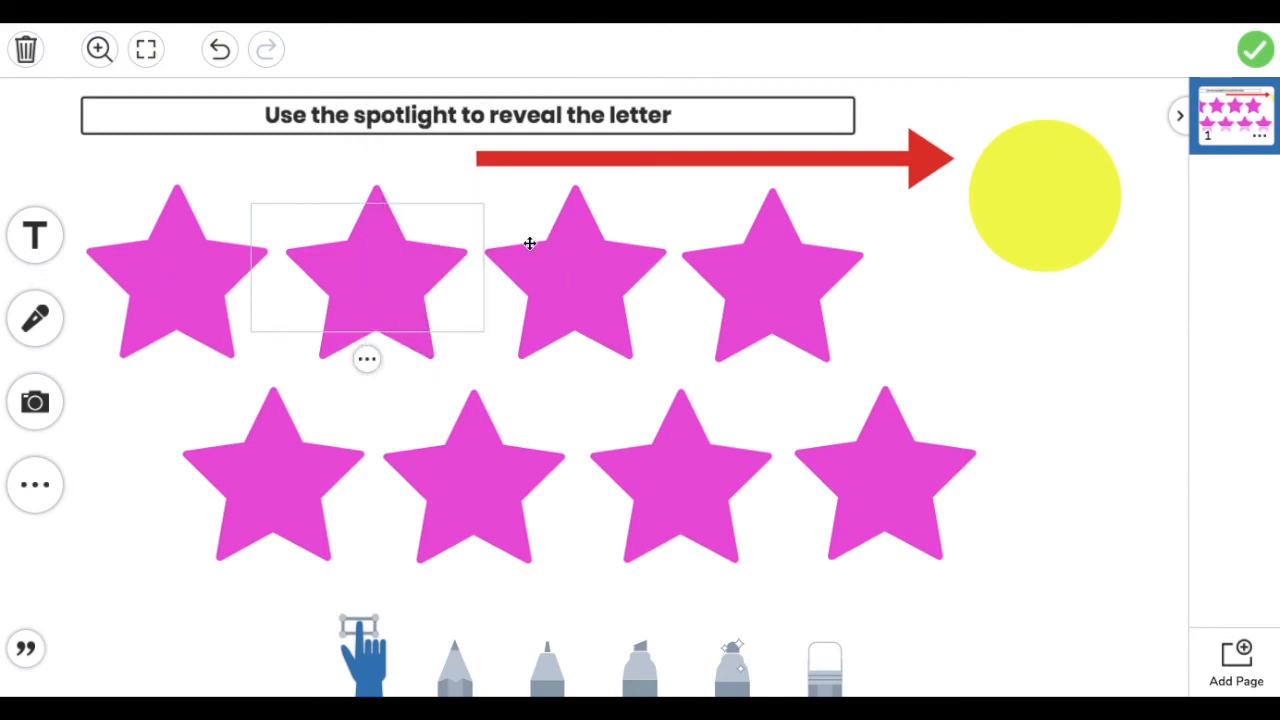
{"action": "left_click", "coordinate": [586, 269]}
{"action": "left_click", "coordinate": [570, 366]}
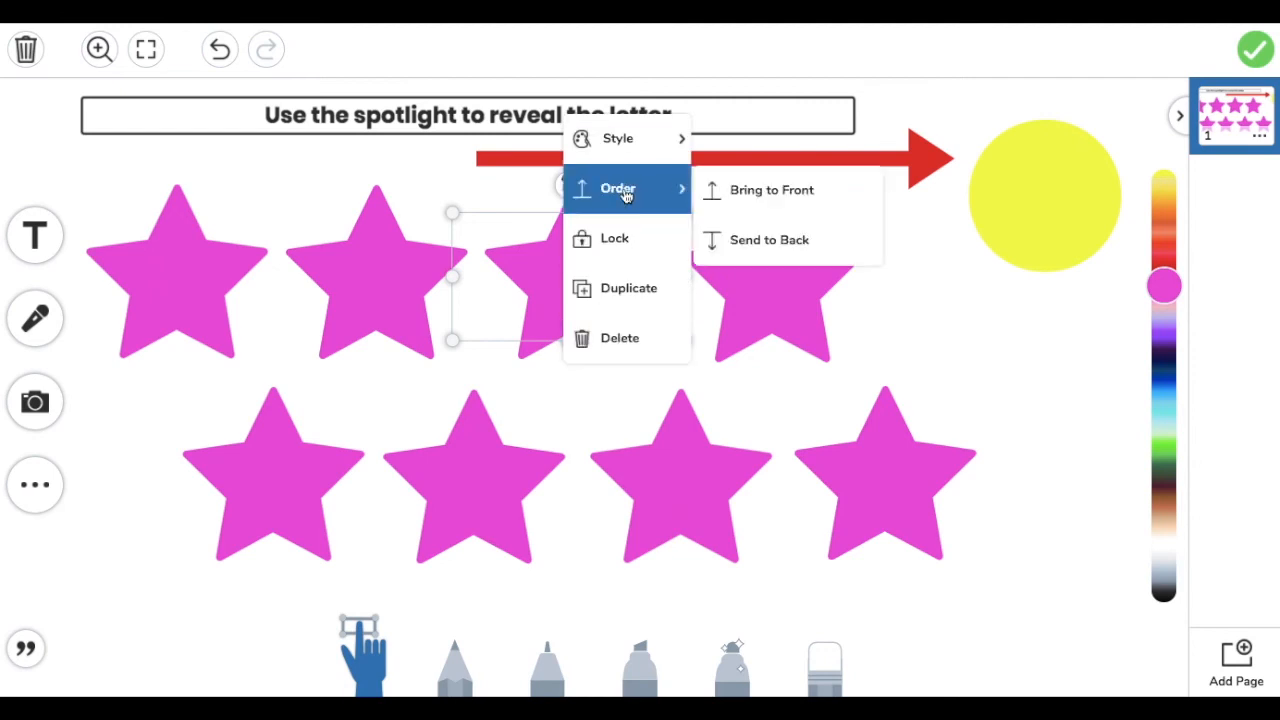
{"action": "left_click", "coordinate": [614, 238]}
{"action": "left_click", "coordinate": [727, 299]}
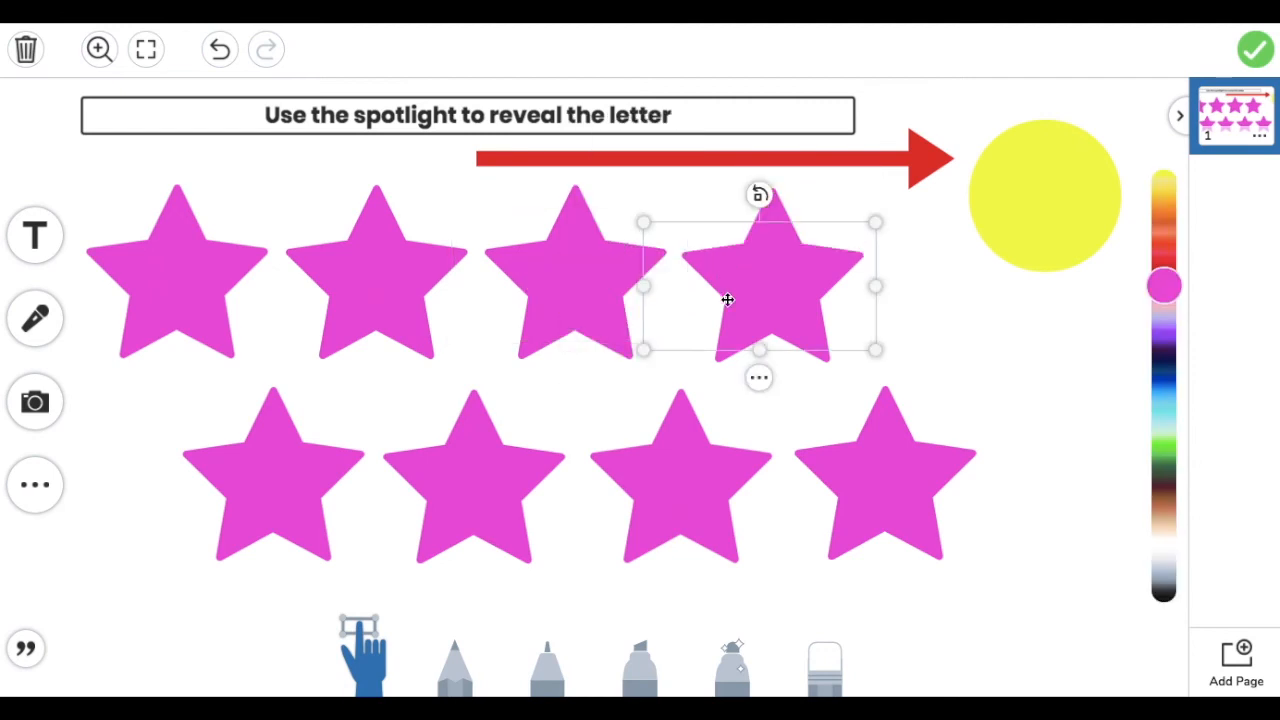
{"action": "left_click", "coordinate": [759, 377]}
{"action": "left_click", "coordinate": [806, 247]}
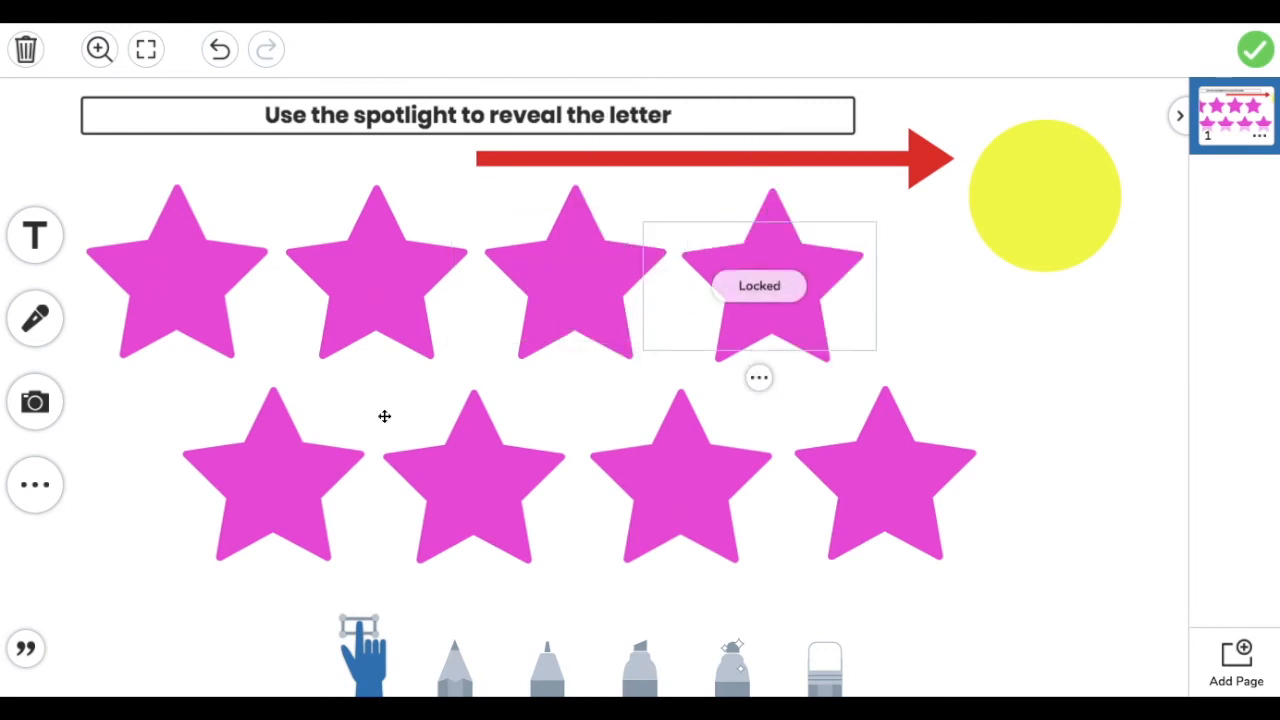
- Lock the four hidden letter labels on the stars of the lower row
{"action": "left_click", "coordinate": [274, 506]}
{"action": "left_click", "coordinate": [263, 588]}
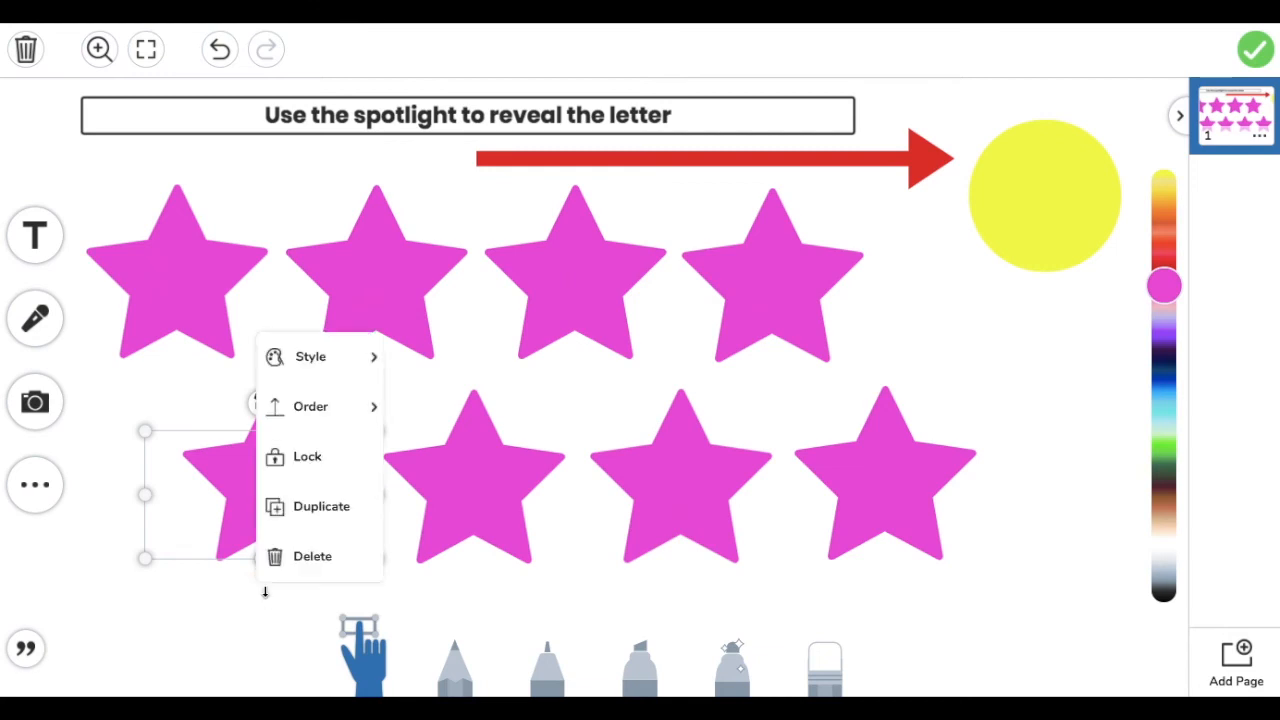
{"action": "left_click", "coordinate": [300, 460]}
{"action": "left_click", "coordinate": [463, 486]}
{"action": "left_click", "coordinate": [470, 572]}
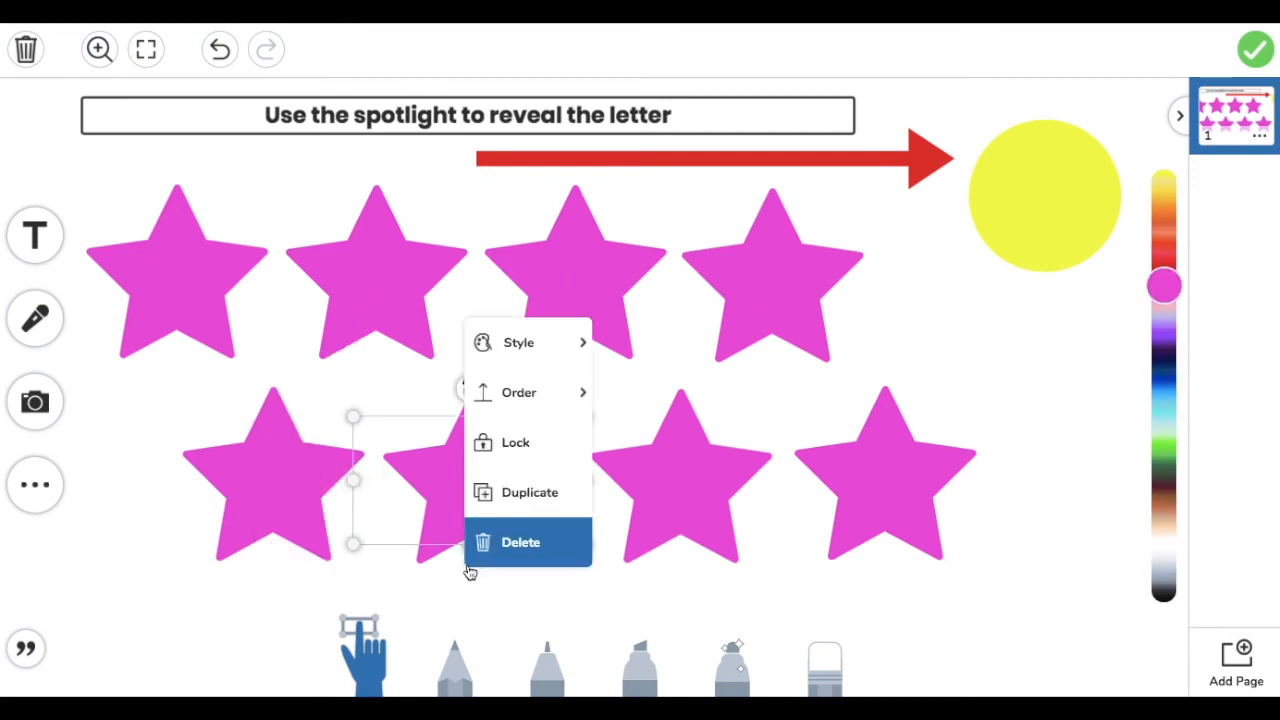
{"action": "left_click", "coordinate": [505, 442]}
{"action": "left_click", "coordinate": [665, 460]}
{"action": "left_click", "coordinate": [680, 586]}
{"action": "left_click", "coordinate": [715, 457]}
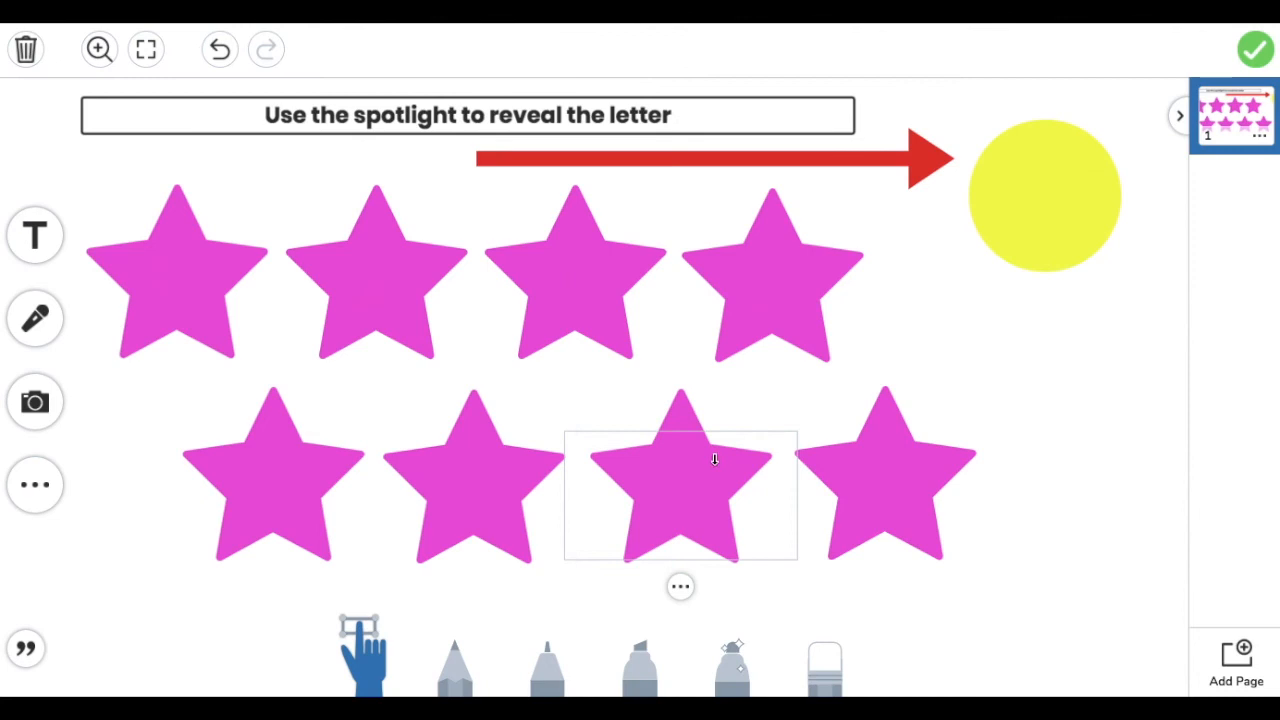
{"action": "left_click", "coordinate": [894, 503]}
{"action": "left_click", "coordinate": [889, 566]}
{"action": "left_click", "coordinate": [847, 441]}
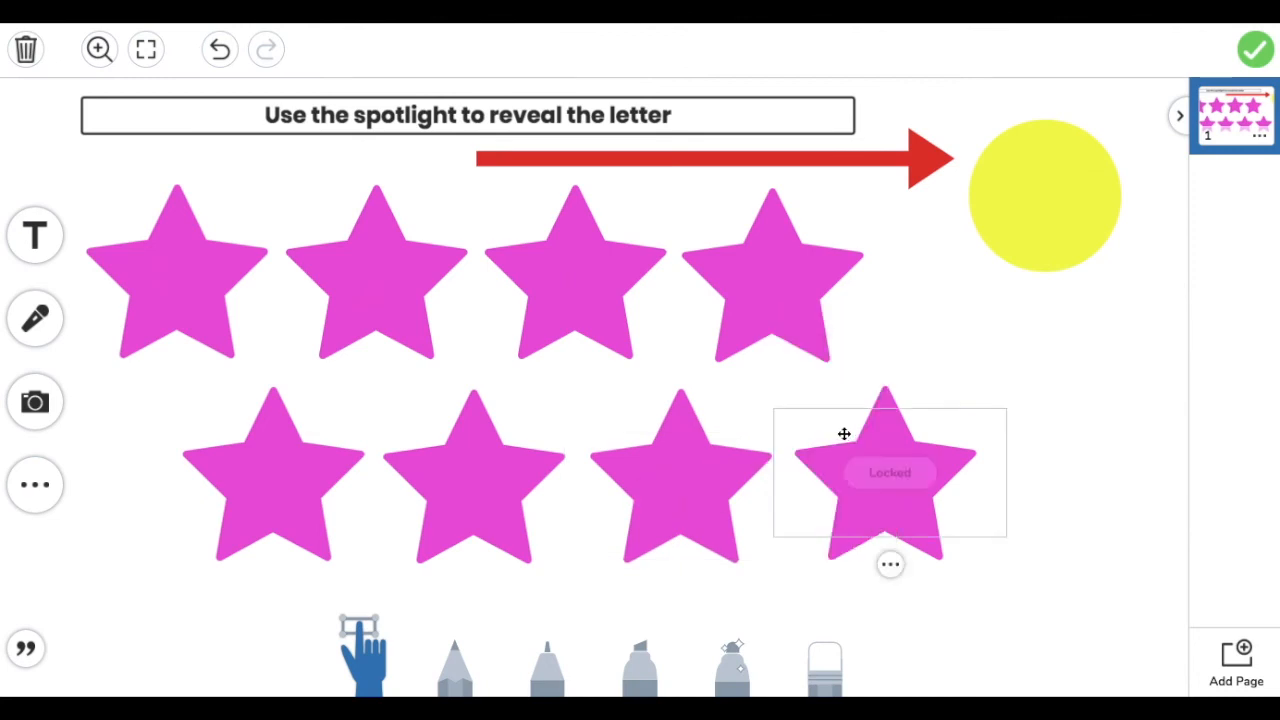
- Try to select and move the letters on both rows of stars to check their locks
{"action": "left_click", "coordinate": [757, 271]}
{"action": "left_click_drag", "start_coordinate": [540, 328], "coordinate": [329, 331]}
{"action": "left_click", "coordinate": [303, 503]}
{"action": "left_click", "coordinate": [504, 483]}
{"action": "left_click", "coordinate": [709, 466]}
{"action": "left_click", "coordinate": [877, 469]}
- Move the yellow circle slightly up beside the arrow's tip and confirm the finished template
{"action": "left_click_drag", "start_coordinate": [1057, 188], "coordinate": [1068, 157]}
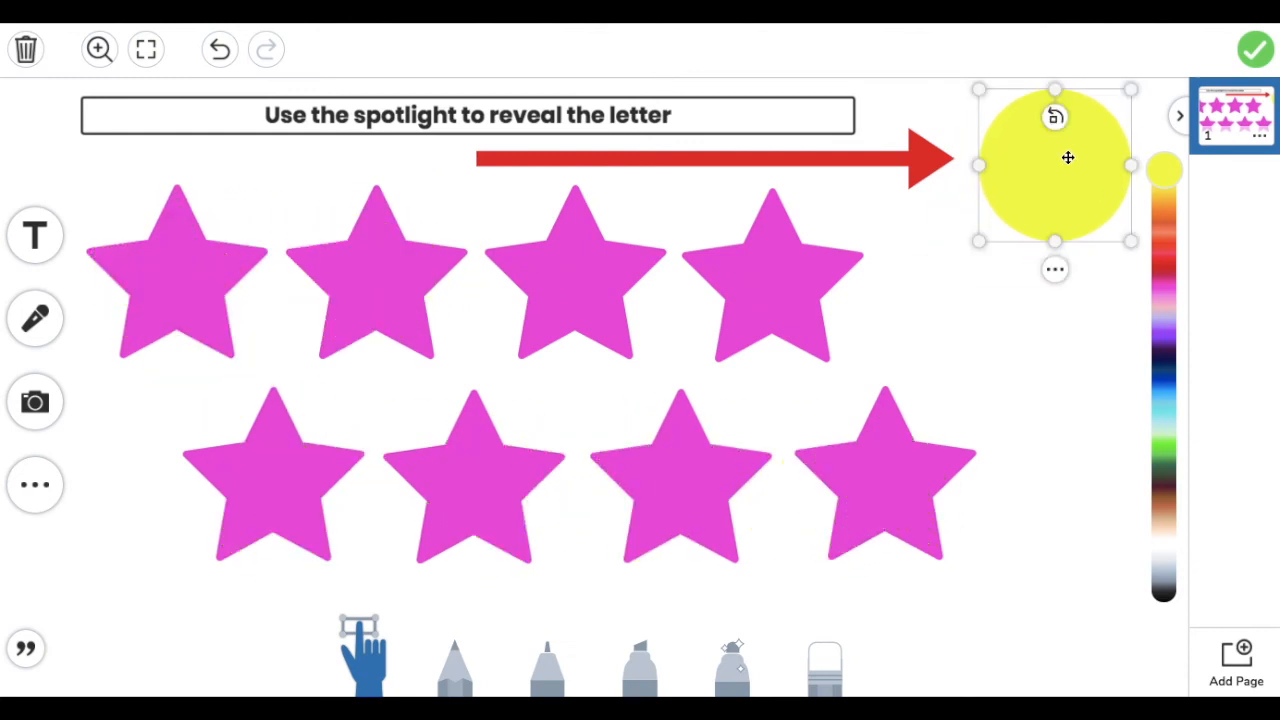
{"action": "left_click", "coordinate": [1255, 49]}
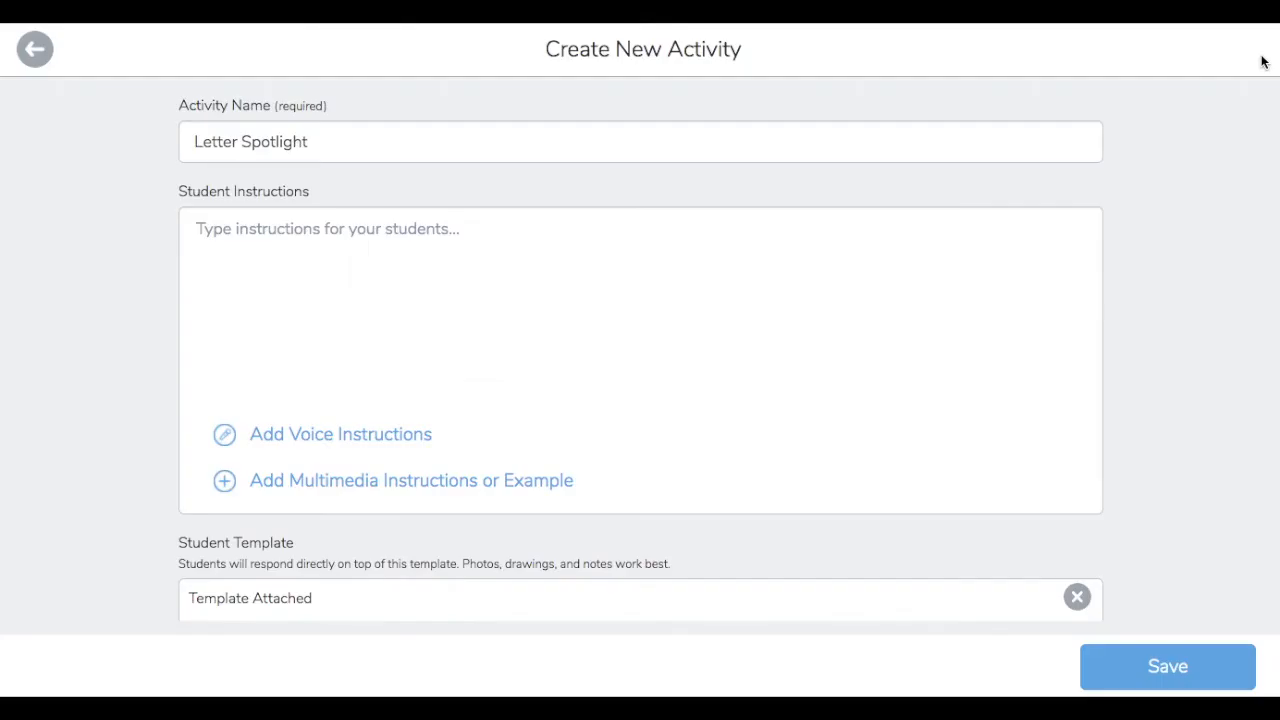
- Enter the first two student instruction lines, "1. Click the :add:" and "2. Click the :move:"
{"action": "left_click", "coordinate": [366, 277]}
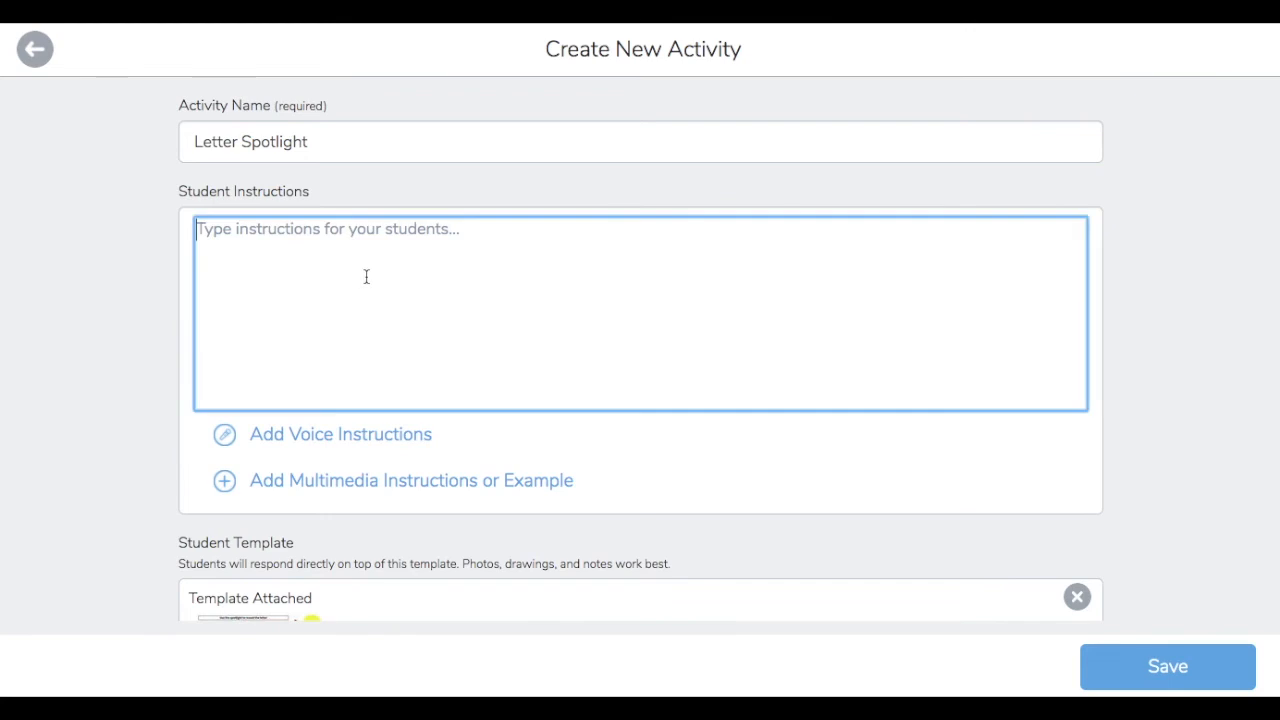
{"action": "type", "text": "1. "}
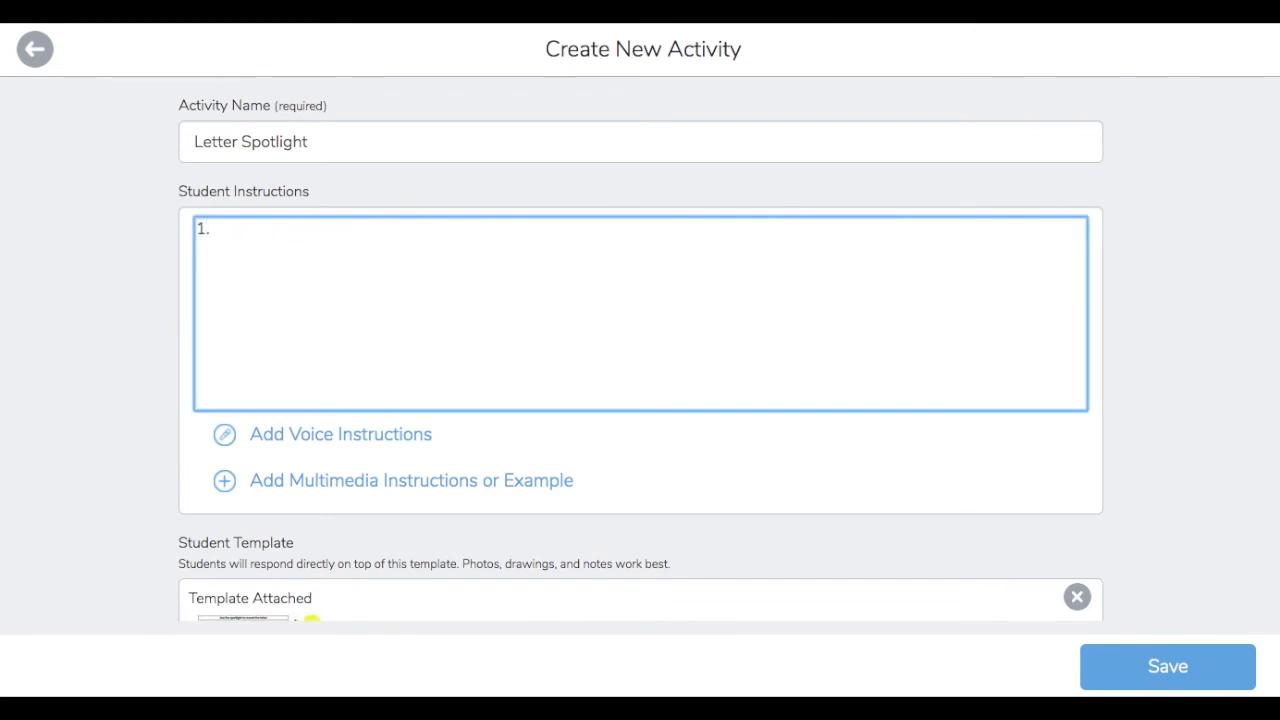
{"action": "type", "text": "Click the :add:"}
{"action": "key", "text": "Return"}
{"action": "type", "text": "2/ Clickthe"}
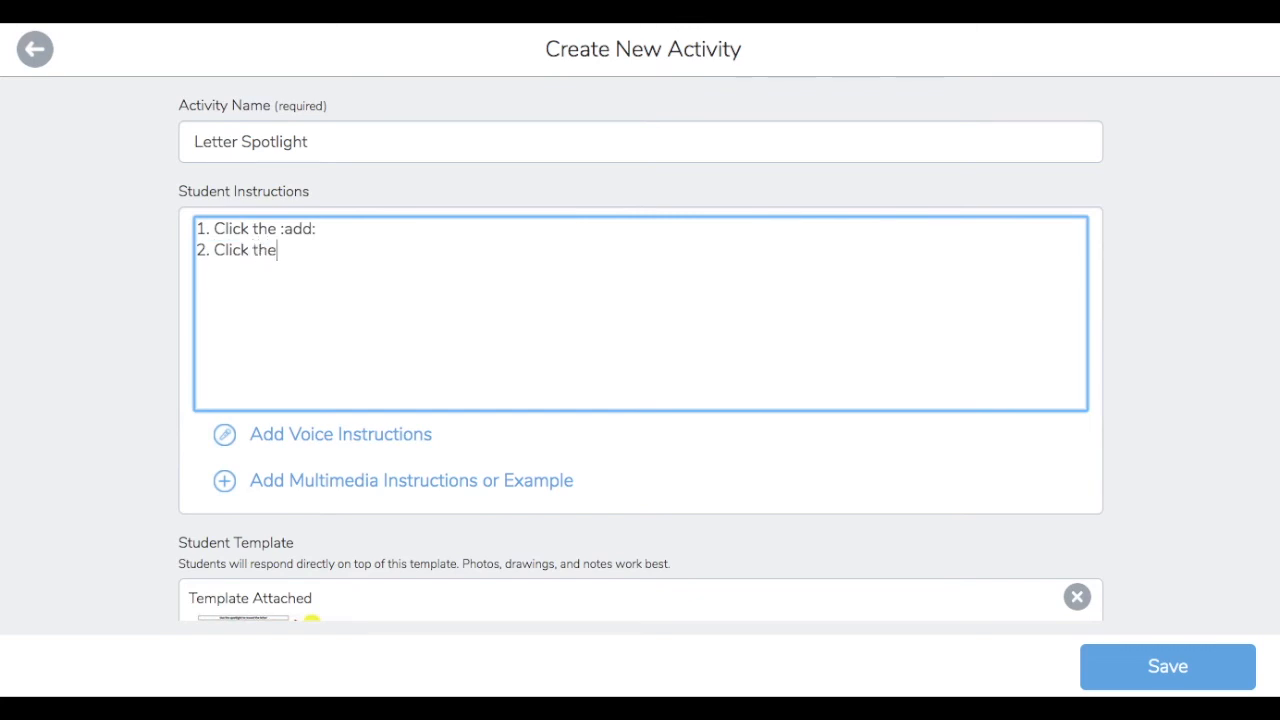
{"action": "type", "text": " :move"}
- Add the third instruction line, "3. Move the spotlight and reveal the letter. Then say the name of the letter.", and start line 4
{"action": "type", "text": "3."}
{"action": "type", "text": " Cli"}
{"action": "type", "text": "c"}
{"action": "key", "text": "BackSpace"}
{"action": "key", "text": "BackSpace"}
{"action": "key", "text": "BackSpace"}
{"action": "key", "text": "BackSpace"}
{"action": "type", "text": "Move the spotlight "}
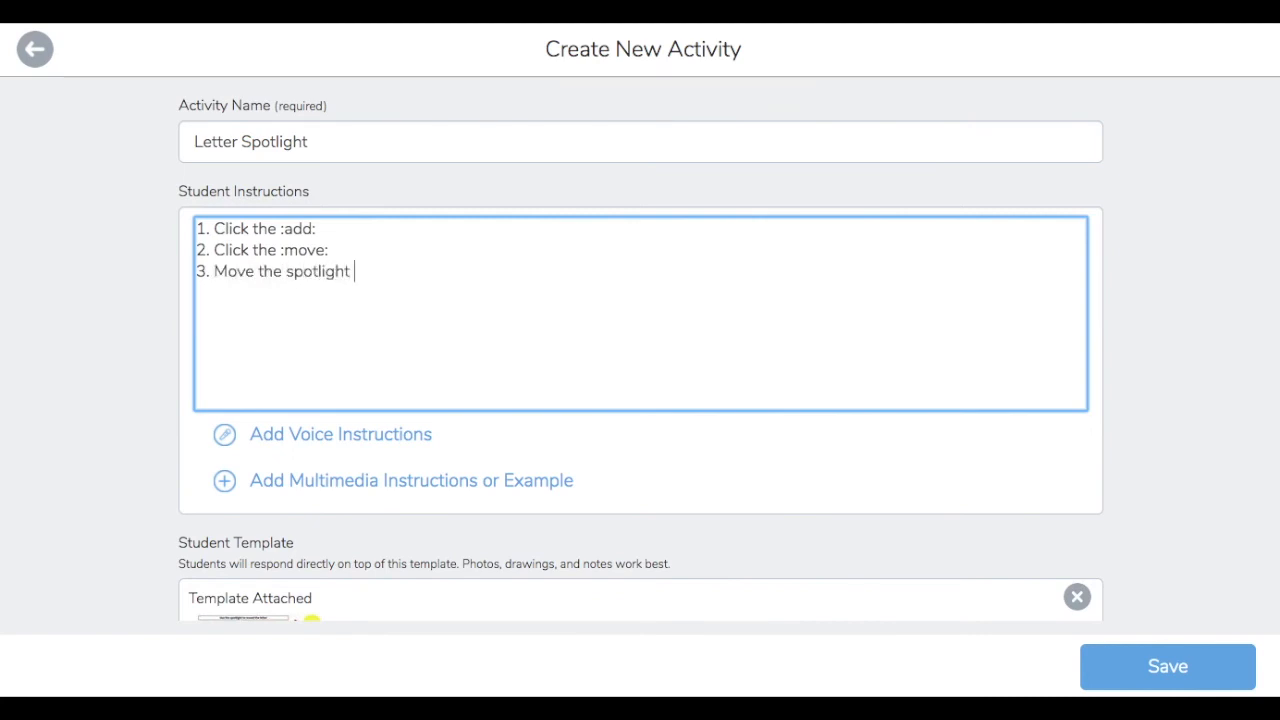
{"action": "type", "text": "and reveal the letter. Th"}
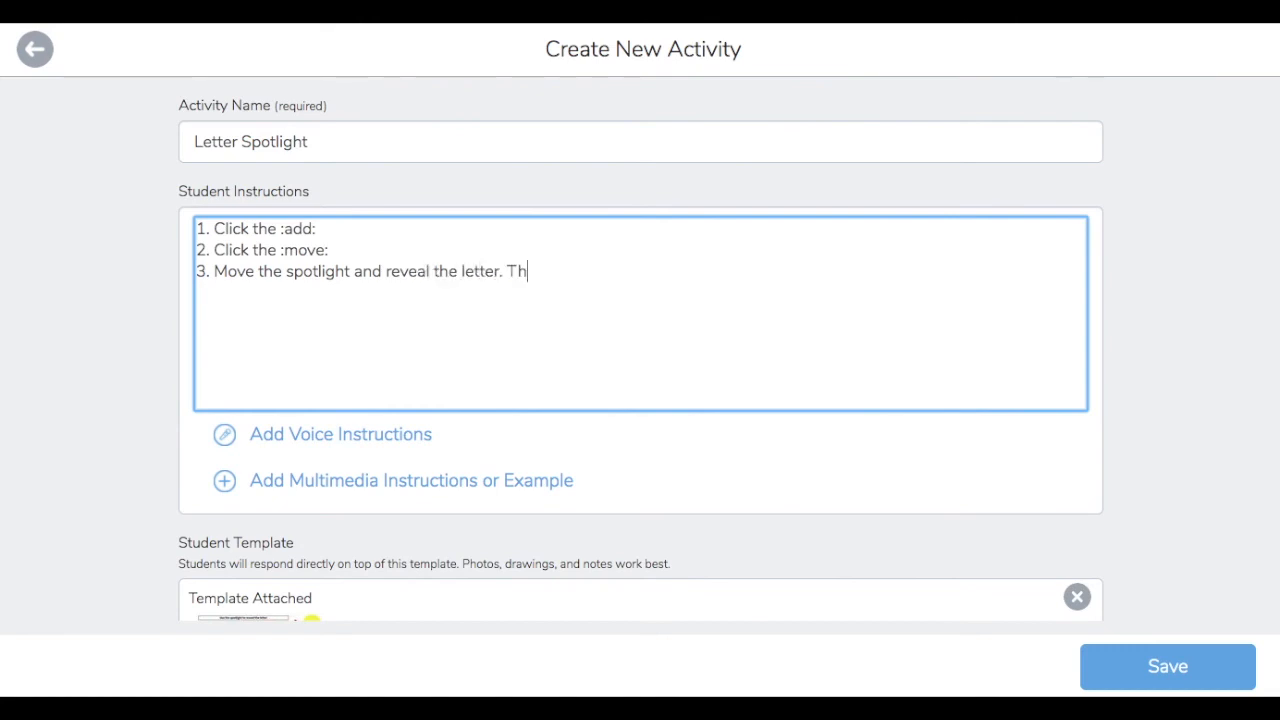
{"action": "type", "text": "en say the nam"}
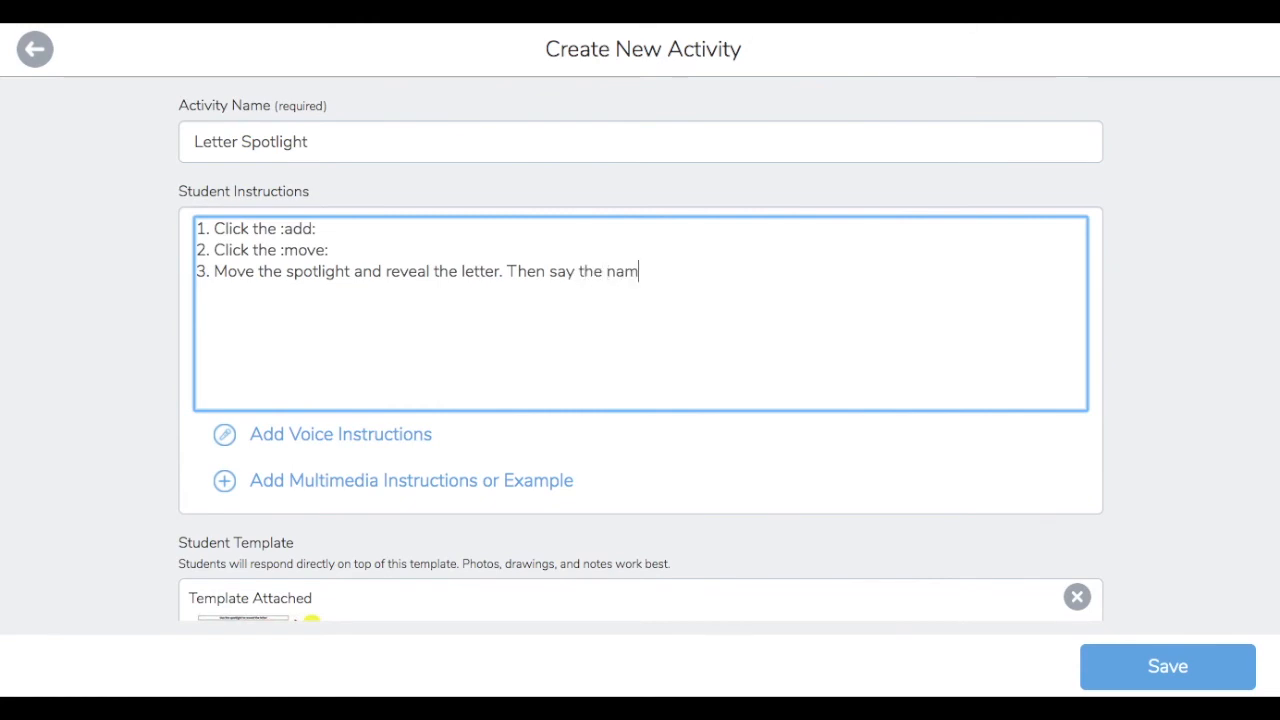
{"action": "type", "text": "e of the letter."}
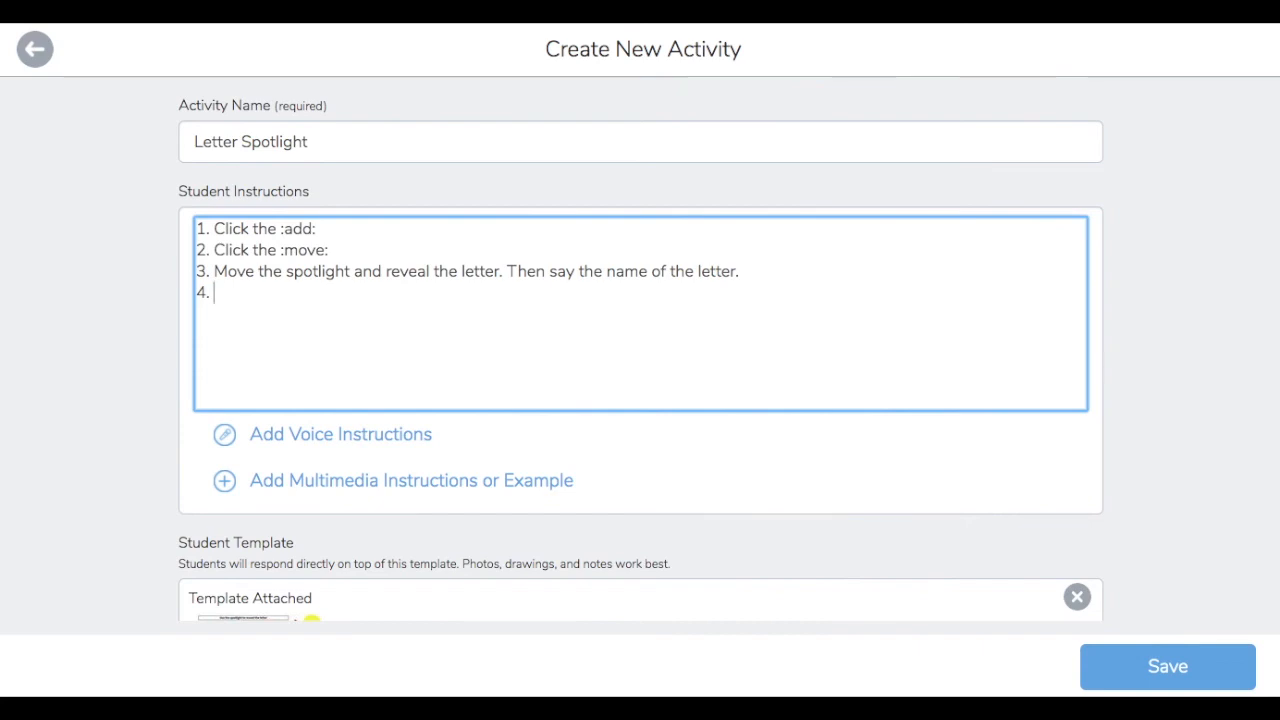
- Insert "3. Click :mic:" below the :move: line and renumber the two lines after it as 4 and 5
{"action": "left_click", "coordinate": [346, 249]}
{"action": "key", "text": "Return"}
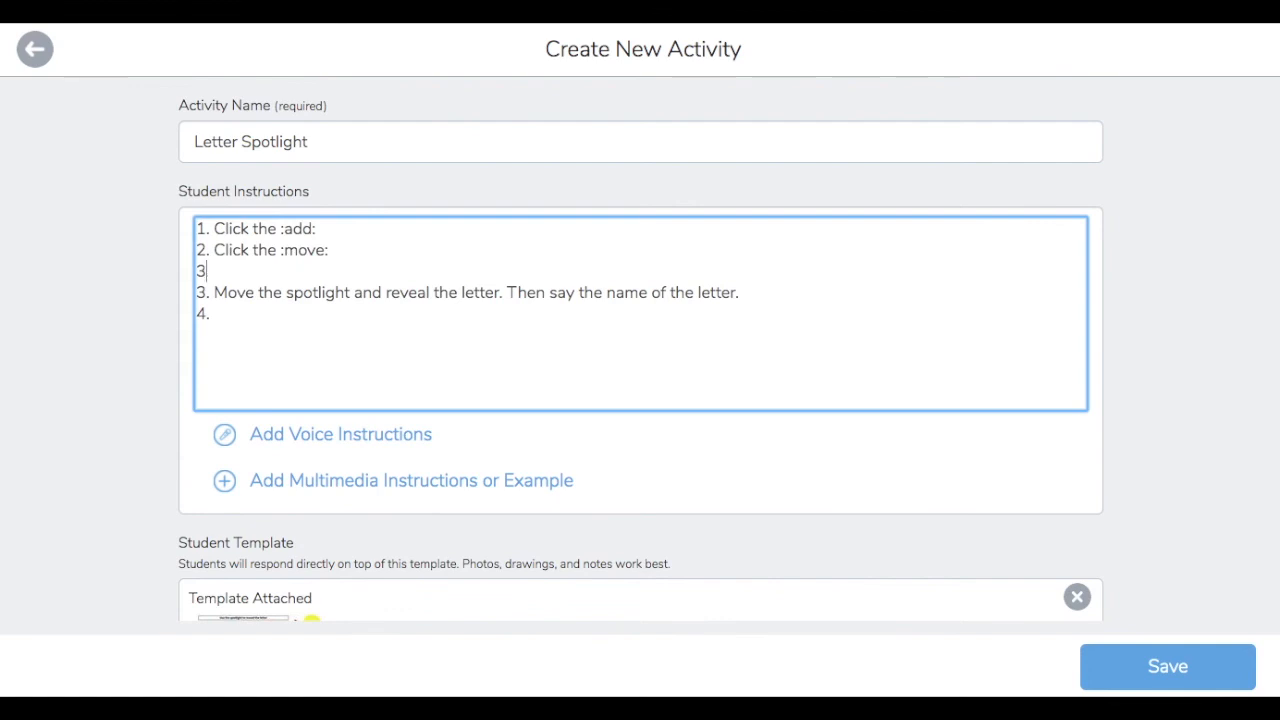
{"action": "double_click", "coordinate": [204, 291]}
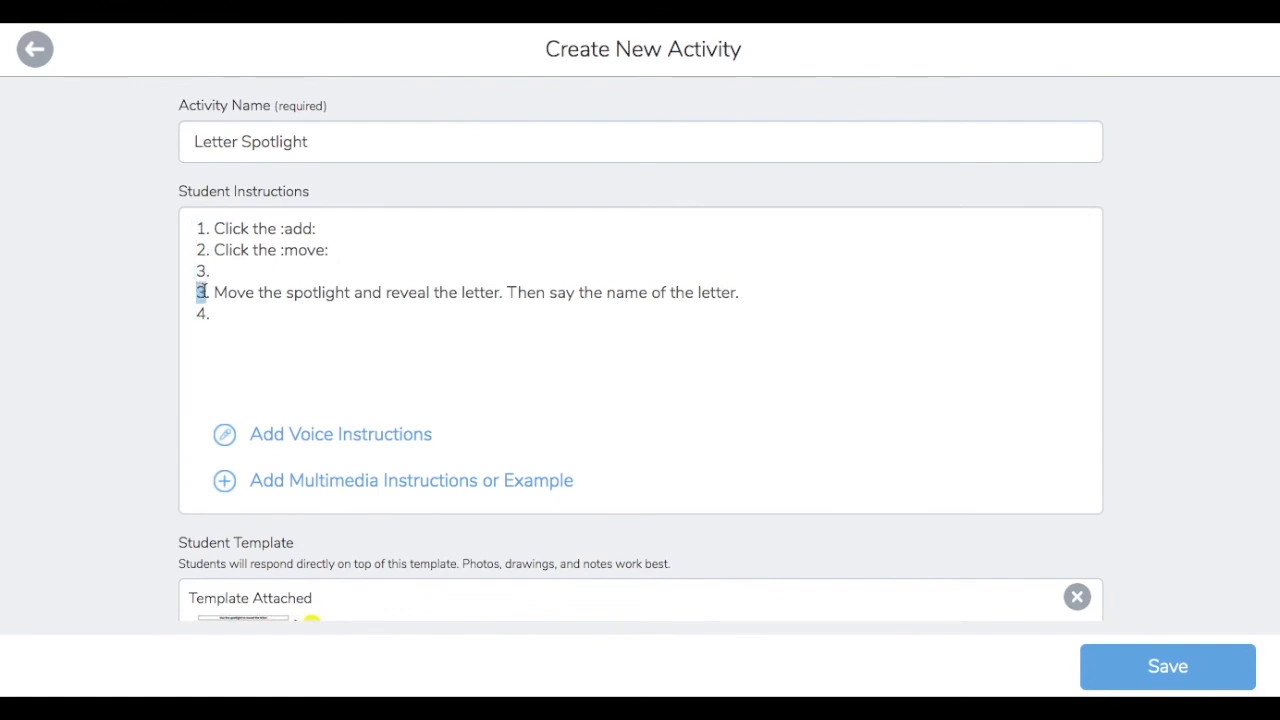
{"action": "type", "text": "4"}
{"action": "left_click", "coordinate": [206, 313]}
{"action": "double_click", "coordinate": [201, 313]}
{"action": "type", "text": "5"}
{"action": "left_click", "coordinate": [246, 271]}
{"action": "type", "text": "Click :mic:"}
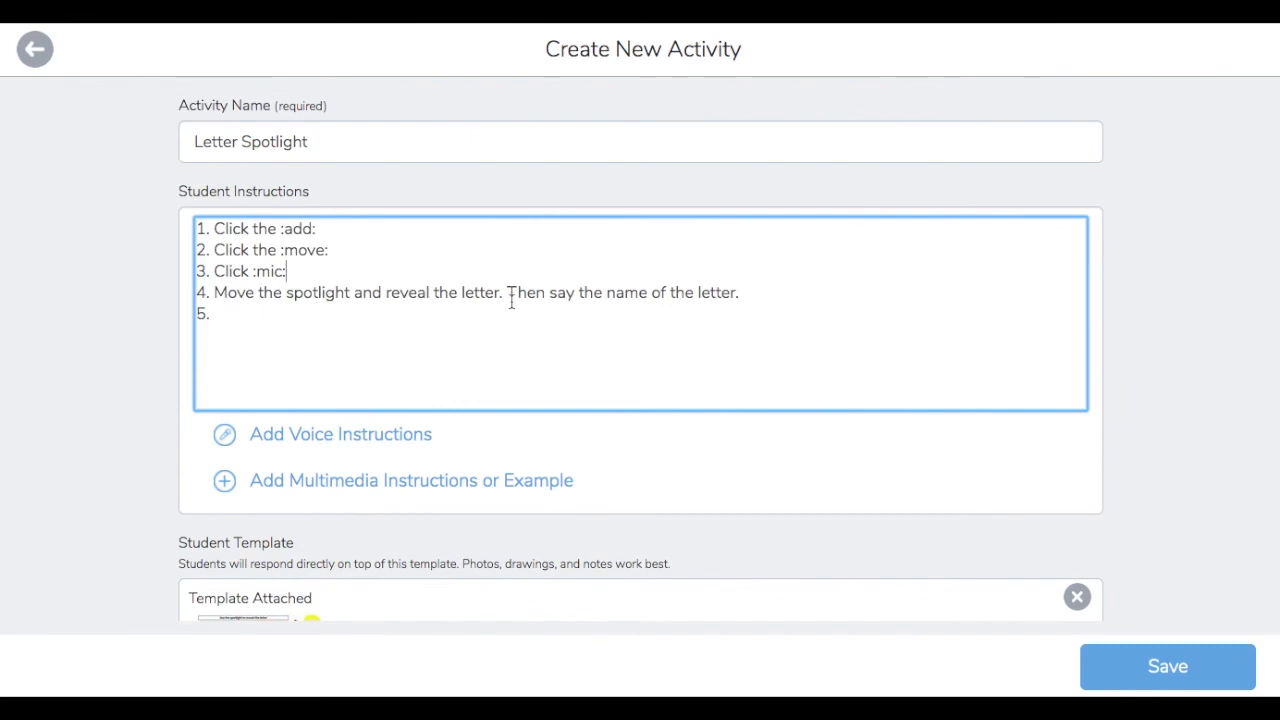
- Complete instruction line 5 with "Click :check: to turn in your work"
{"action": "left_click", "coordinate": [298, 314]}
{"action": "type", "text": "Click :check: t"}
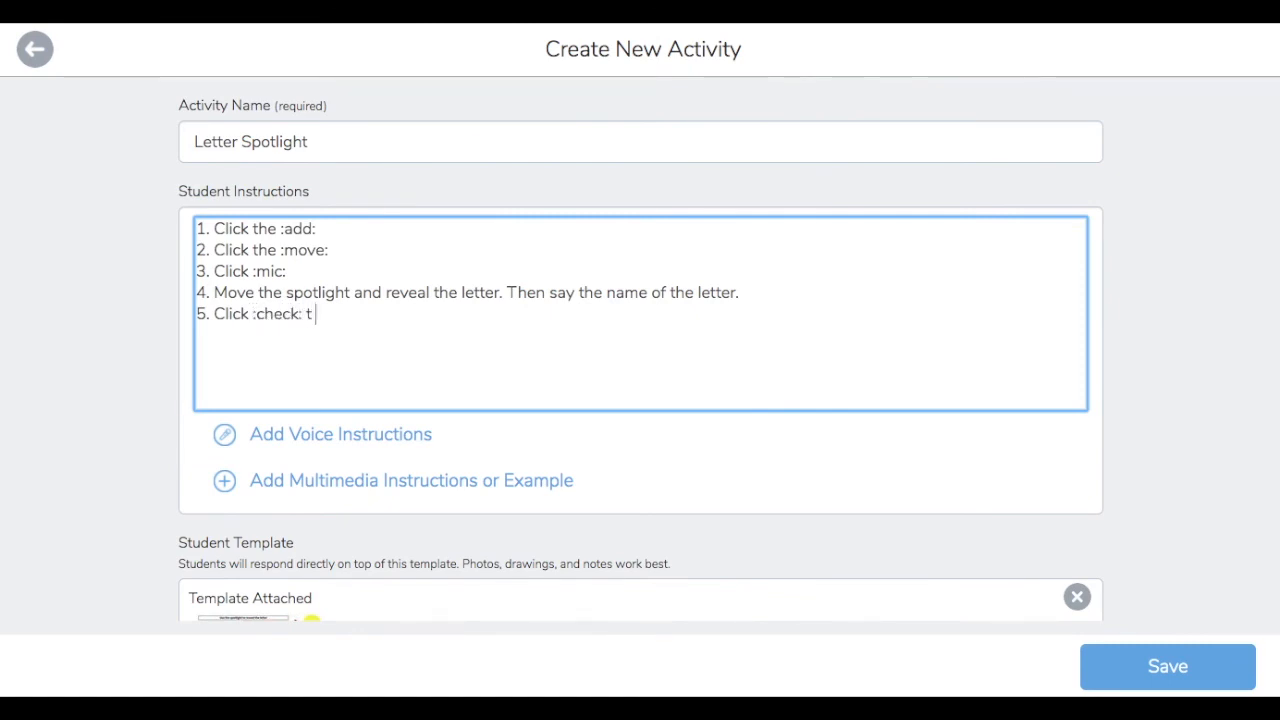
{"action": "type", "text": "o turn in your work"}
- Record voice instructions about 18 seconds long for the students and save the activity
{"action": "scroll", "coordinate": [445, 500], "scroll_direction": "down", "scroll_amount": 1}
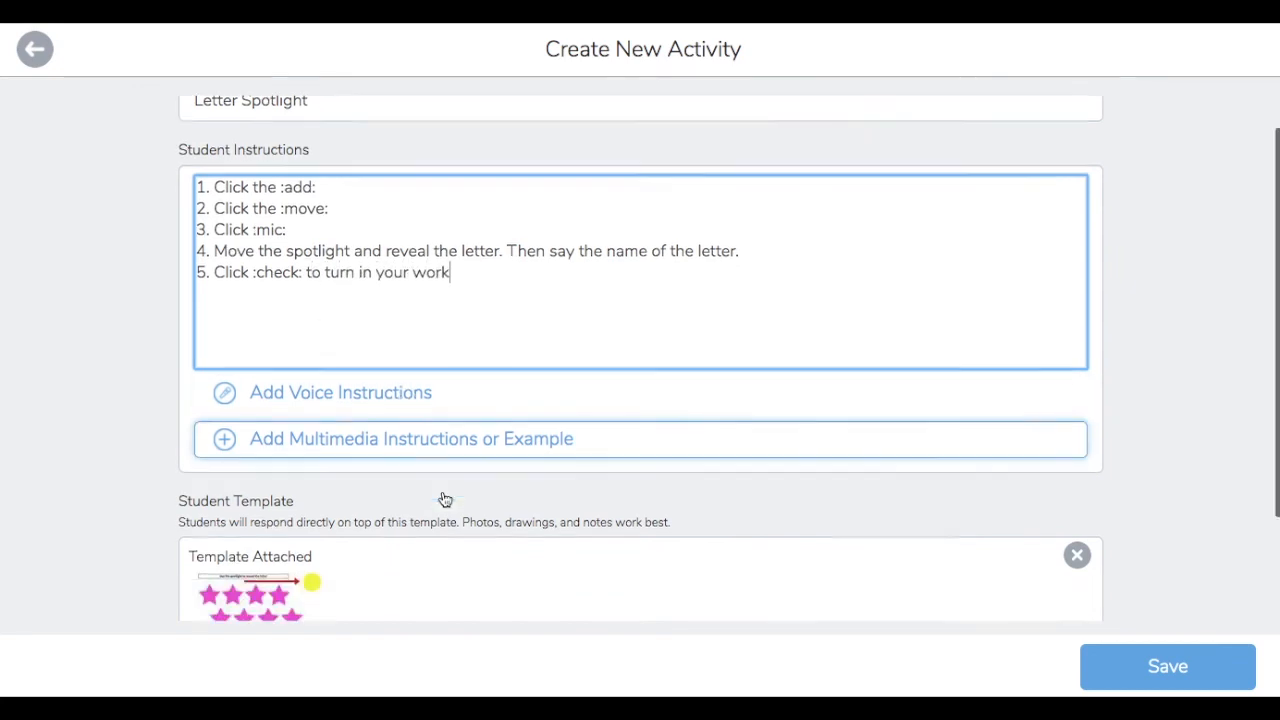
{"action": "scroll", "coordinate": [445, 500], "scroll_direction": "down", "scroll_amount": 3}
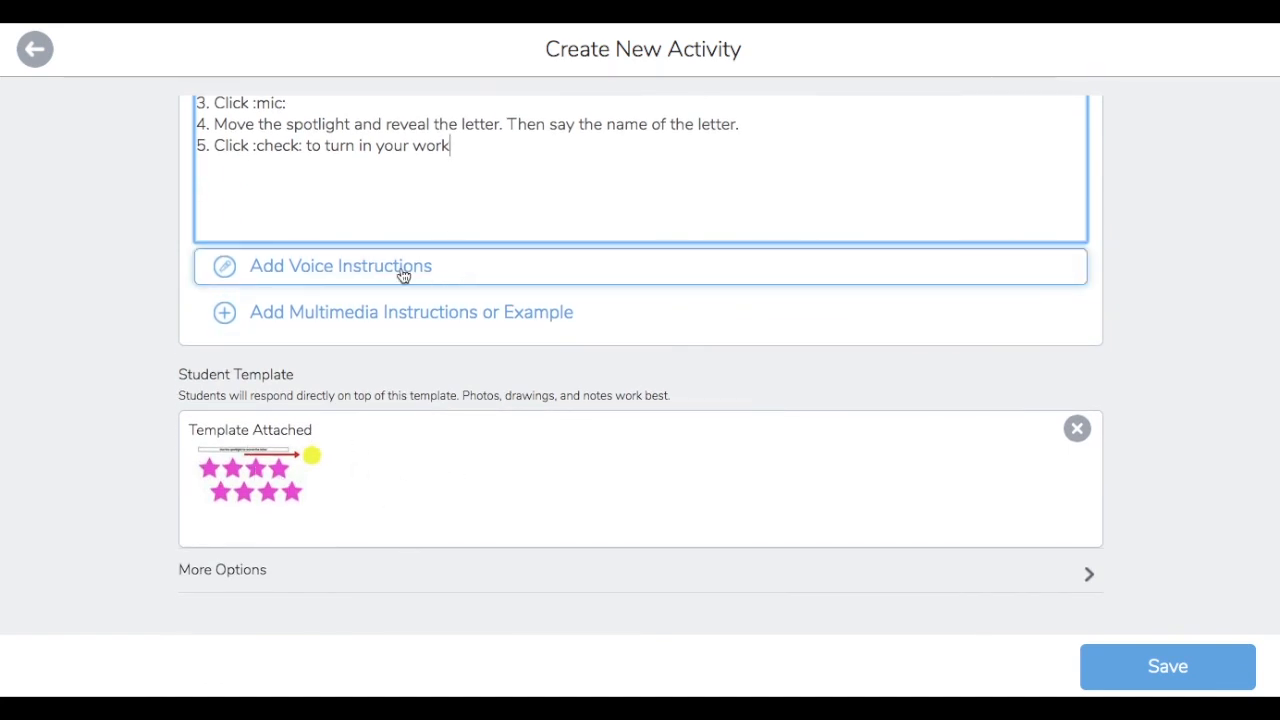
{"action": "scroll", "coordinate": [403, 275], "scroll_direction": "up", "scroll_amount": 2}
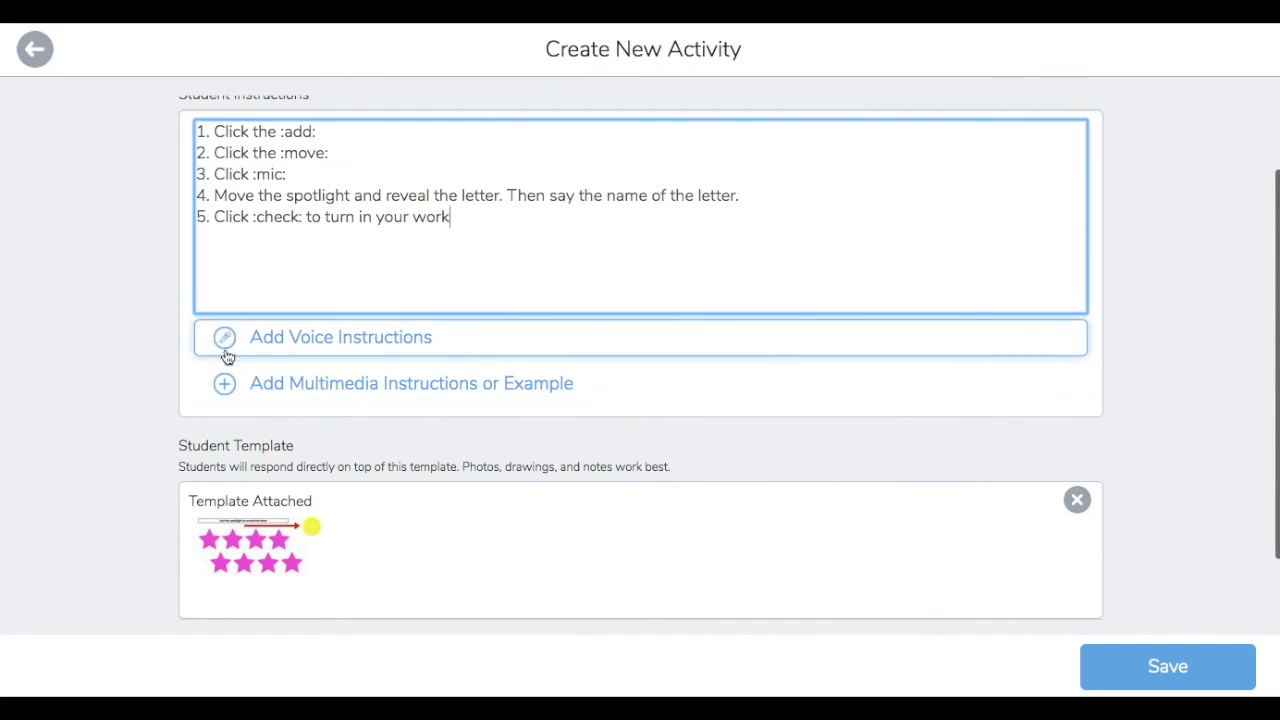
{"action": "left_click", "coordinate": [349, 344]}
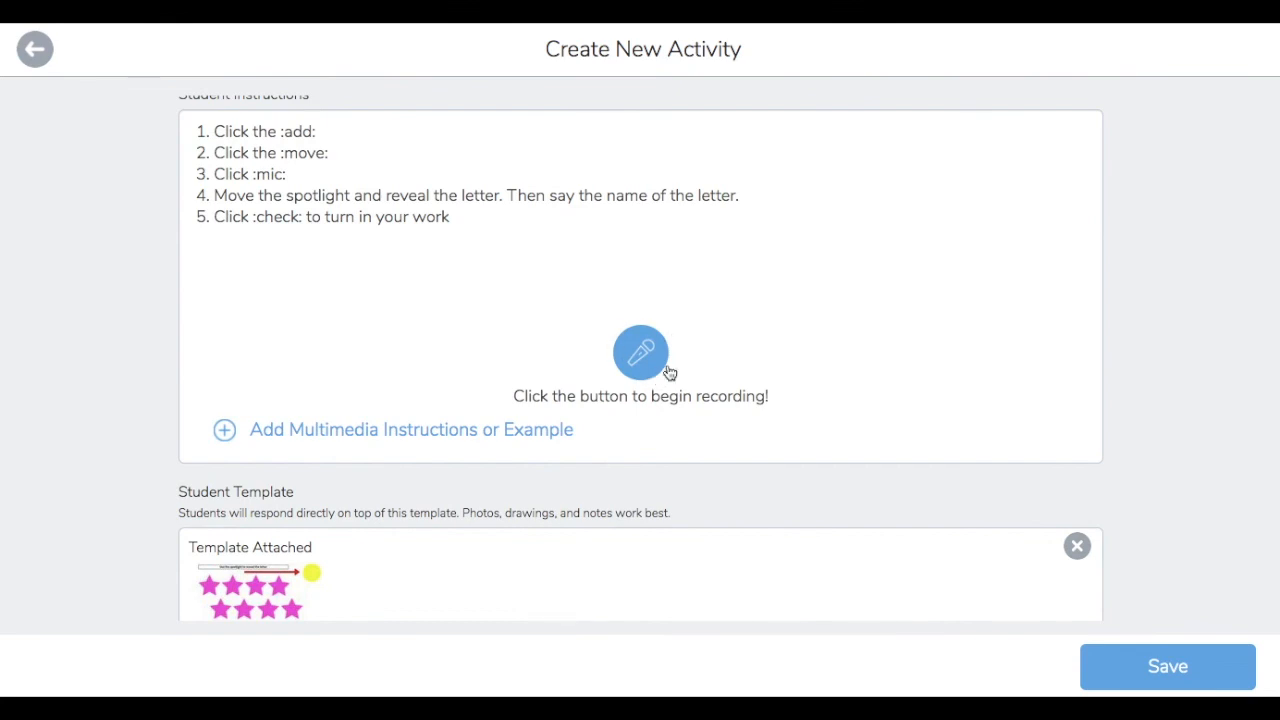
{"action": "left_click", "coordinate": [641, 353]}
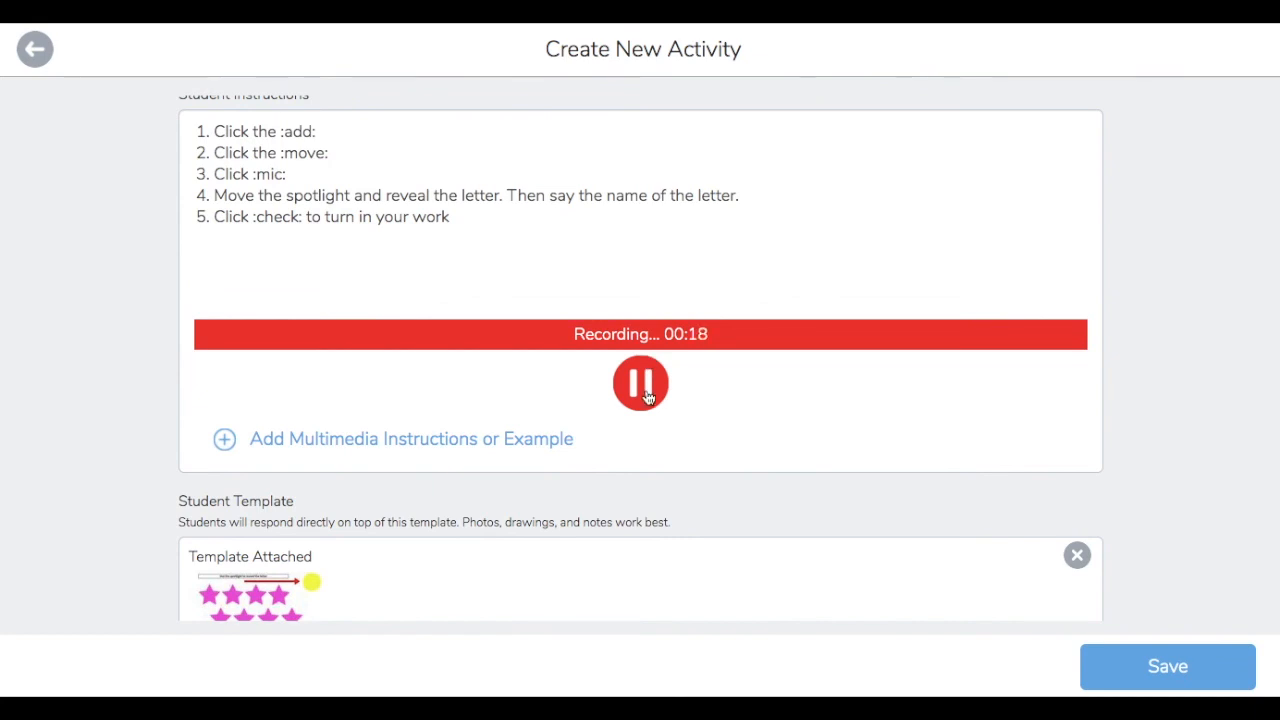
{"action": "left_click", "coordinate": [646, 396]}
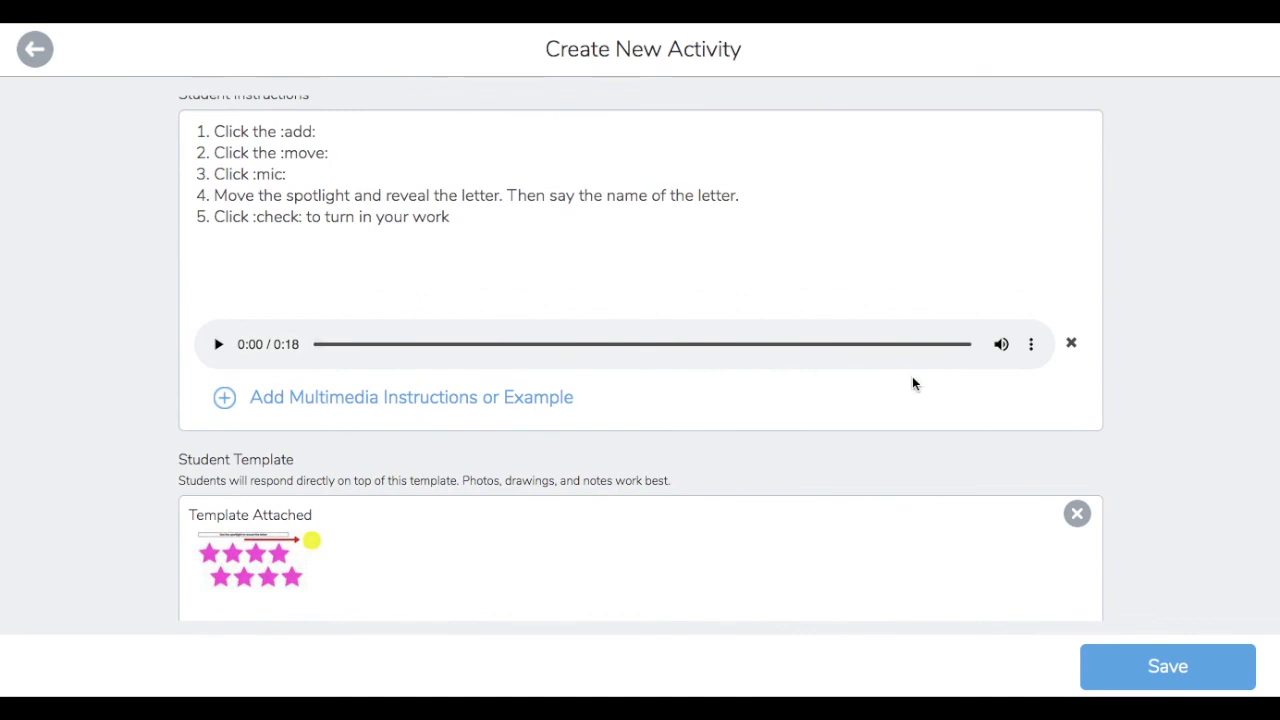
{"action": "scroll", "coordinate": [920, 518], "scroll_direction": "down", "scroll_amount": 1}
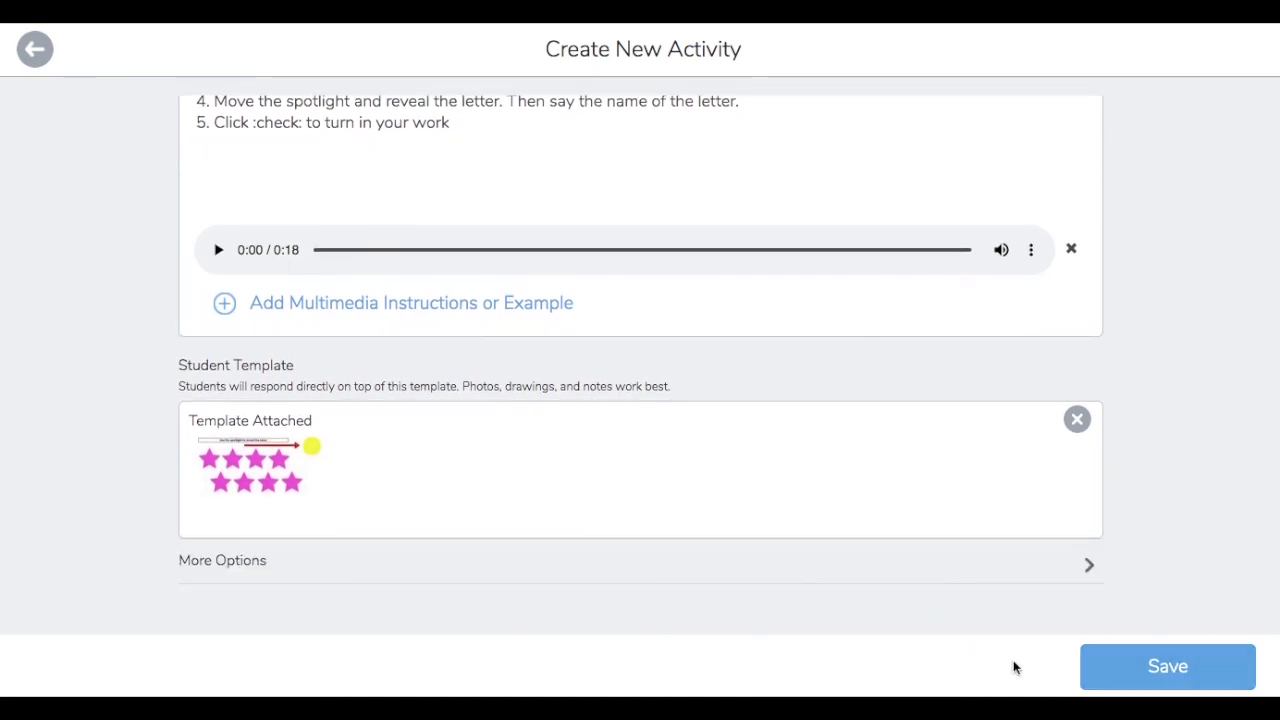
{"action": "left_click", "coordinate": [1157, 671]}
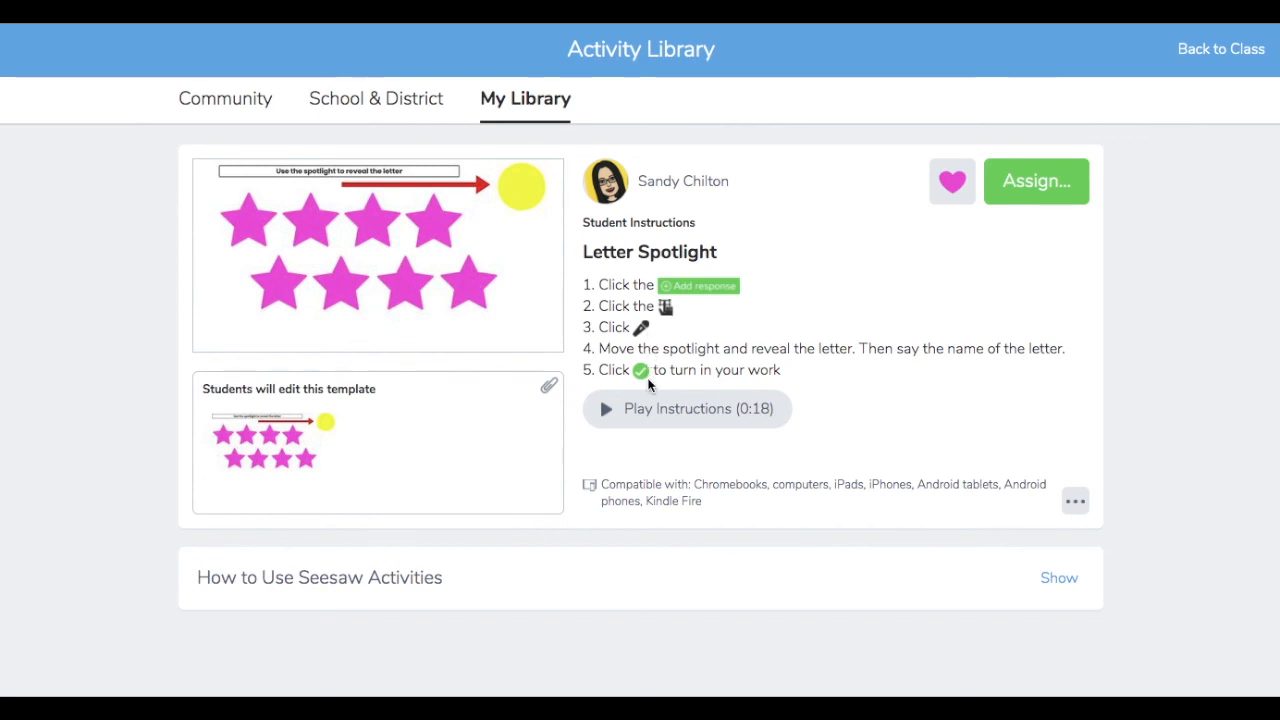
- Examine the class assignment choices and the sharing options for the Letter Spotlight activity, closing each without assigning or sharing
{"action": "left_click", "coordinate": [1050, 198]}
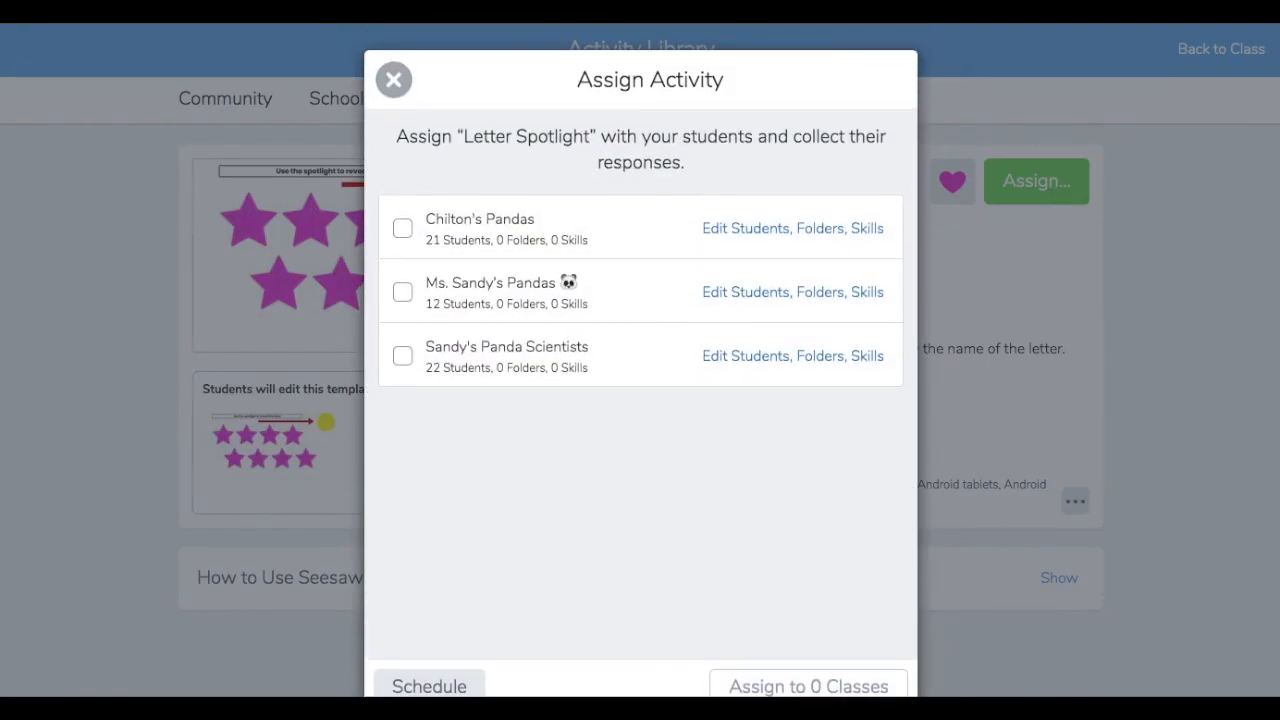
{"action": "left_click", "coordinate": [395, 83]}
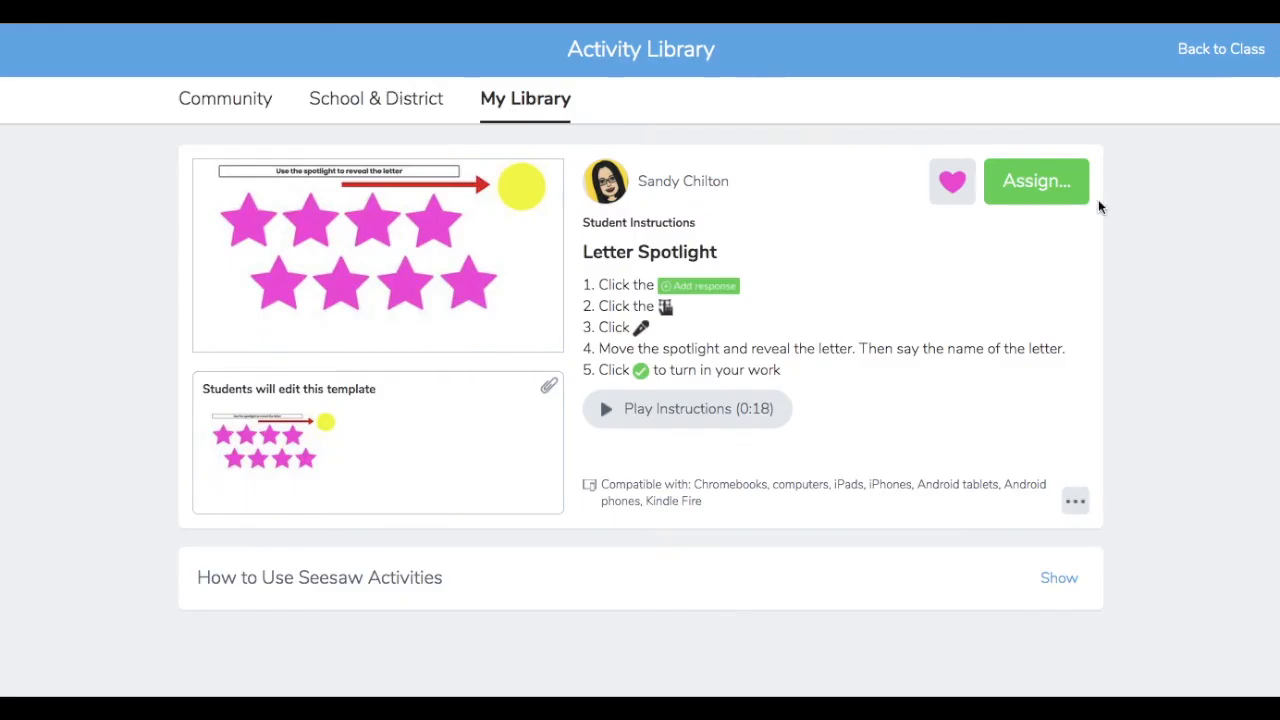
{"action": "left_click", "coordinate": [1075, 503]}
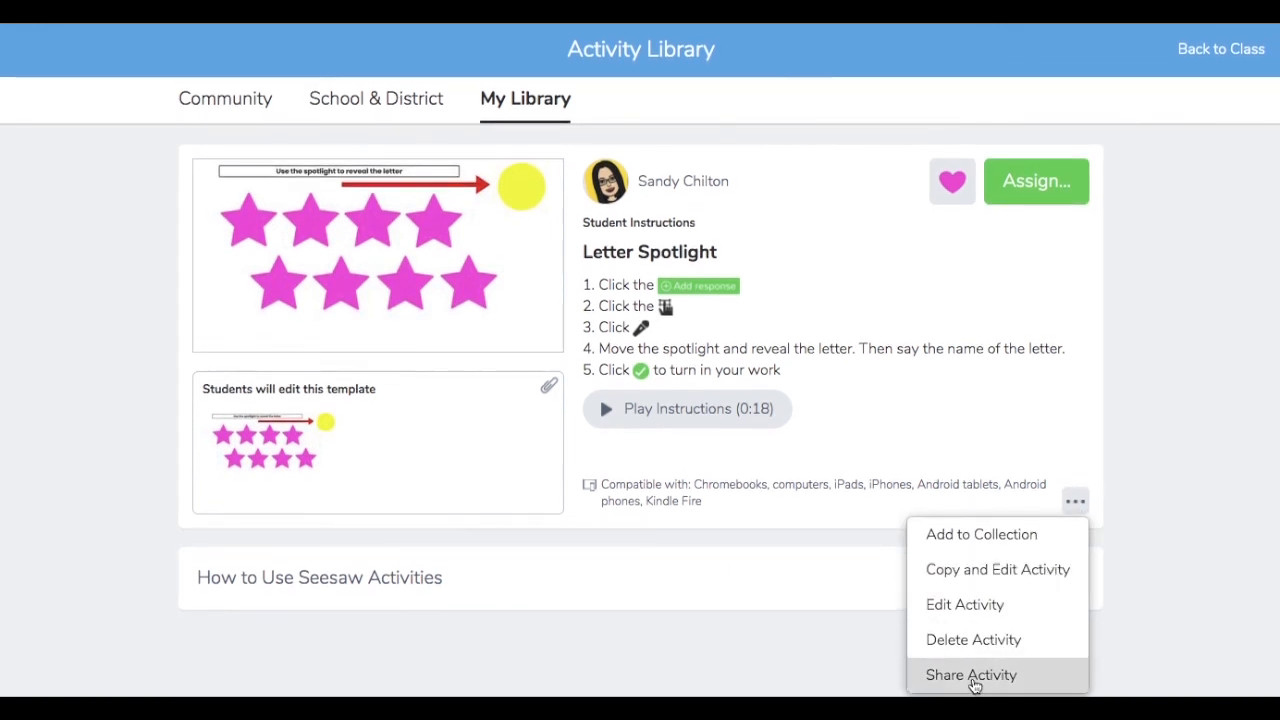
{"action": "left_click", "coordinate": [962, 675]}
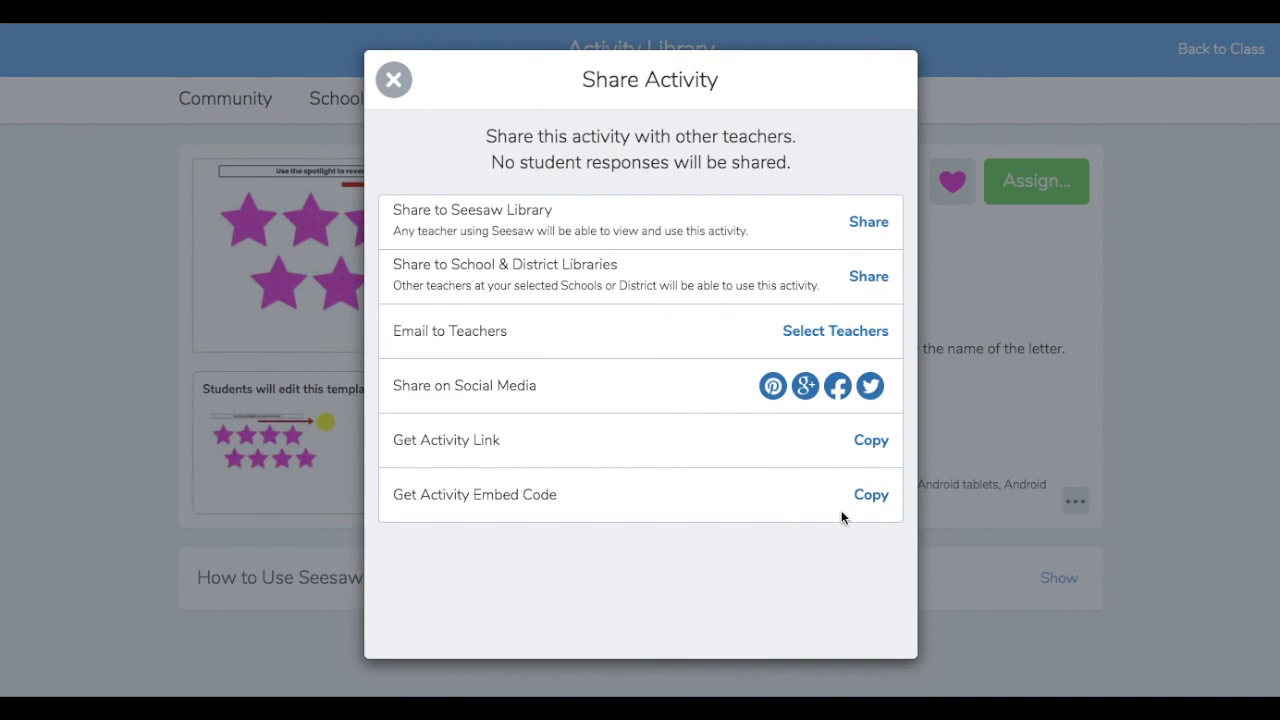
{"action": "left_click", "coordinate": [393, 84]}
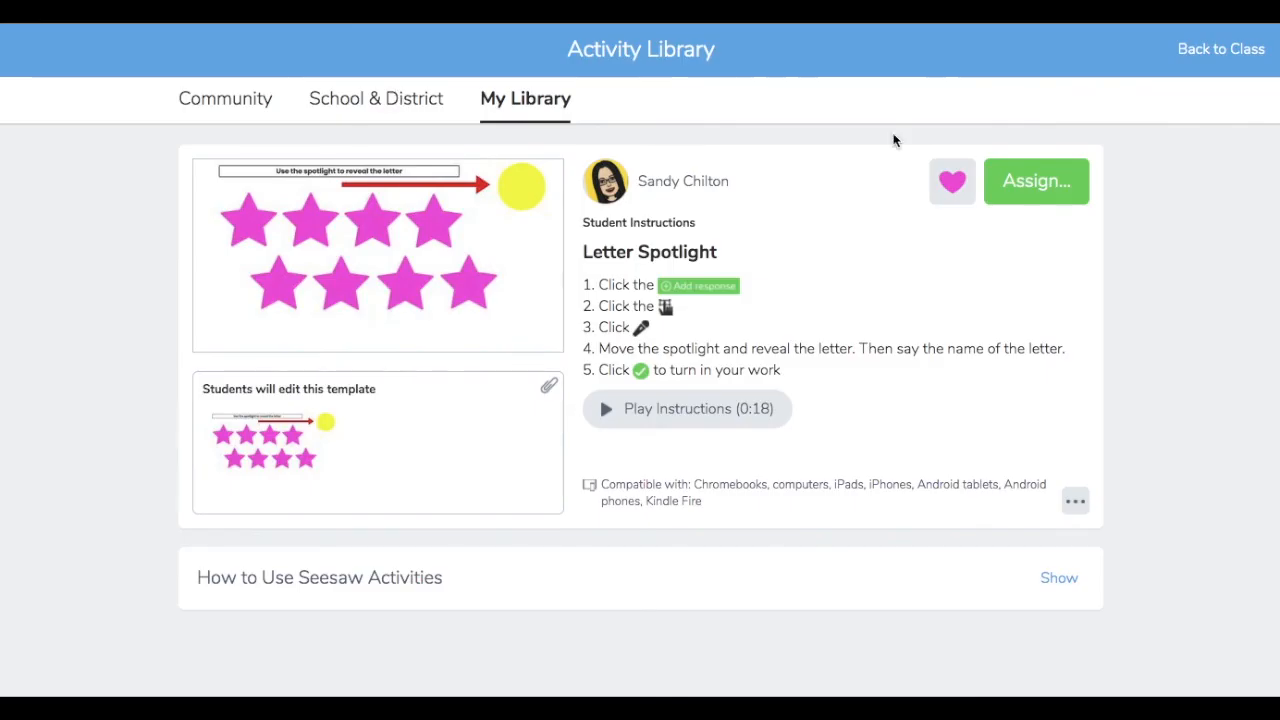